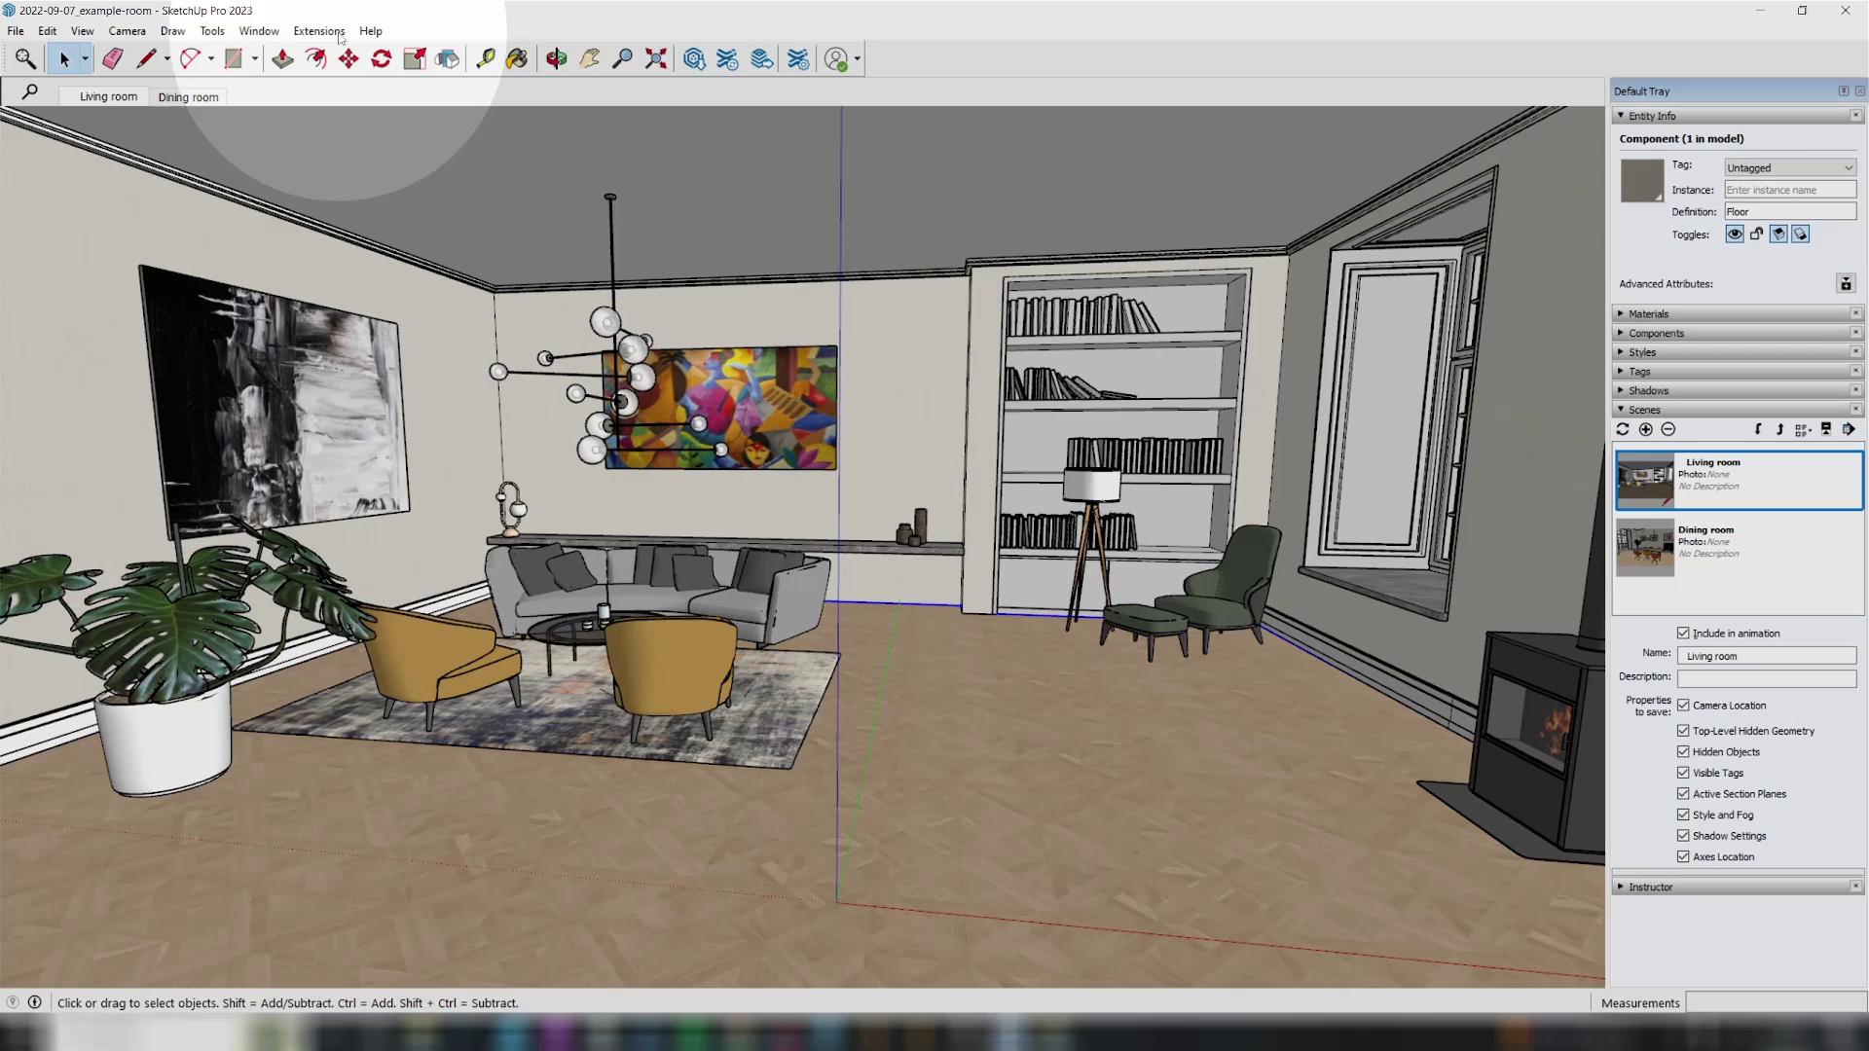
Step: Export the model to Shapespark as a new scene named example-room_tutorial, with the sun included
left_click(321, 31)
mouse_move(355, 123)
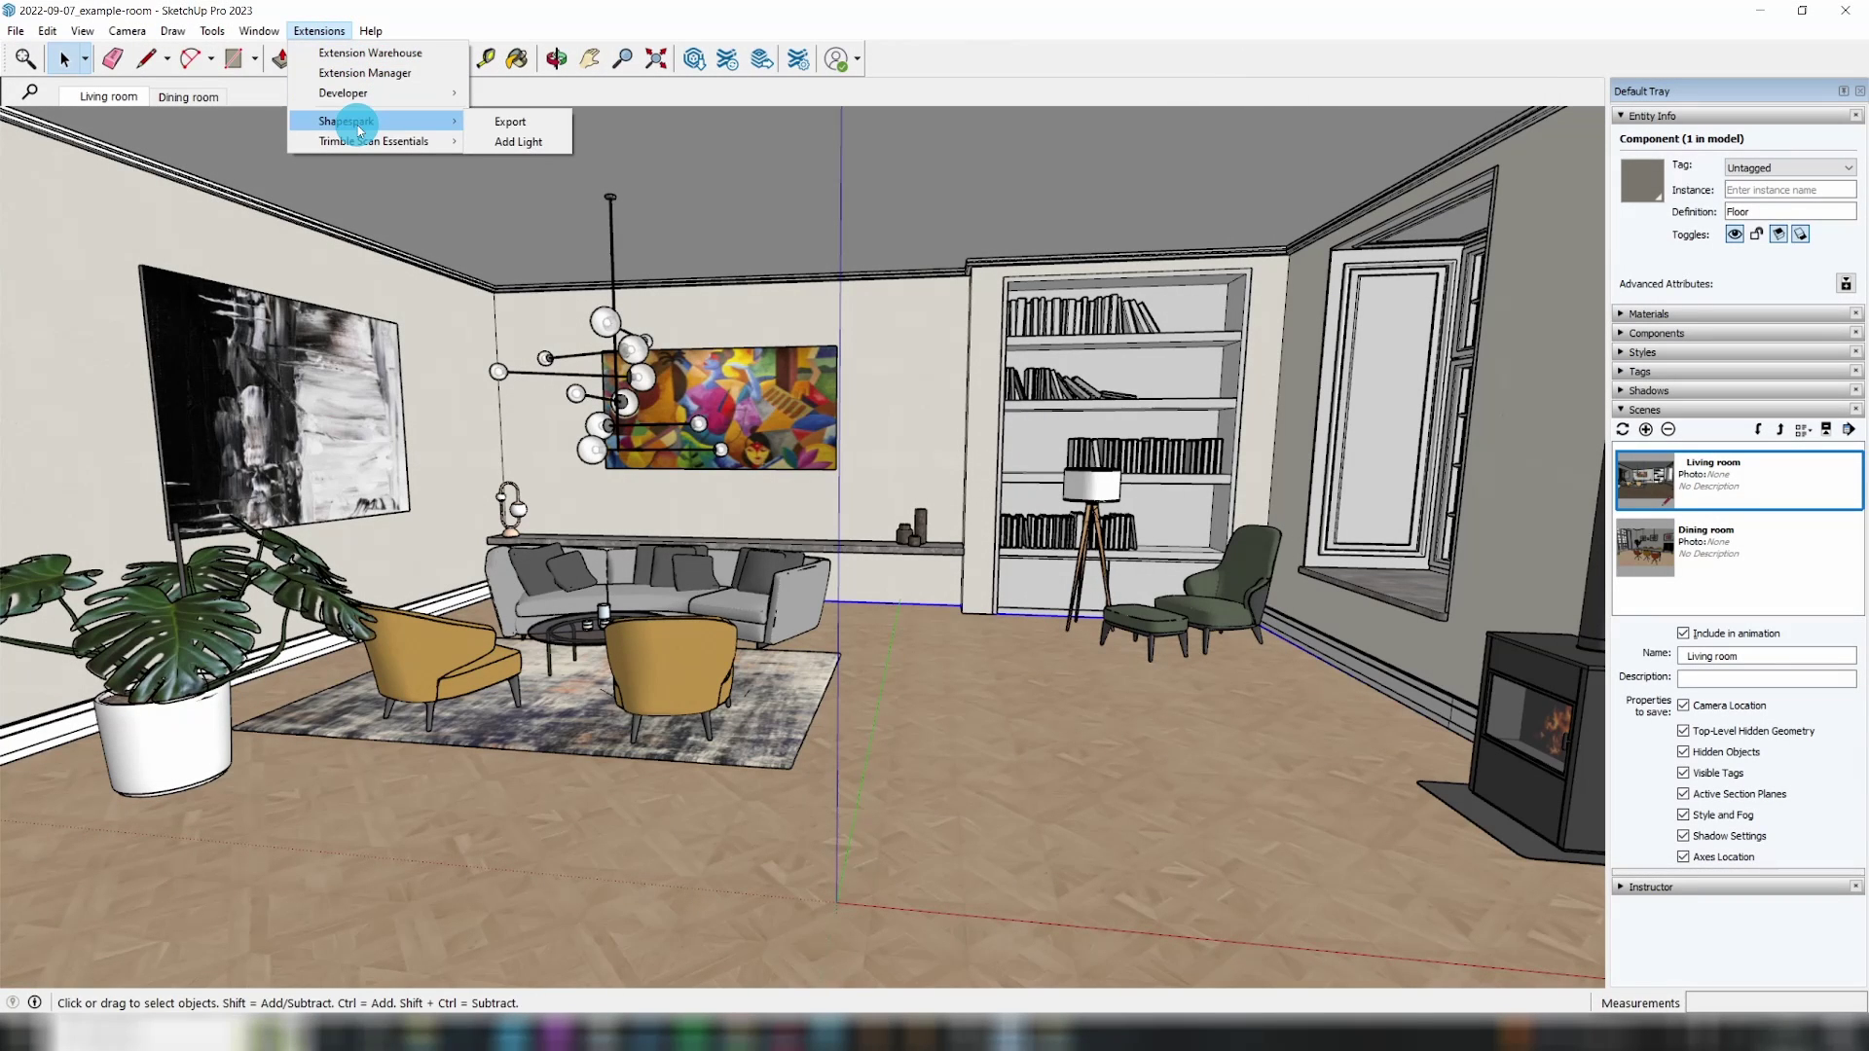
left_click(516, 122)
left_click(1024, 481)
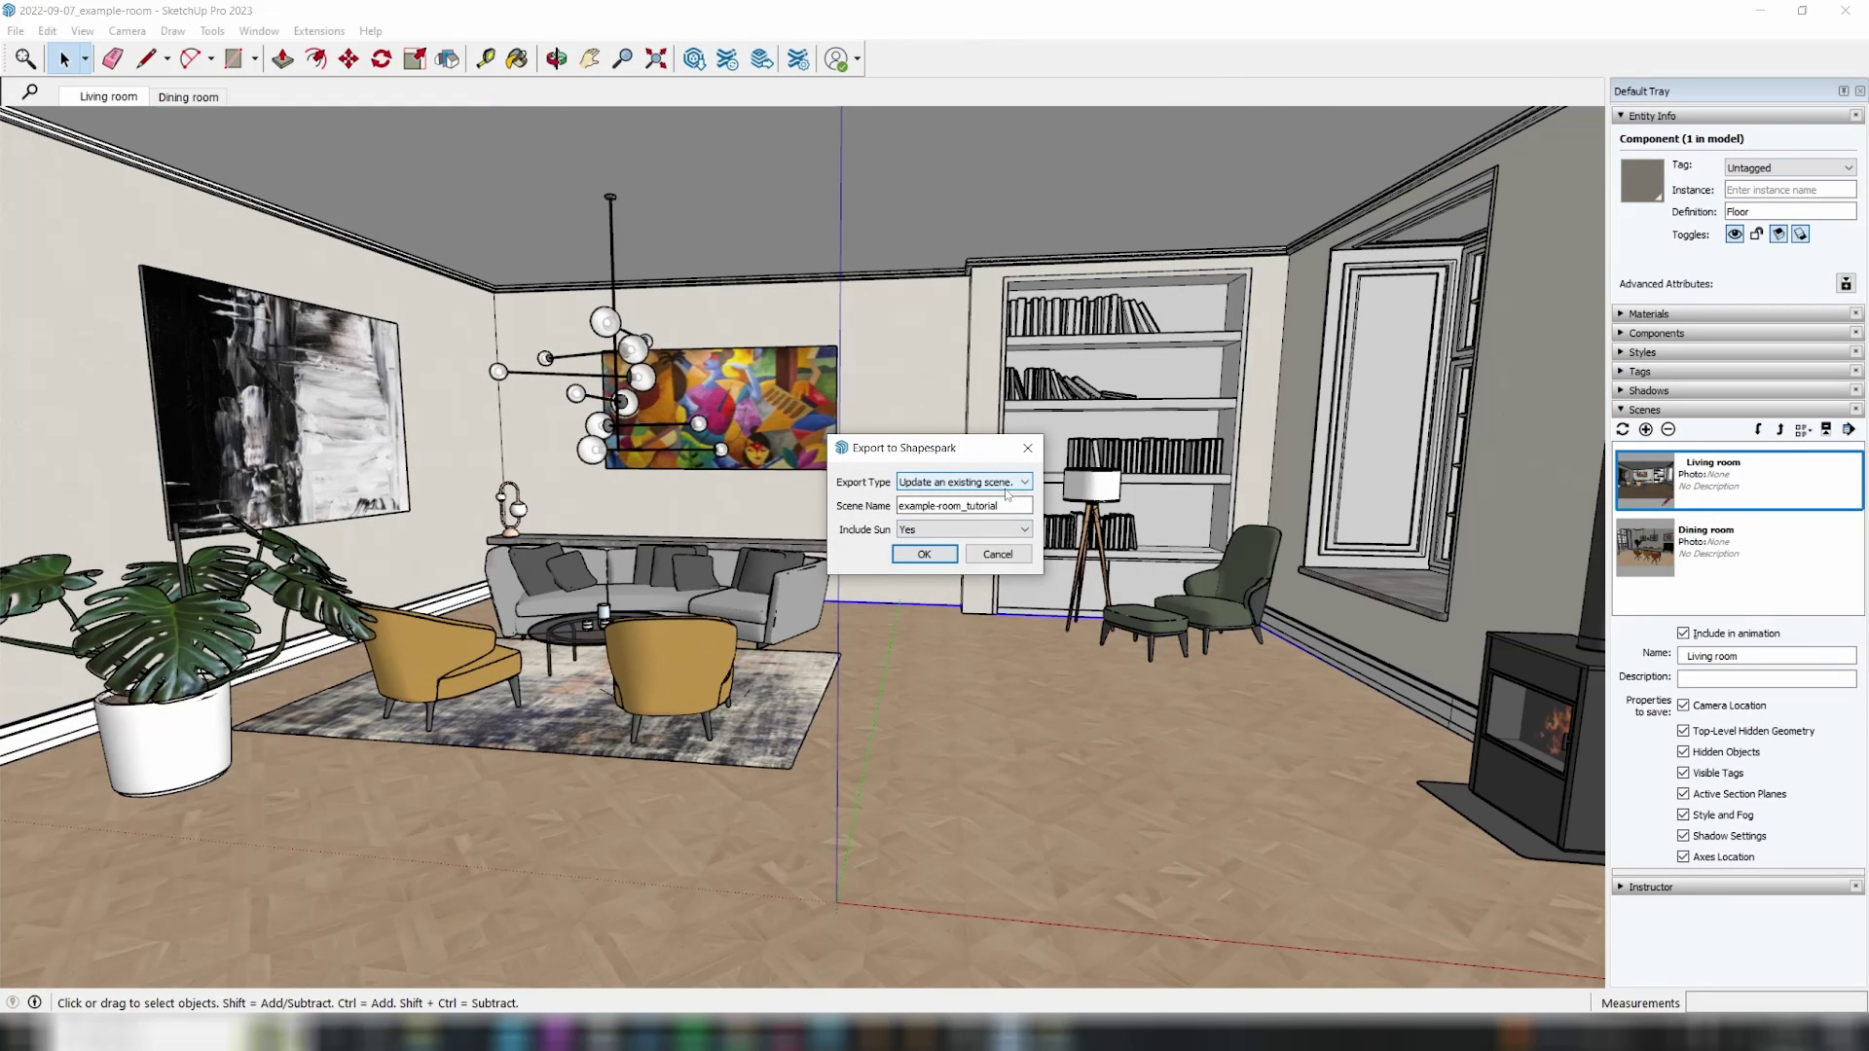
left_click(968, 493)
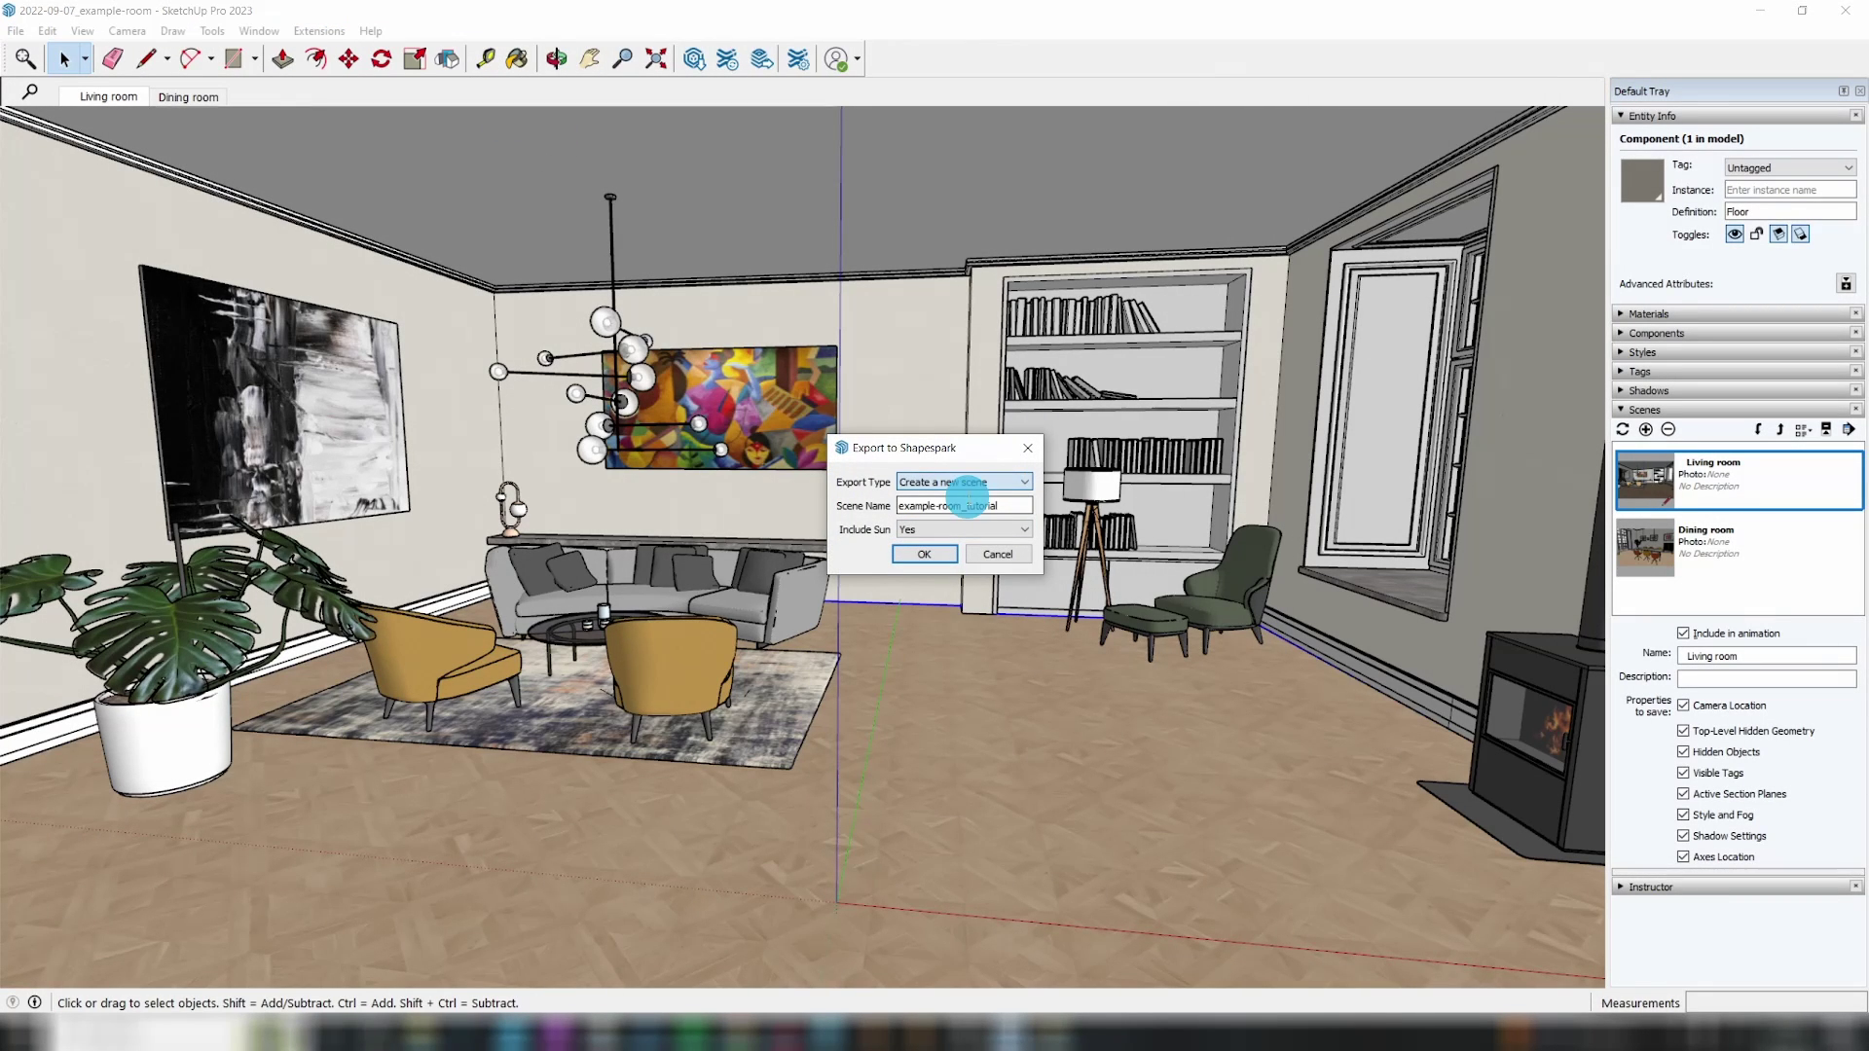
left_click(924, 554)
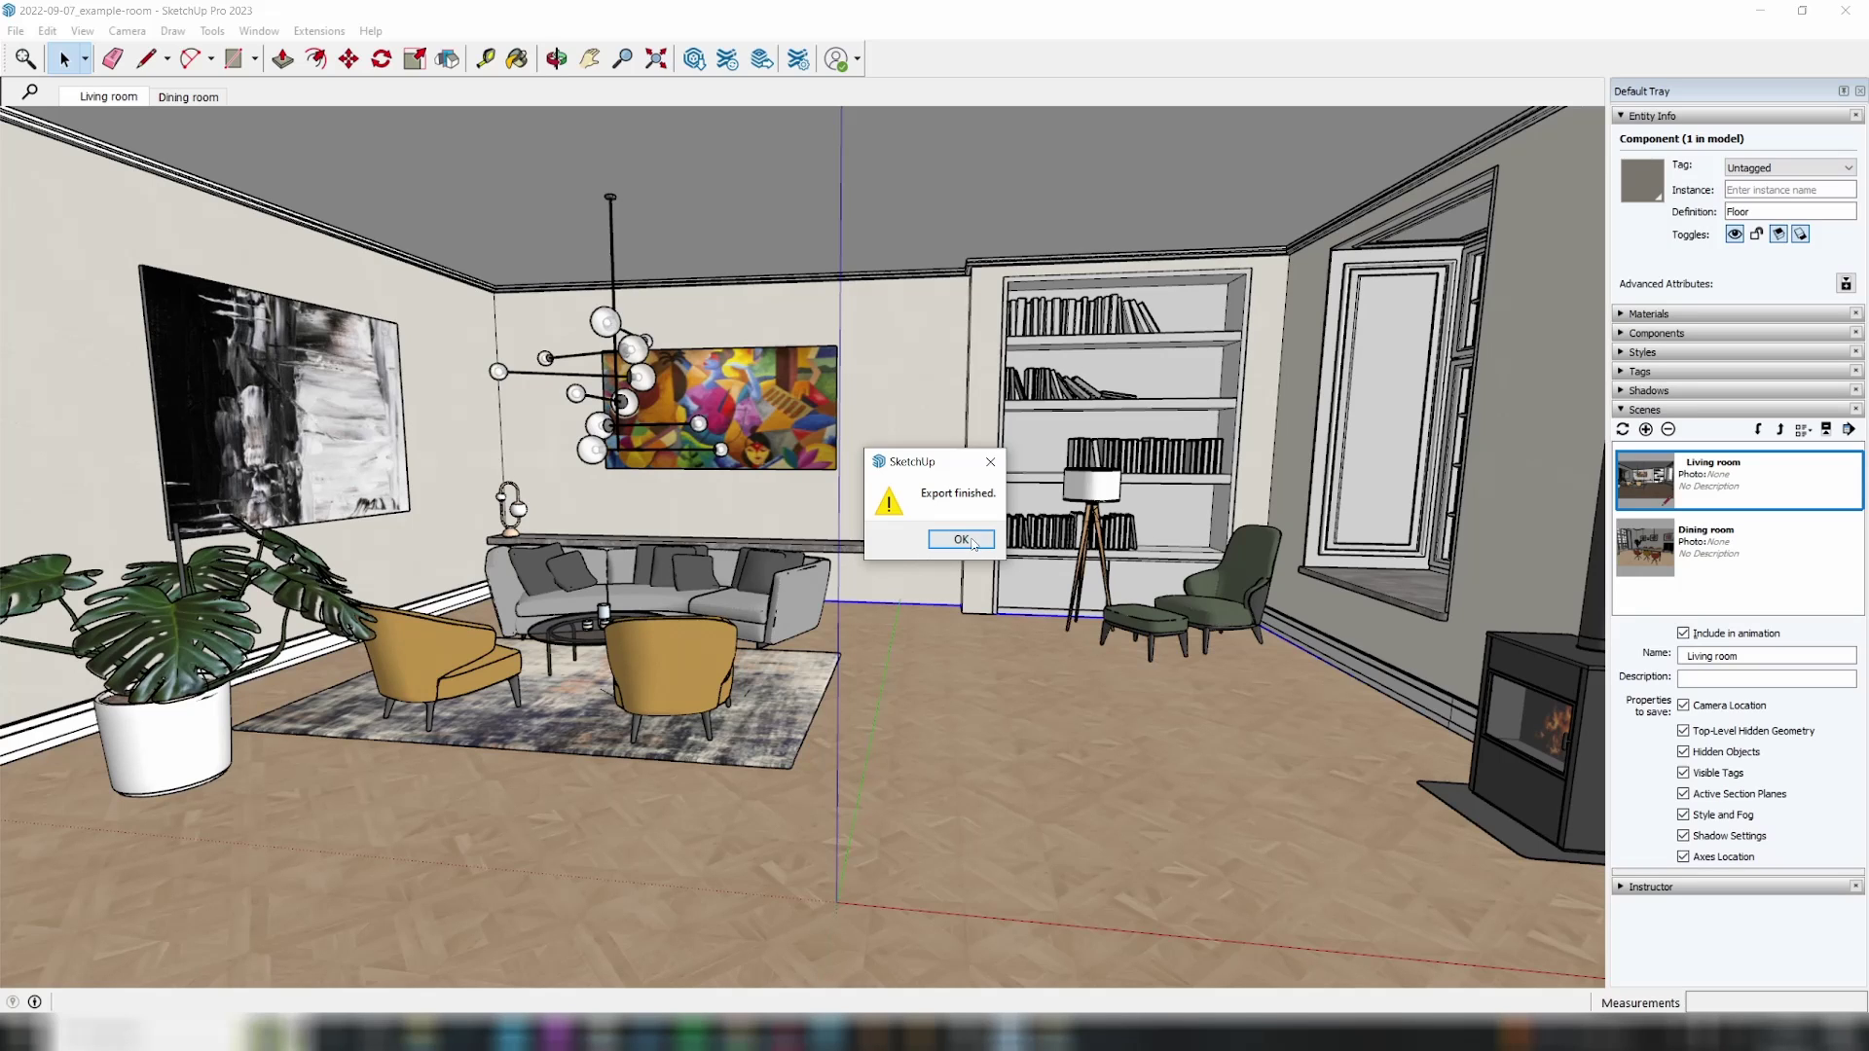
left_click(964, 538)
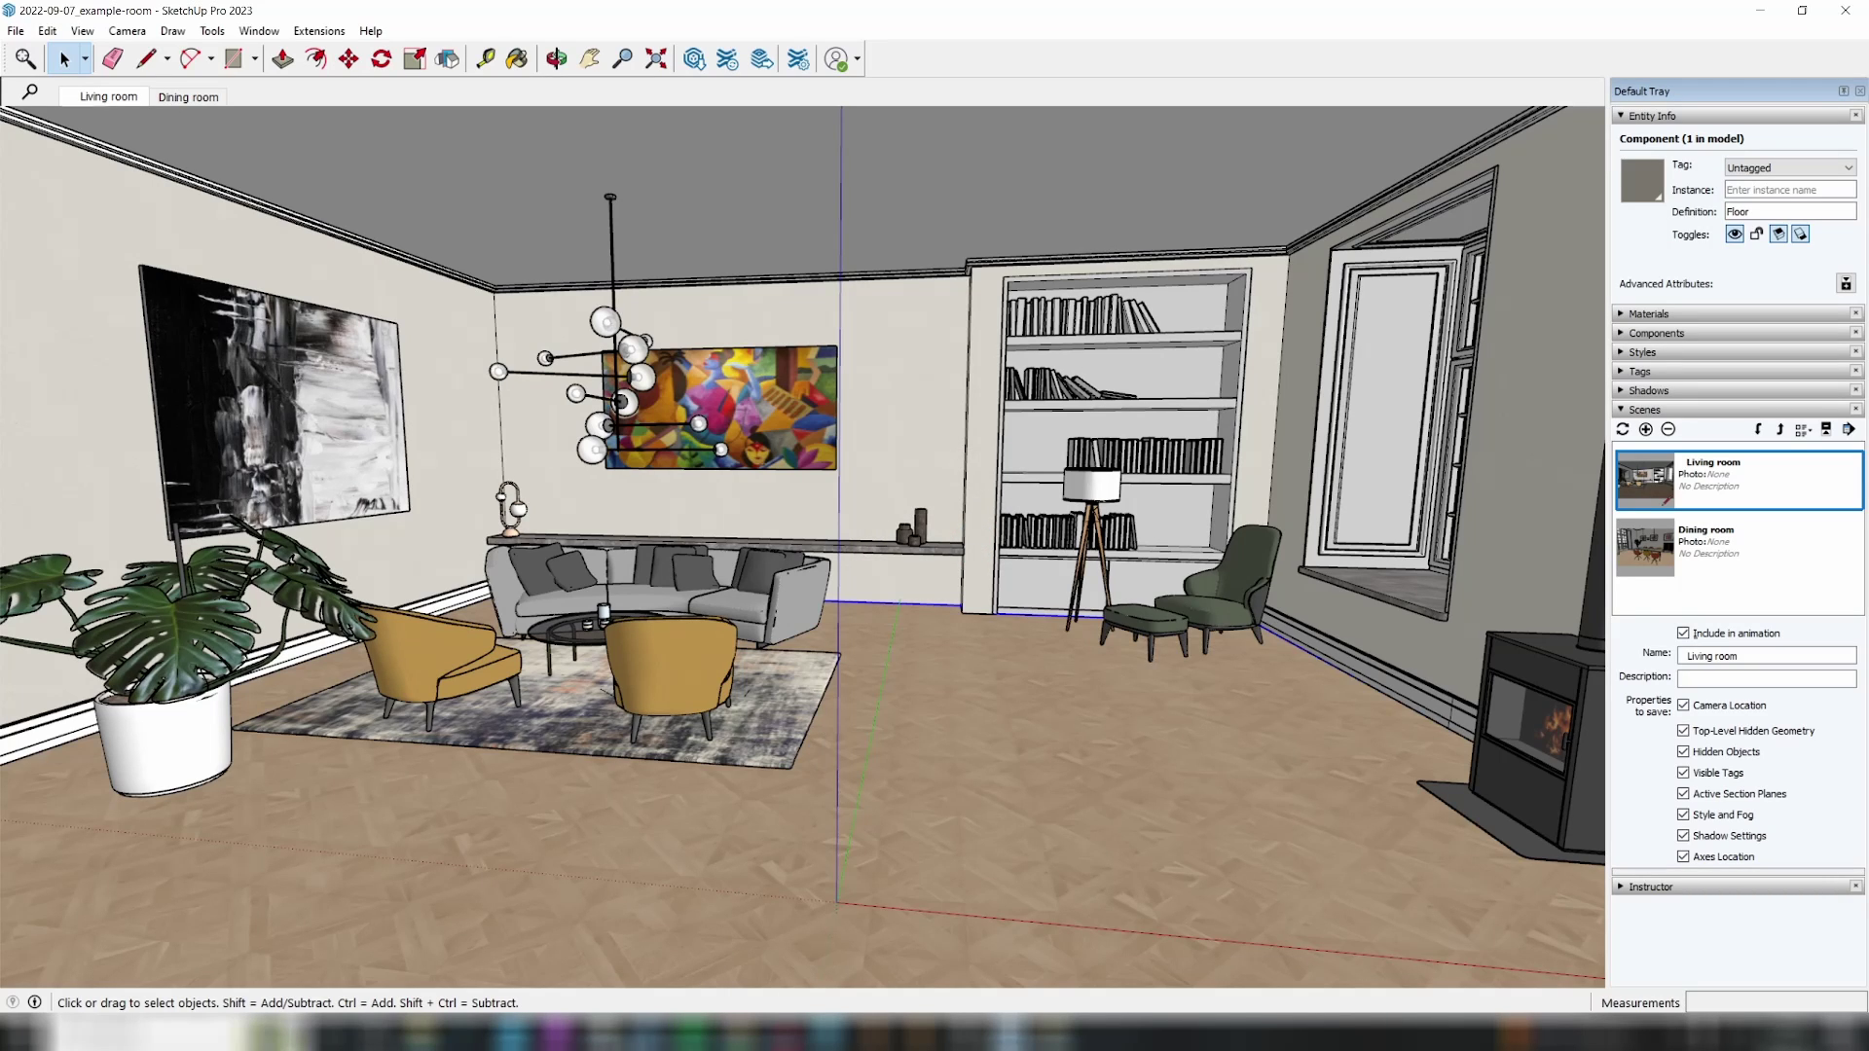
Step: Switch to the Shapespark editor and examine the imported room and its Sun light settings
left_click(640, 1034)
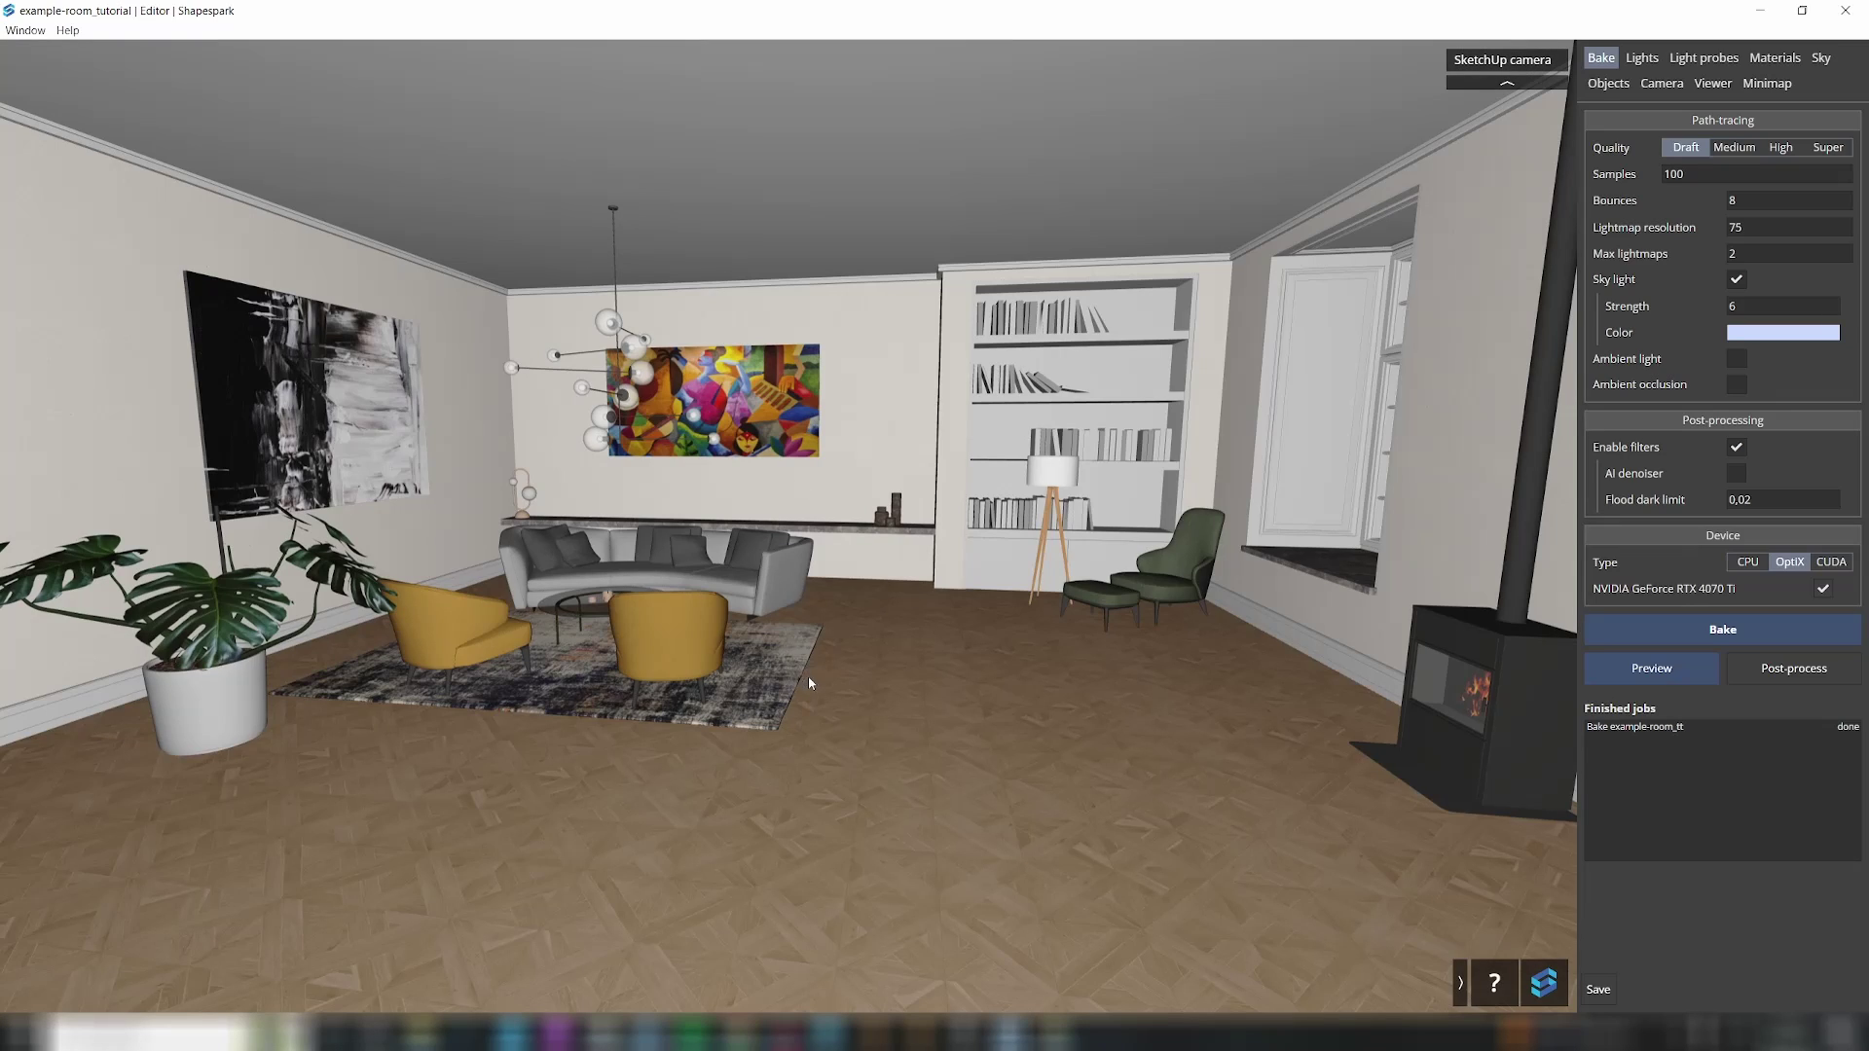
mouse_move(808, 676)
left_mouse_down()
mouse_move(893, 647)
mouse_move(818, 611)
mouse_move(796, 692)
mouse_move(831, 681)
left_mouse_up()
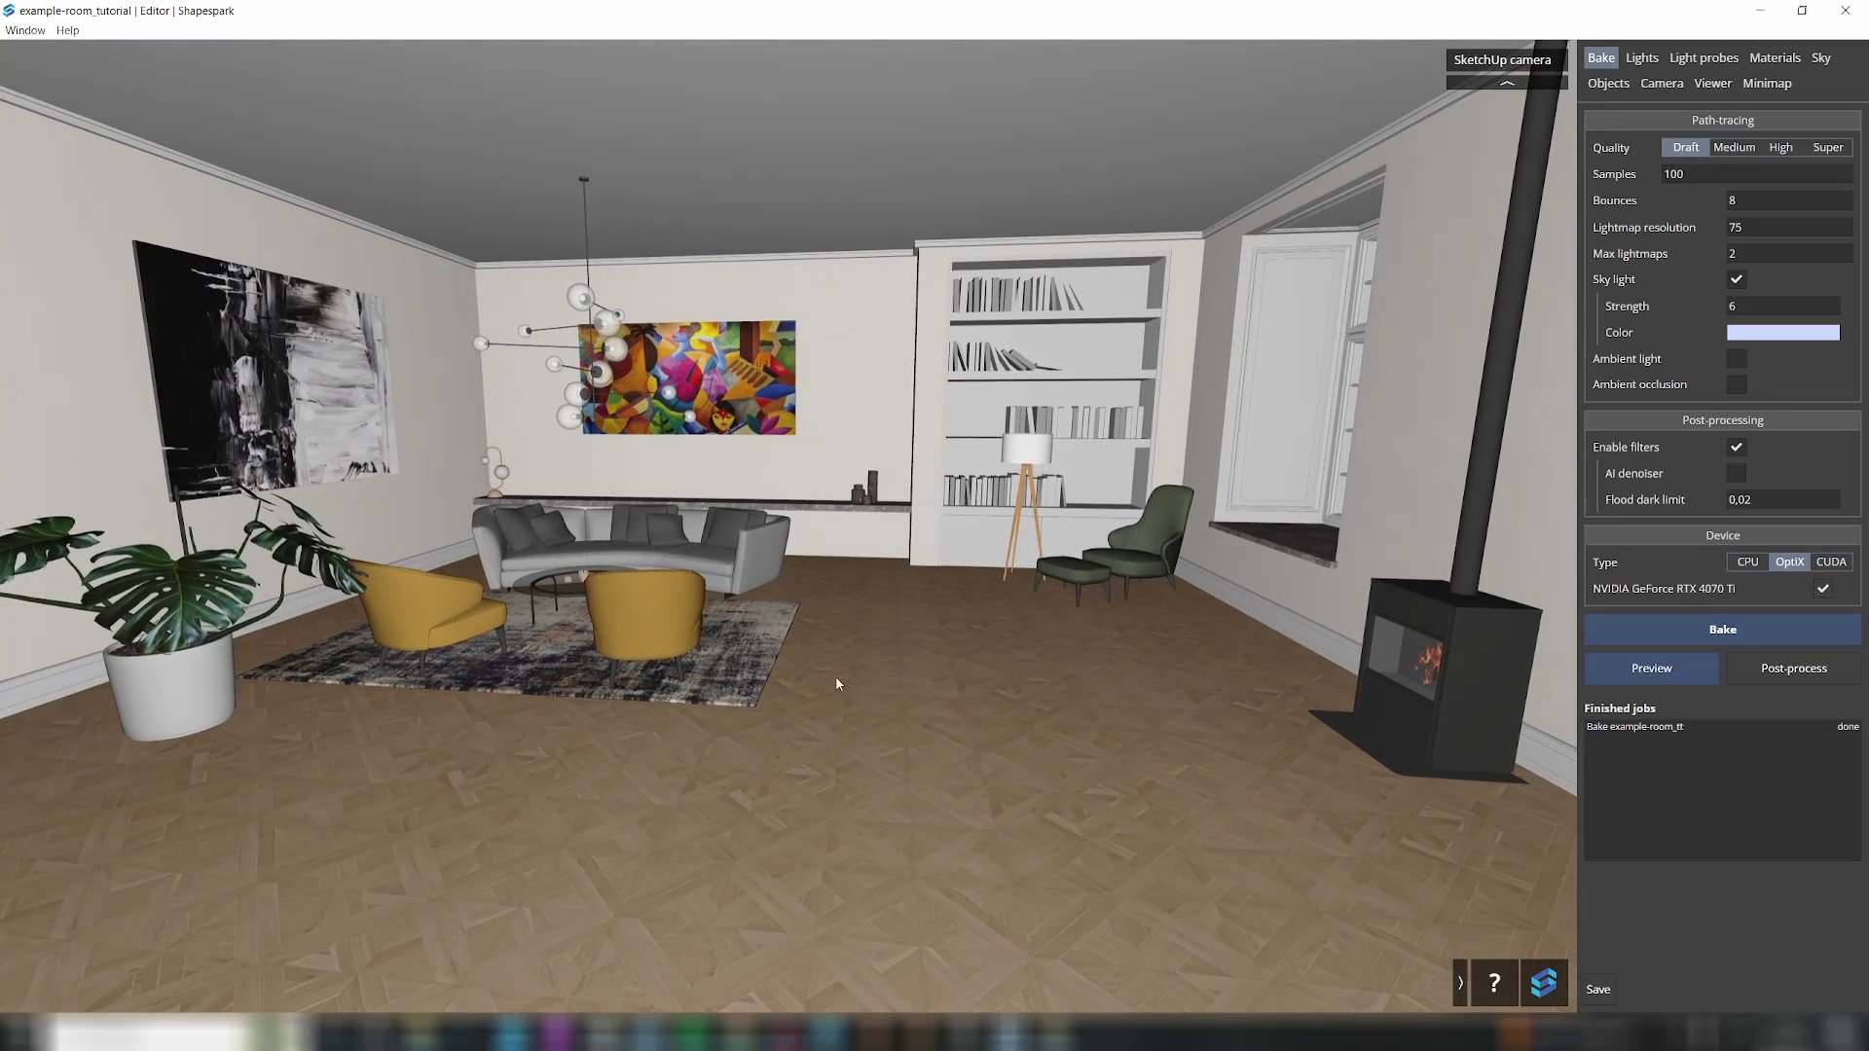
left_click(1640, 60)
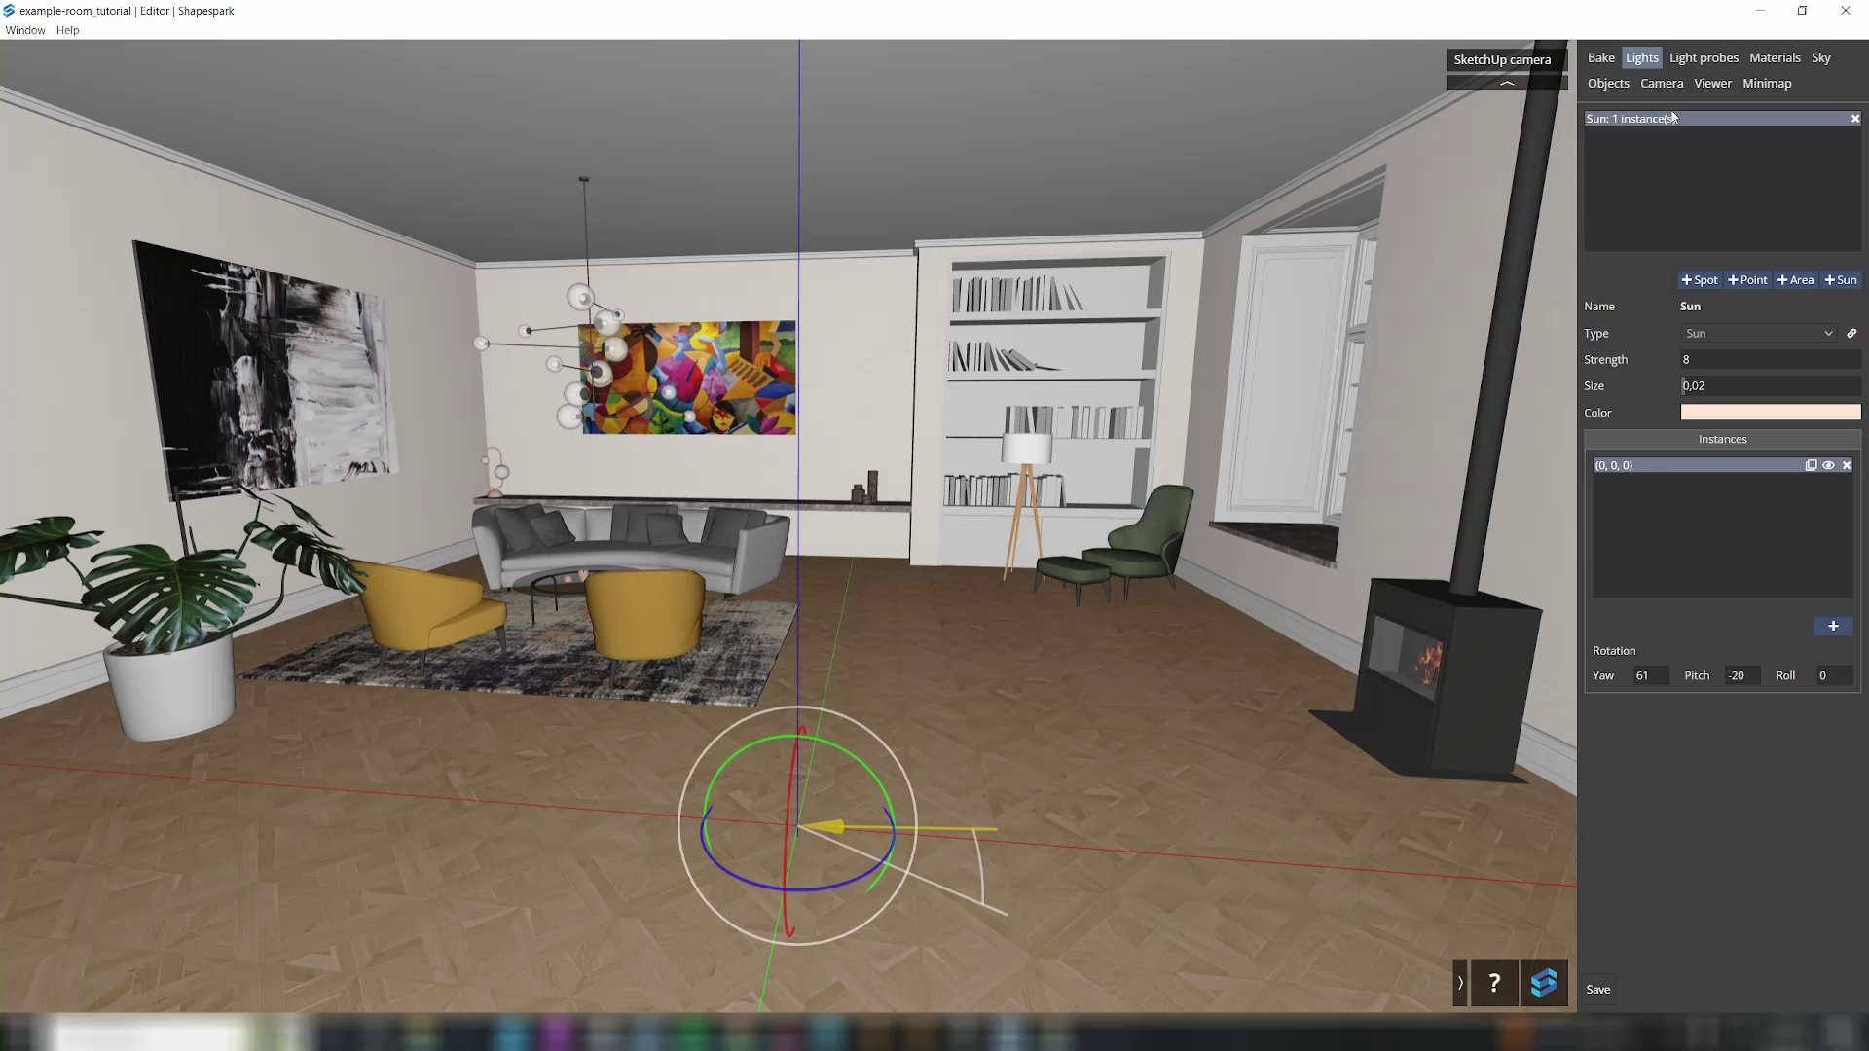
left_click(1664, 126)
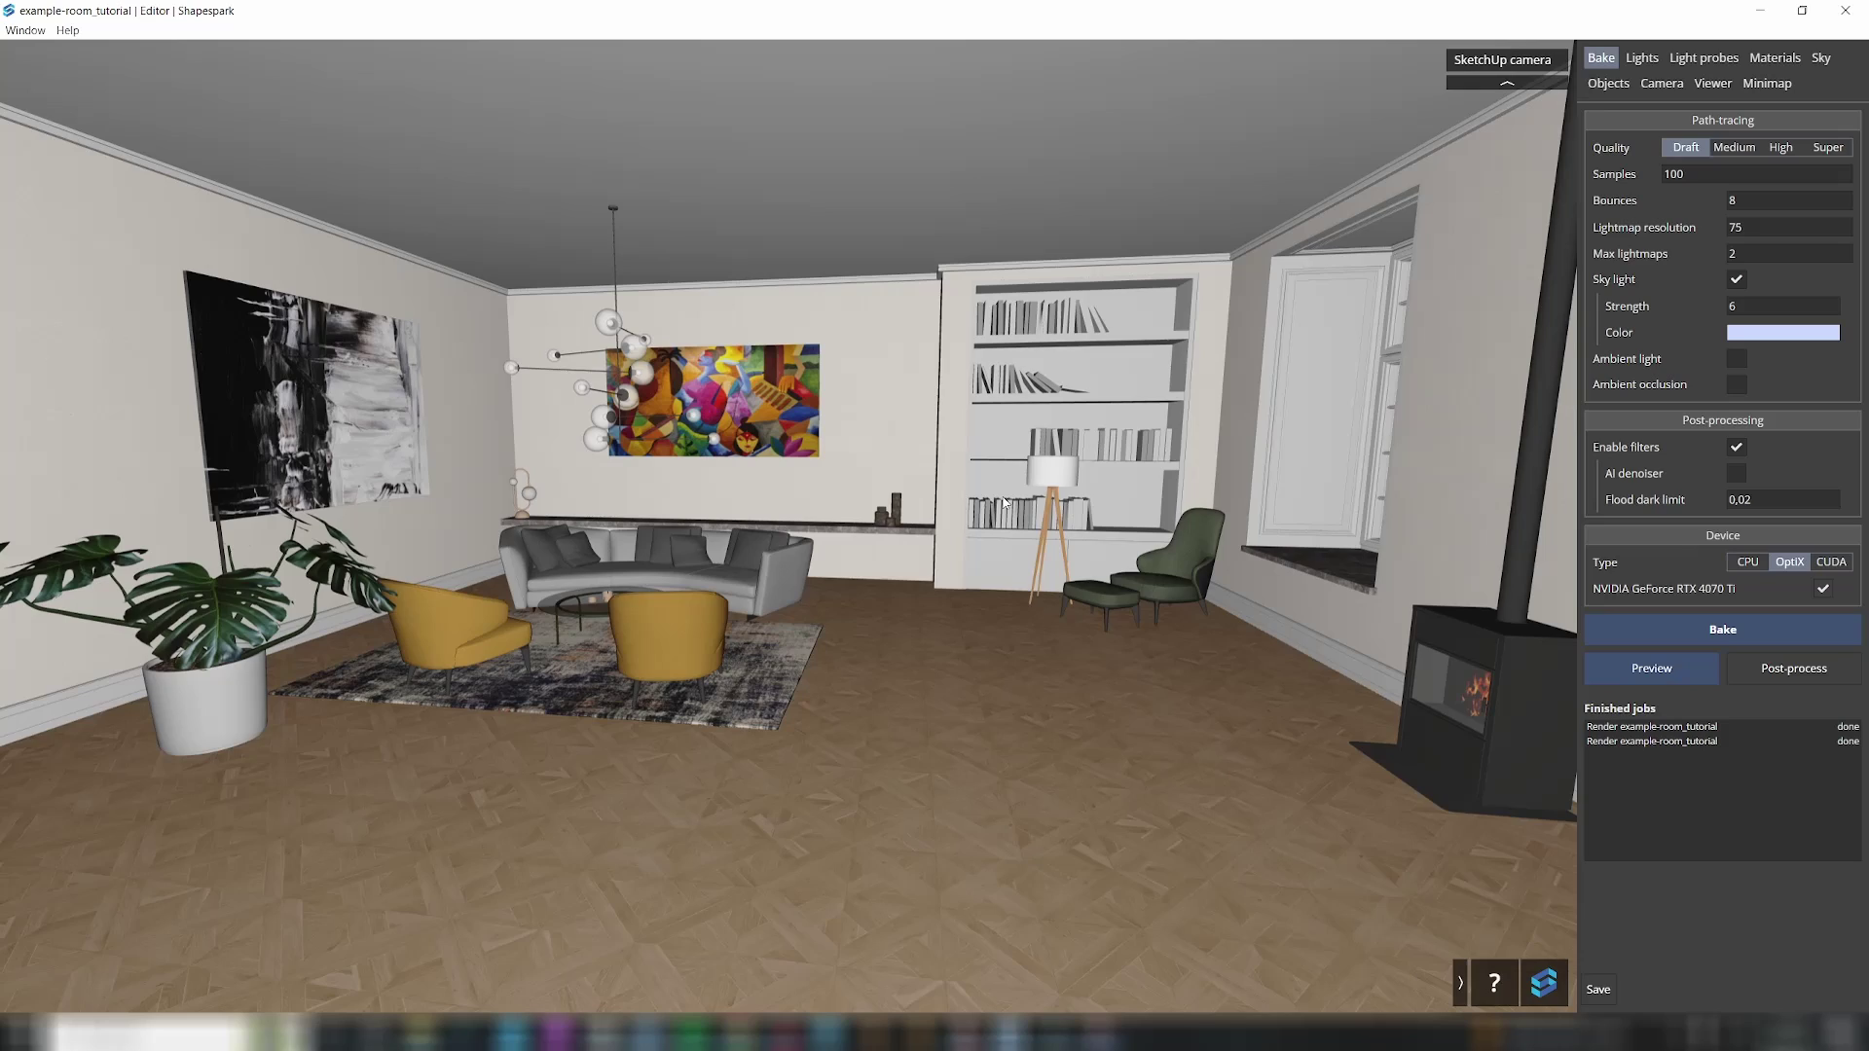
Step: Unlink the Window glass material's opacity from the imported value and set it to 0.2
left_click_drag(1005, 500, 1373, 453)
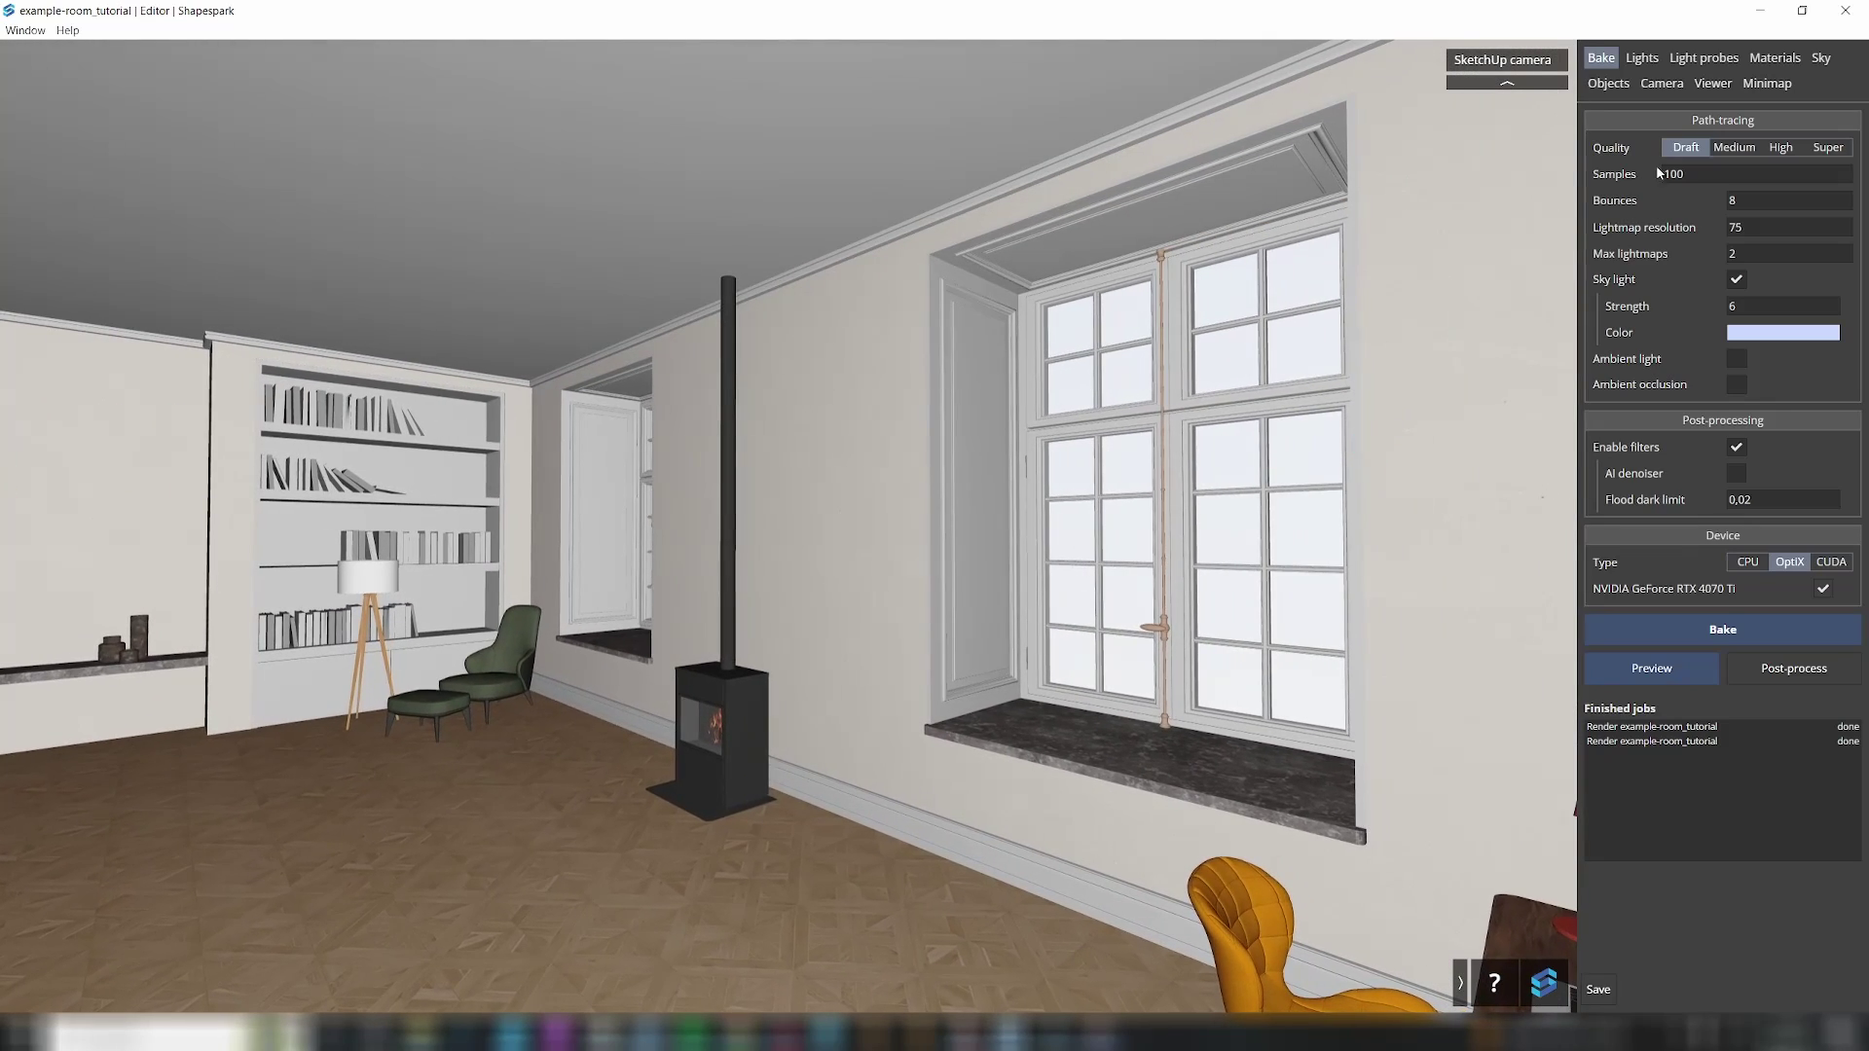
left_click(1769, 56)
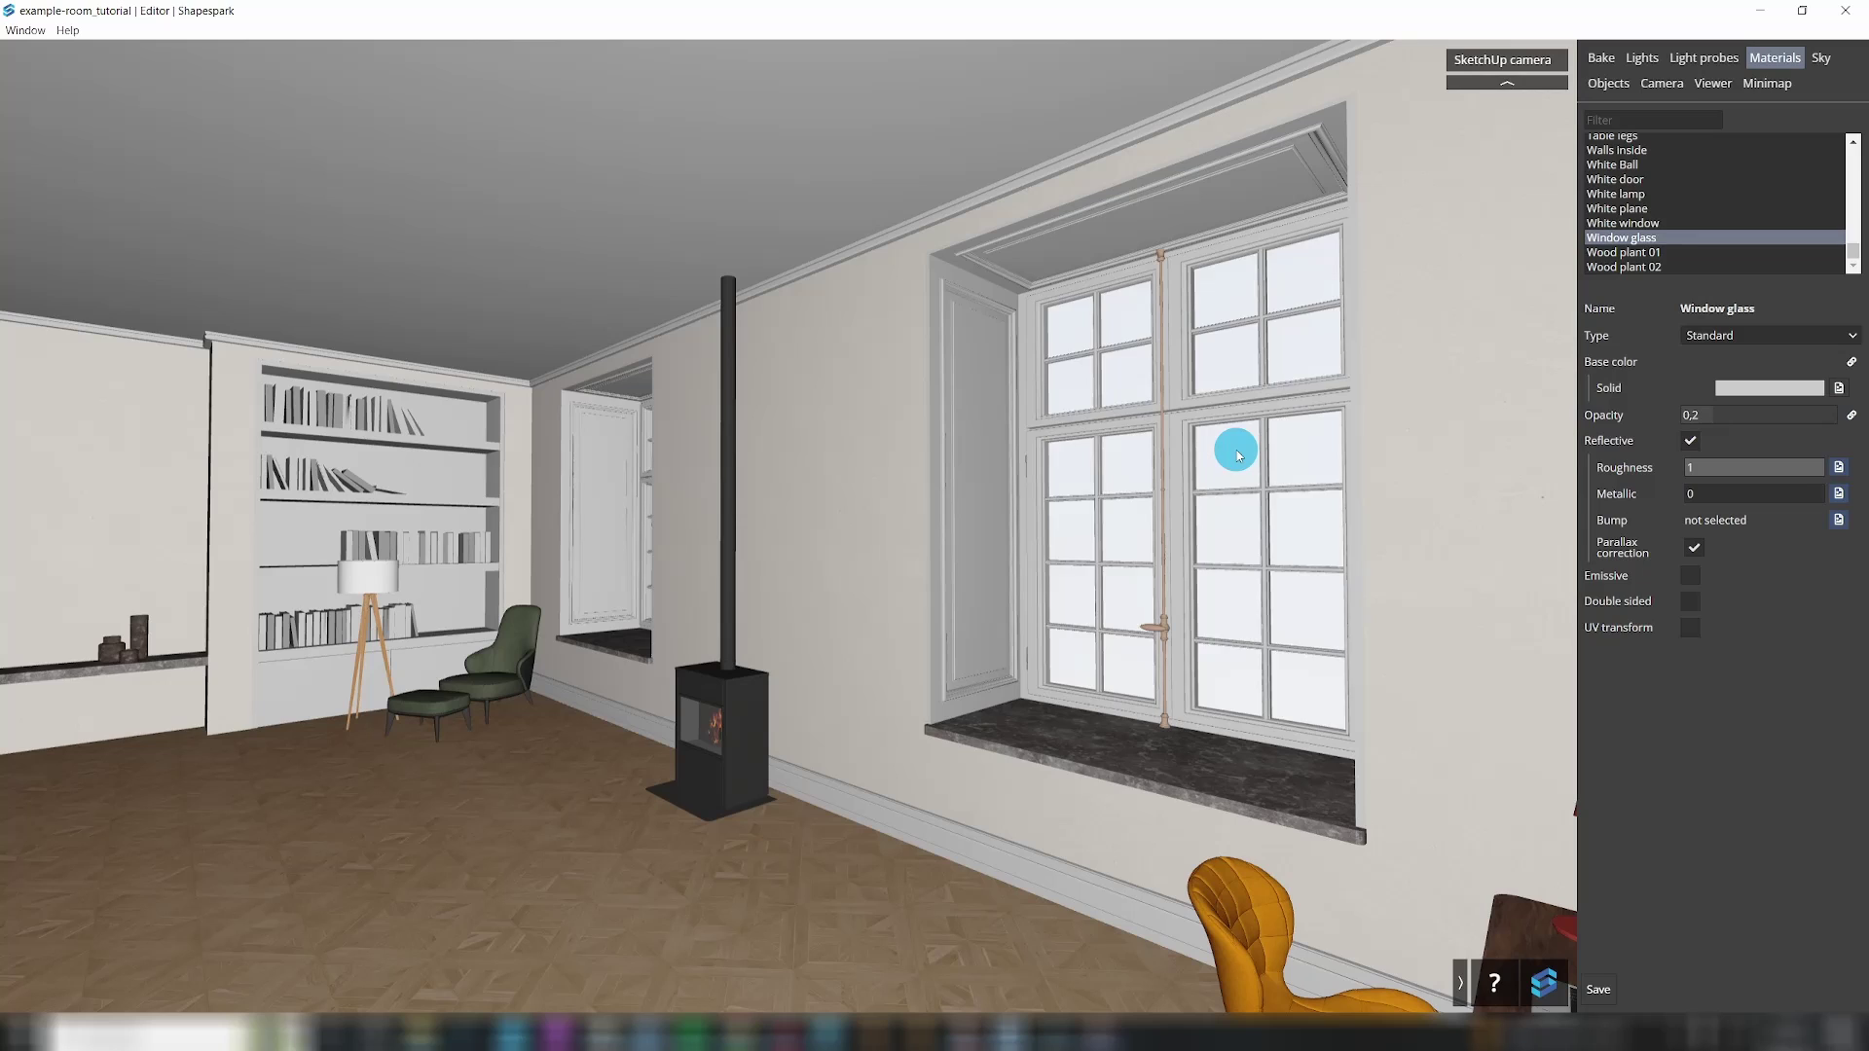
left_click(1236, 451)
left_click(1851, 416)
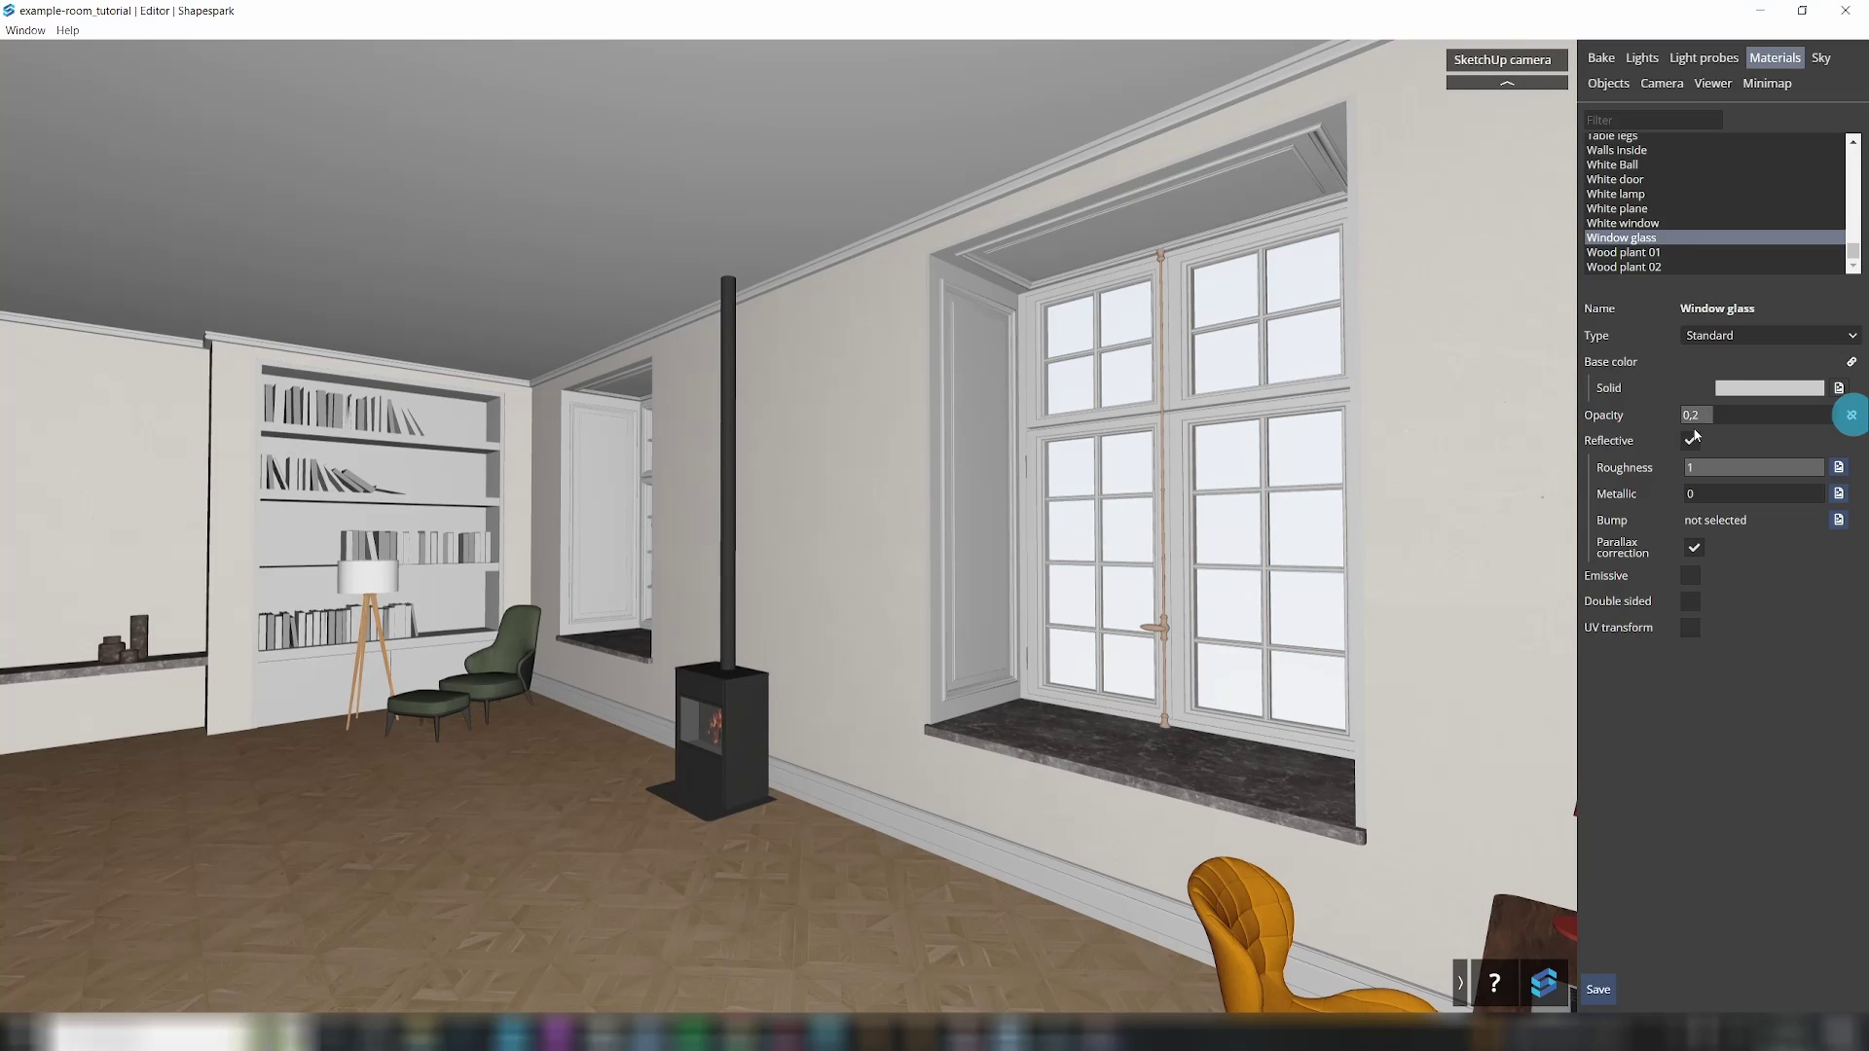
left_click(1690, 414)
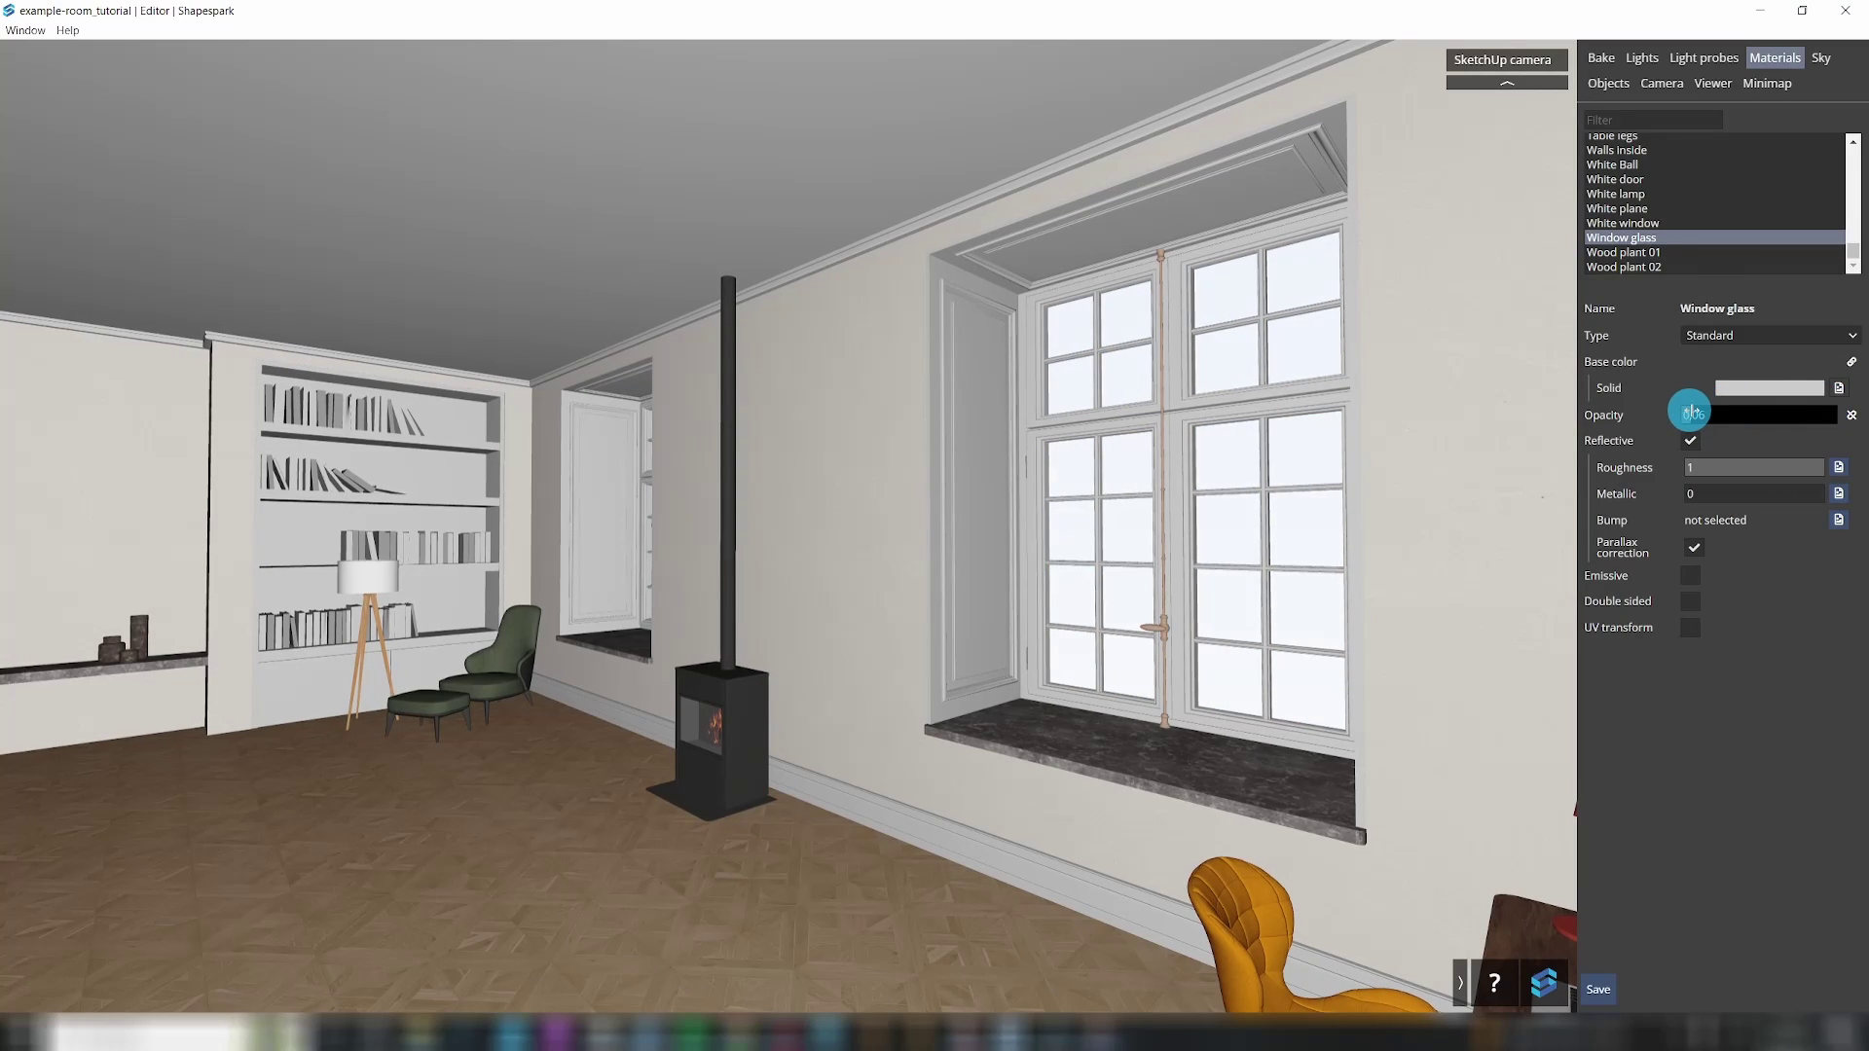
type("0.2")
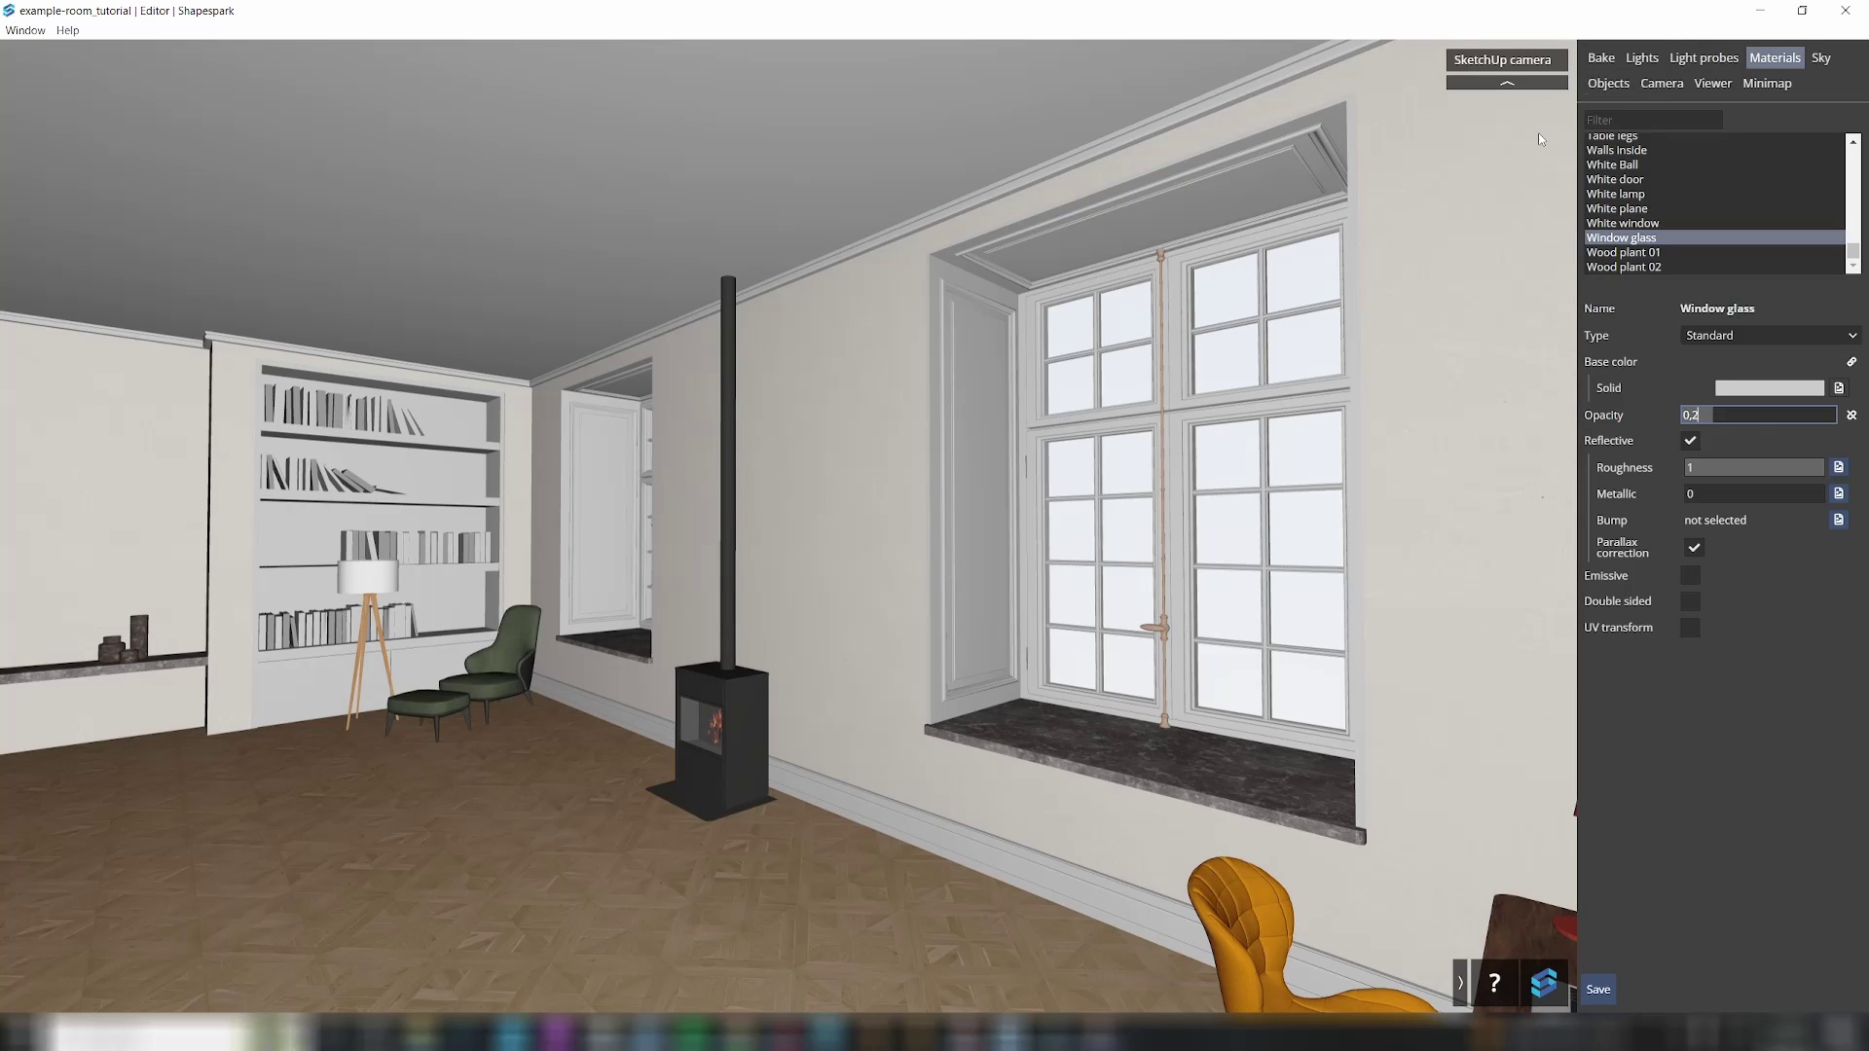
Step: Render a preview of the sofa area and bookshelf in the living room, and close it after viewing
mouse_move(1390, 289)
left_mouse_down()
mouse_move(1234, 388)
mouse_move(834, 376)
left_mouse_up()
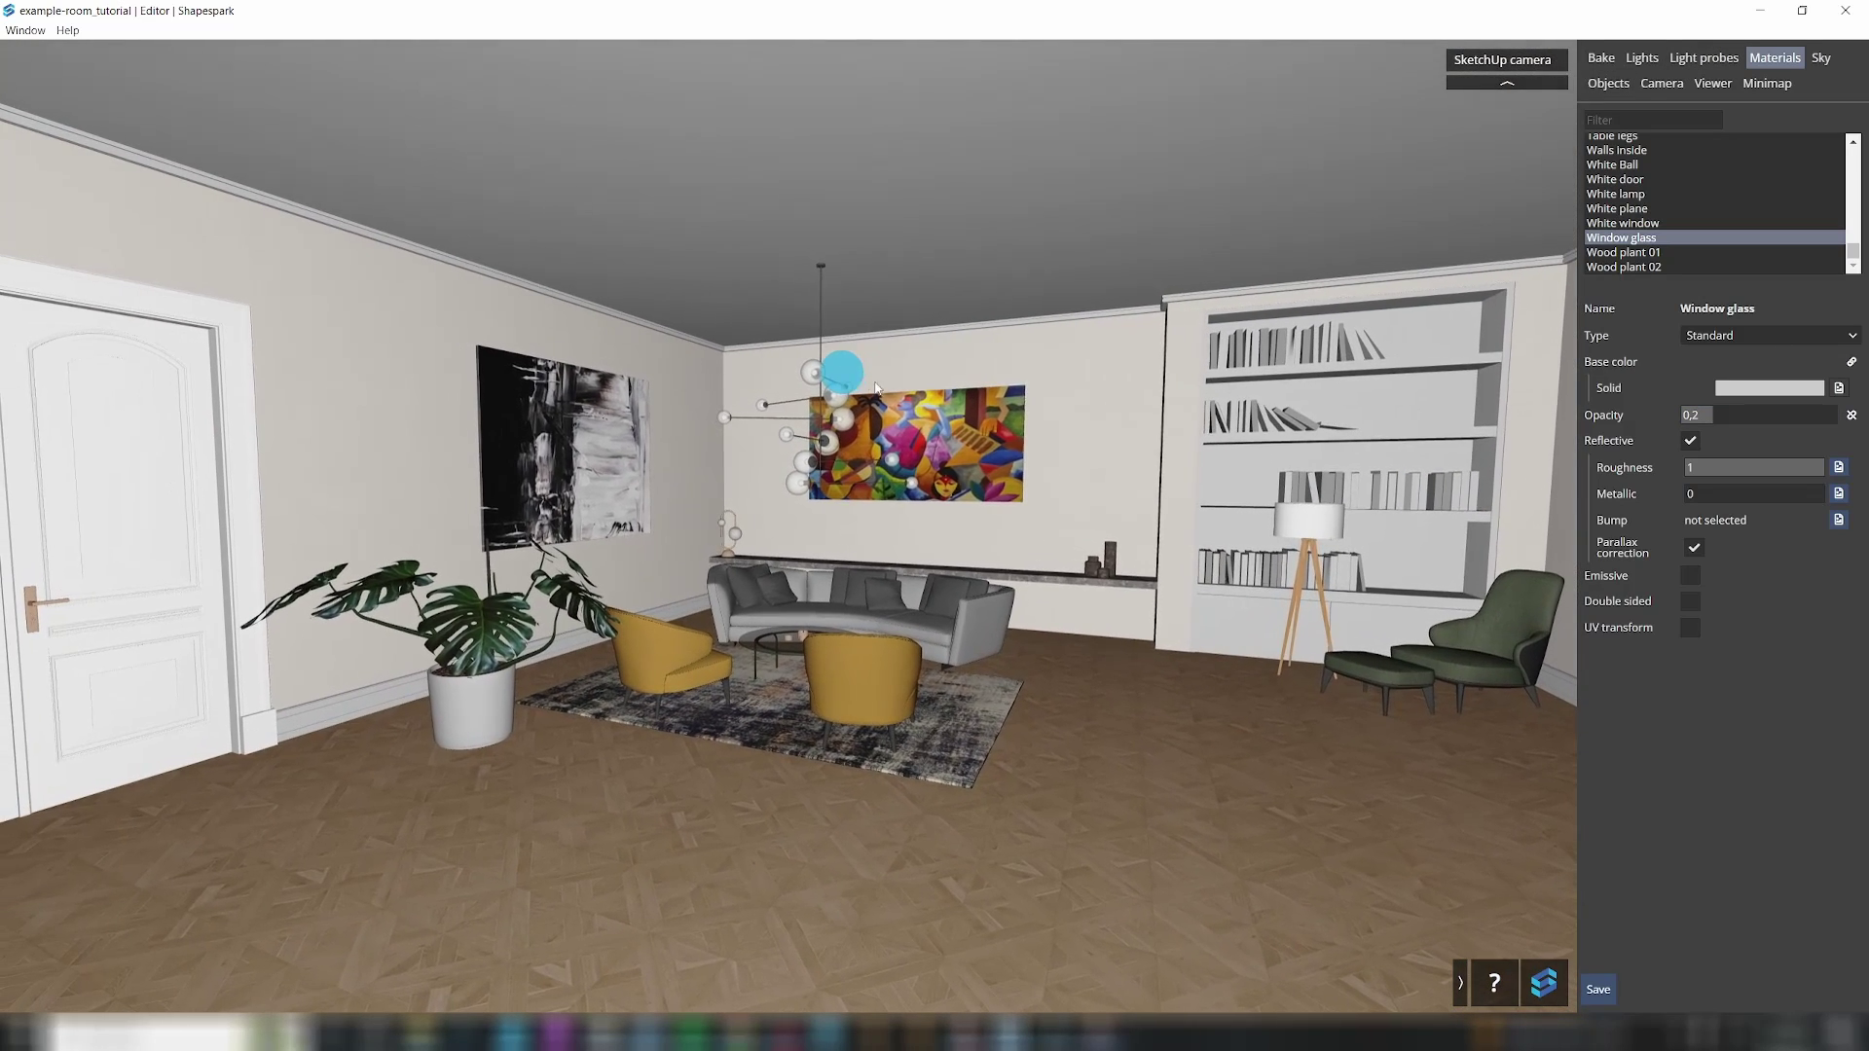
left_click(1601, 58)
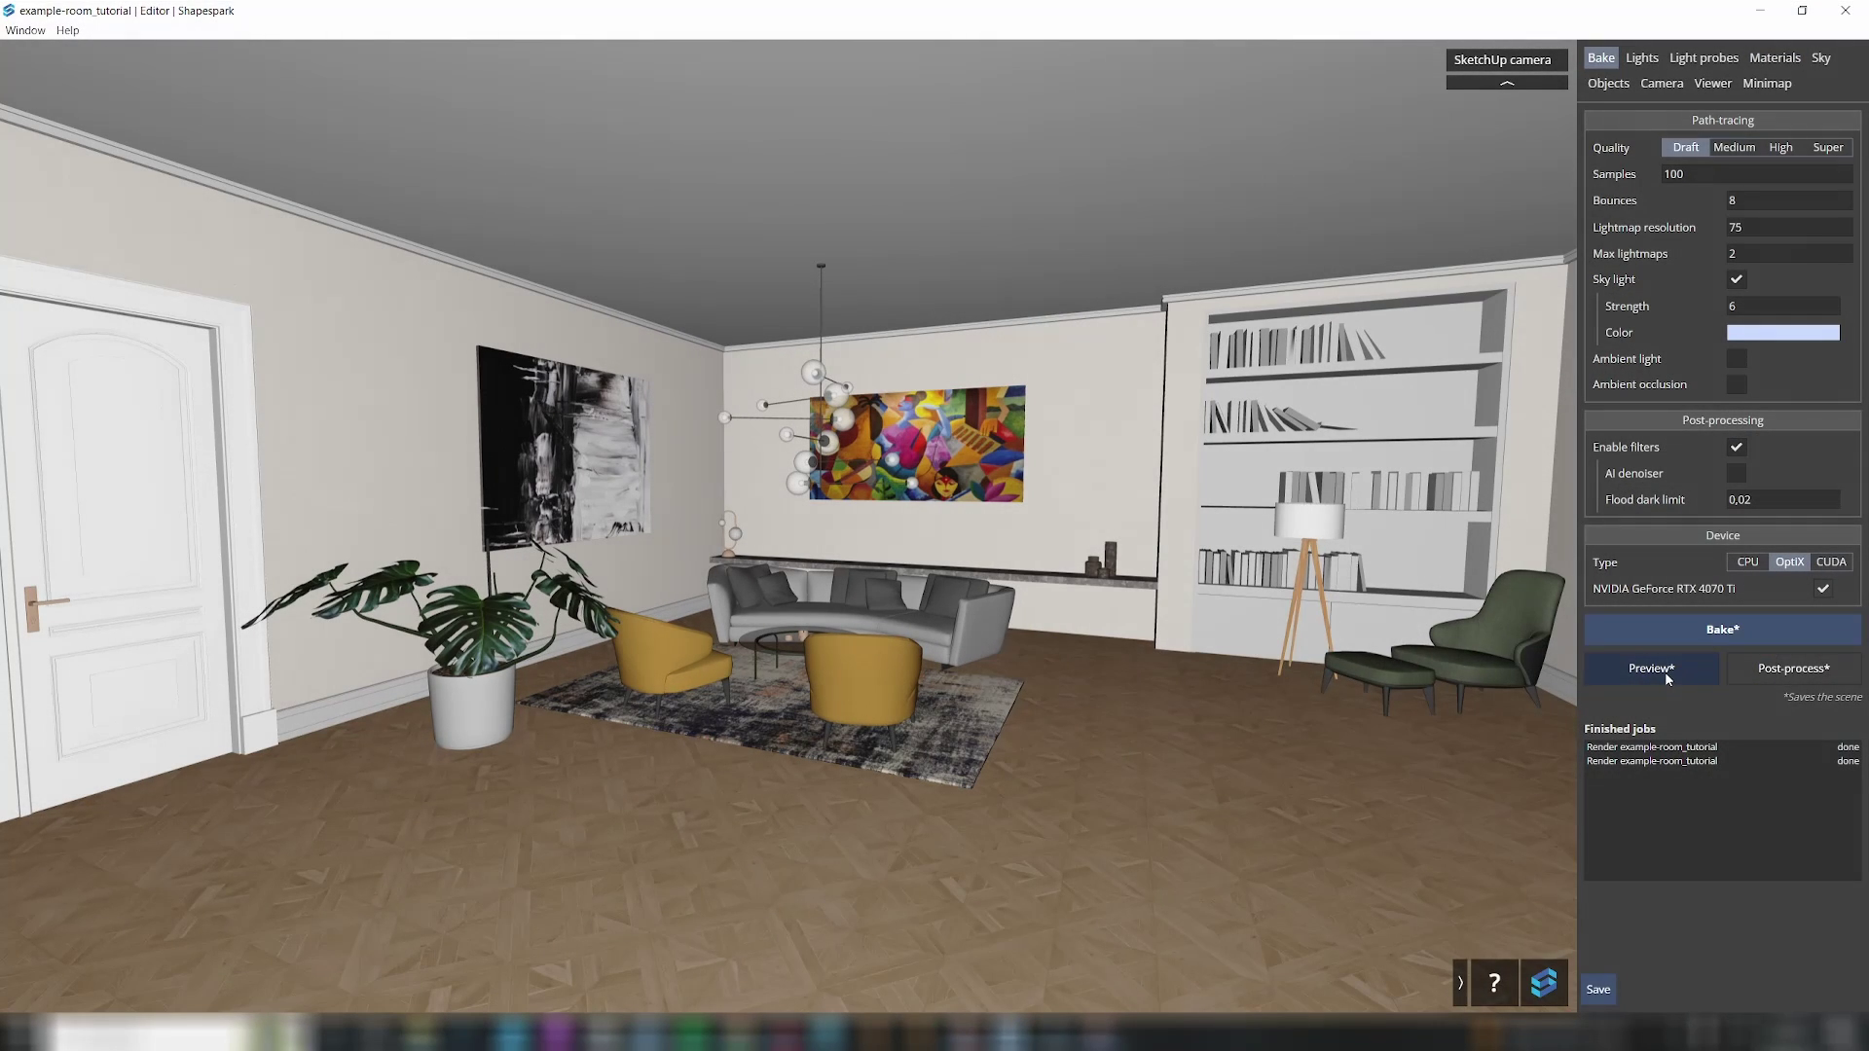
left_click(1659, 671)
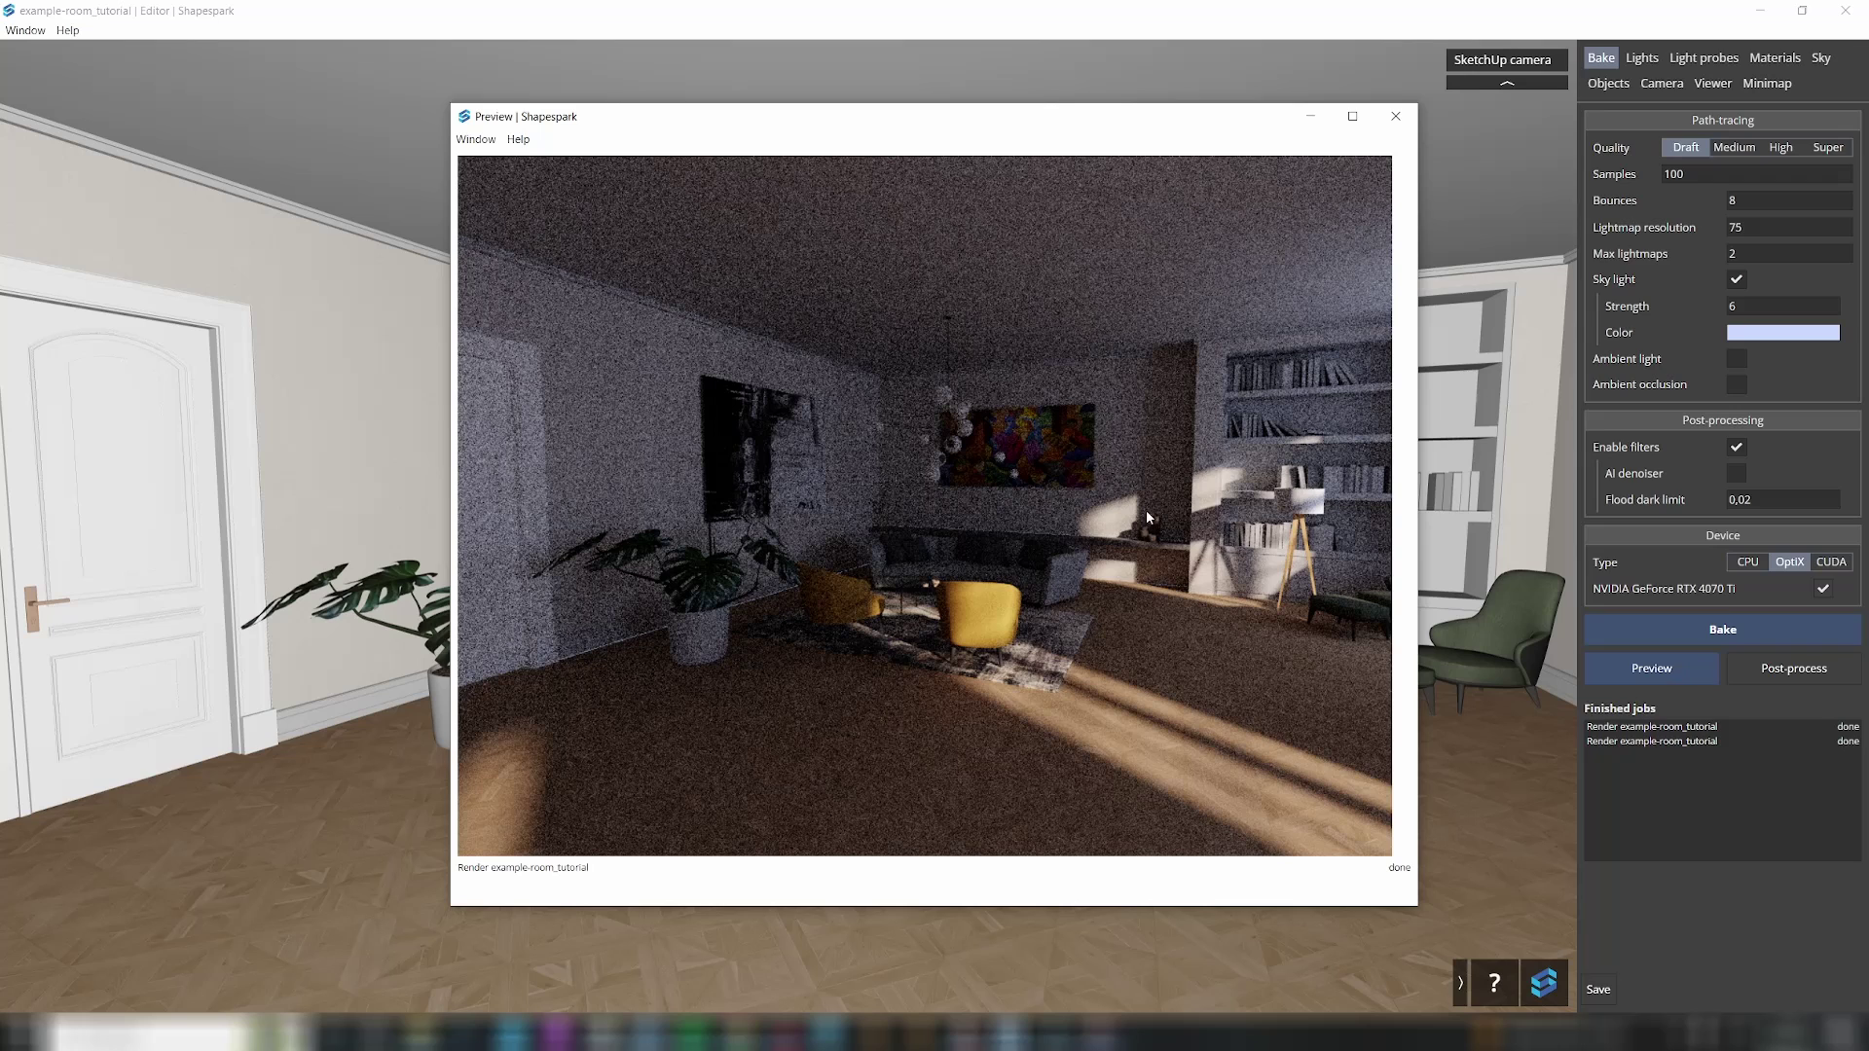
left_click(1399, 116)
Step: Examine the spot lights Light1, Light2 and Light3 in the pendant lamp above the dining table
left_click(647, 639)
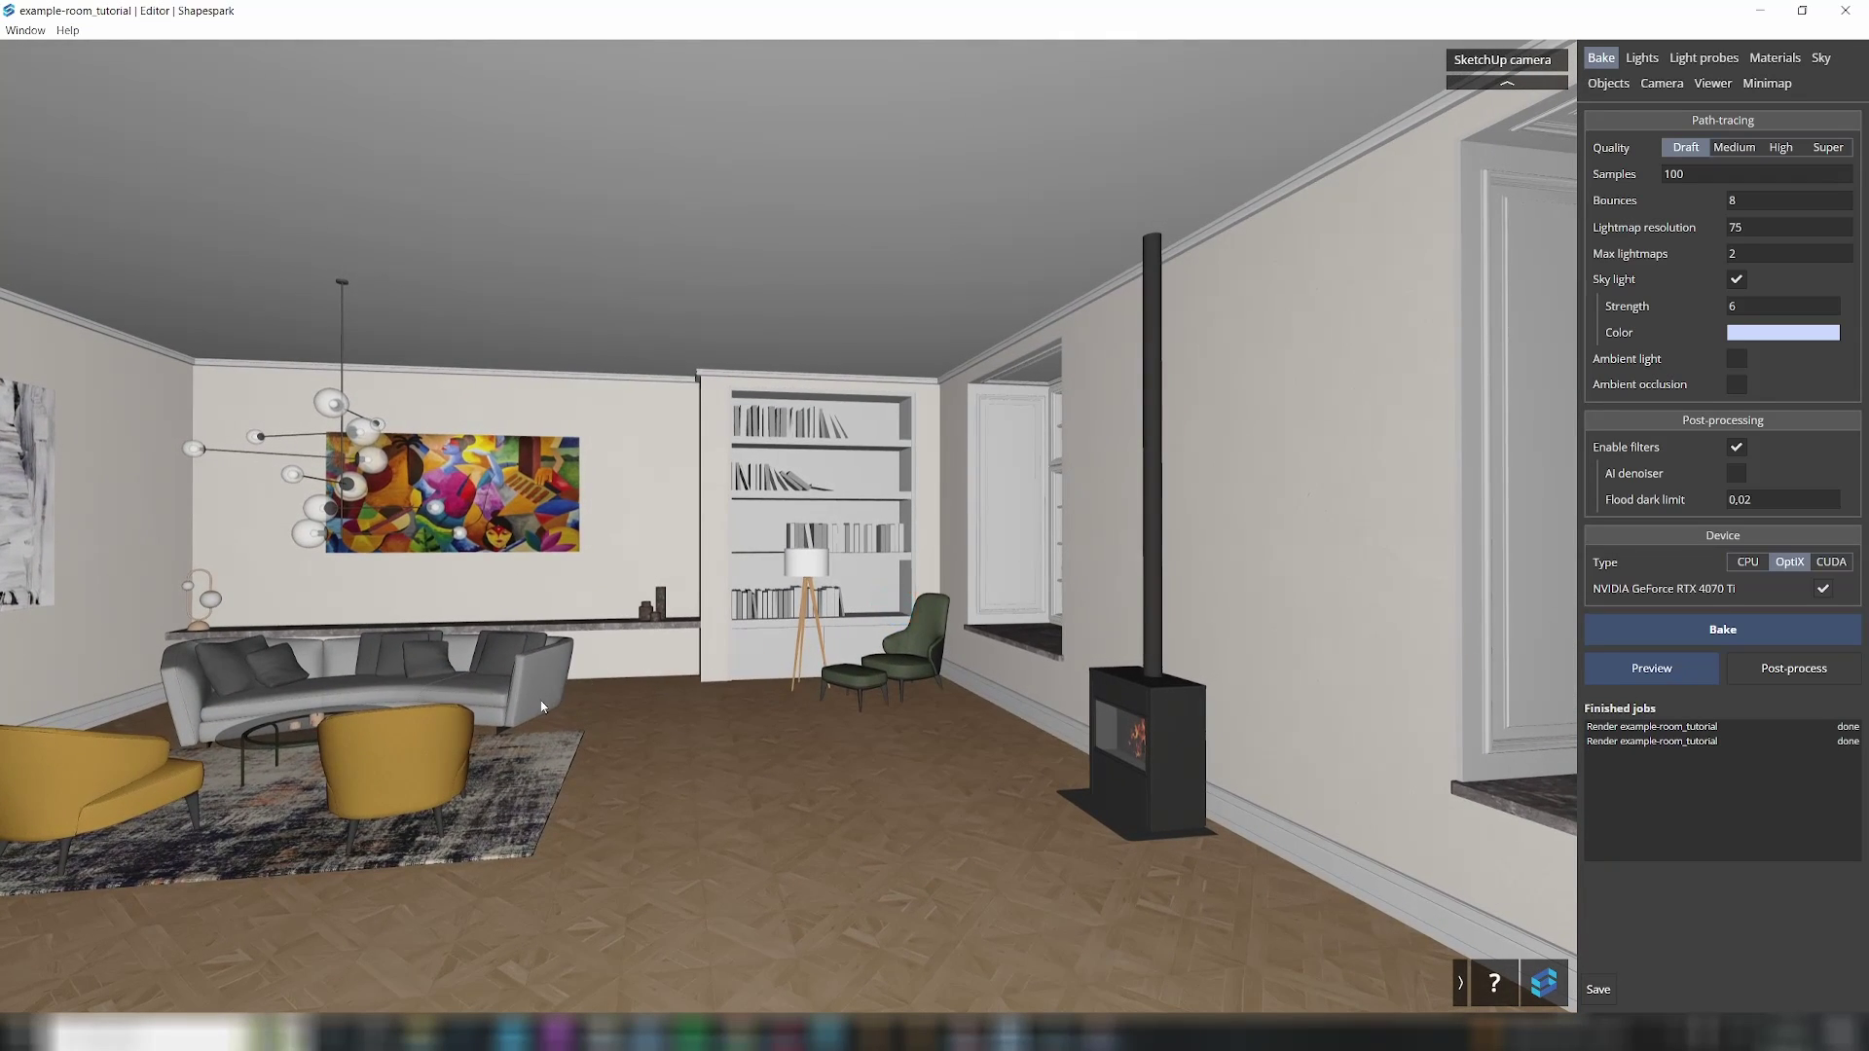
left_click(542, 709)
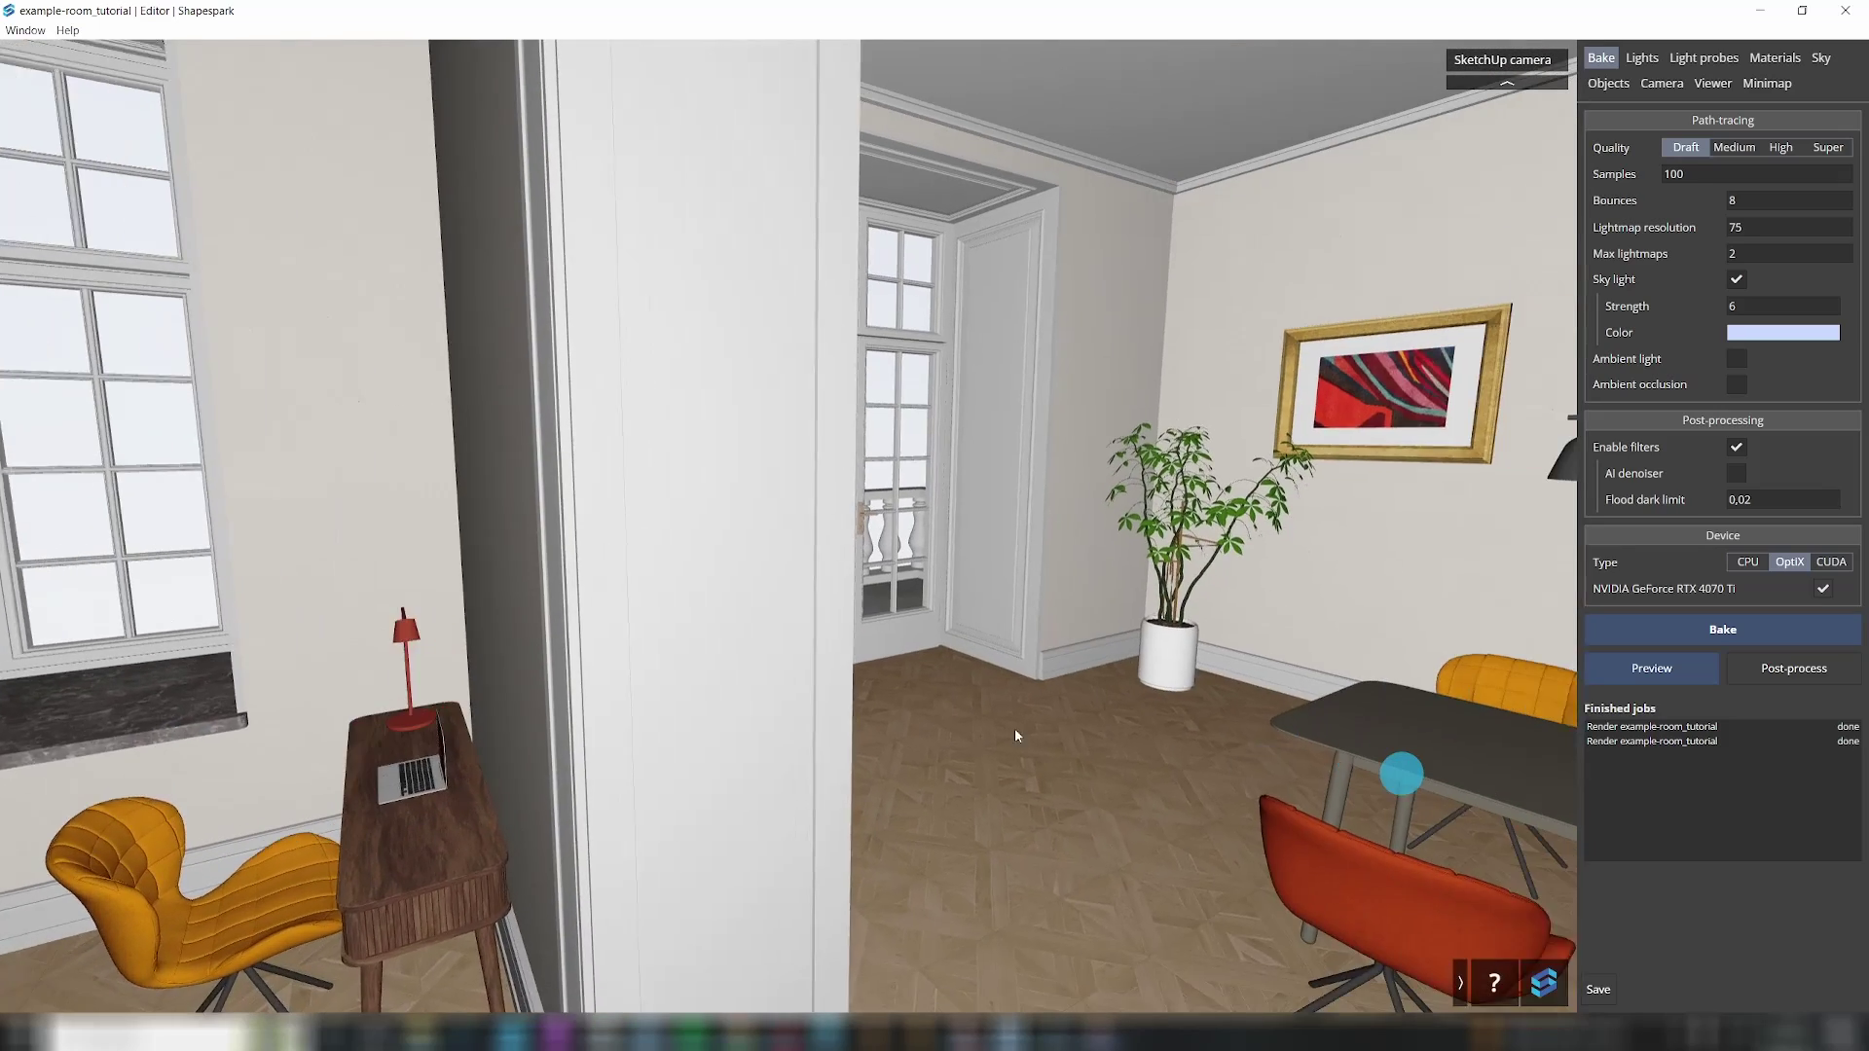
left_click_drag(1015, 736, 1118, 681)
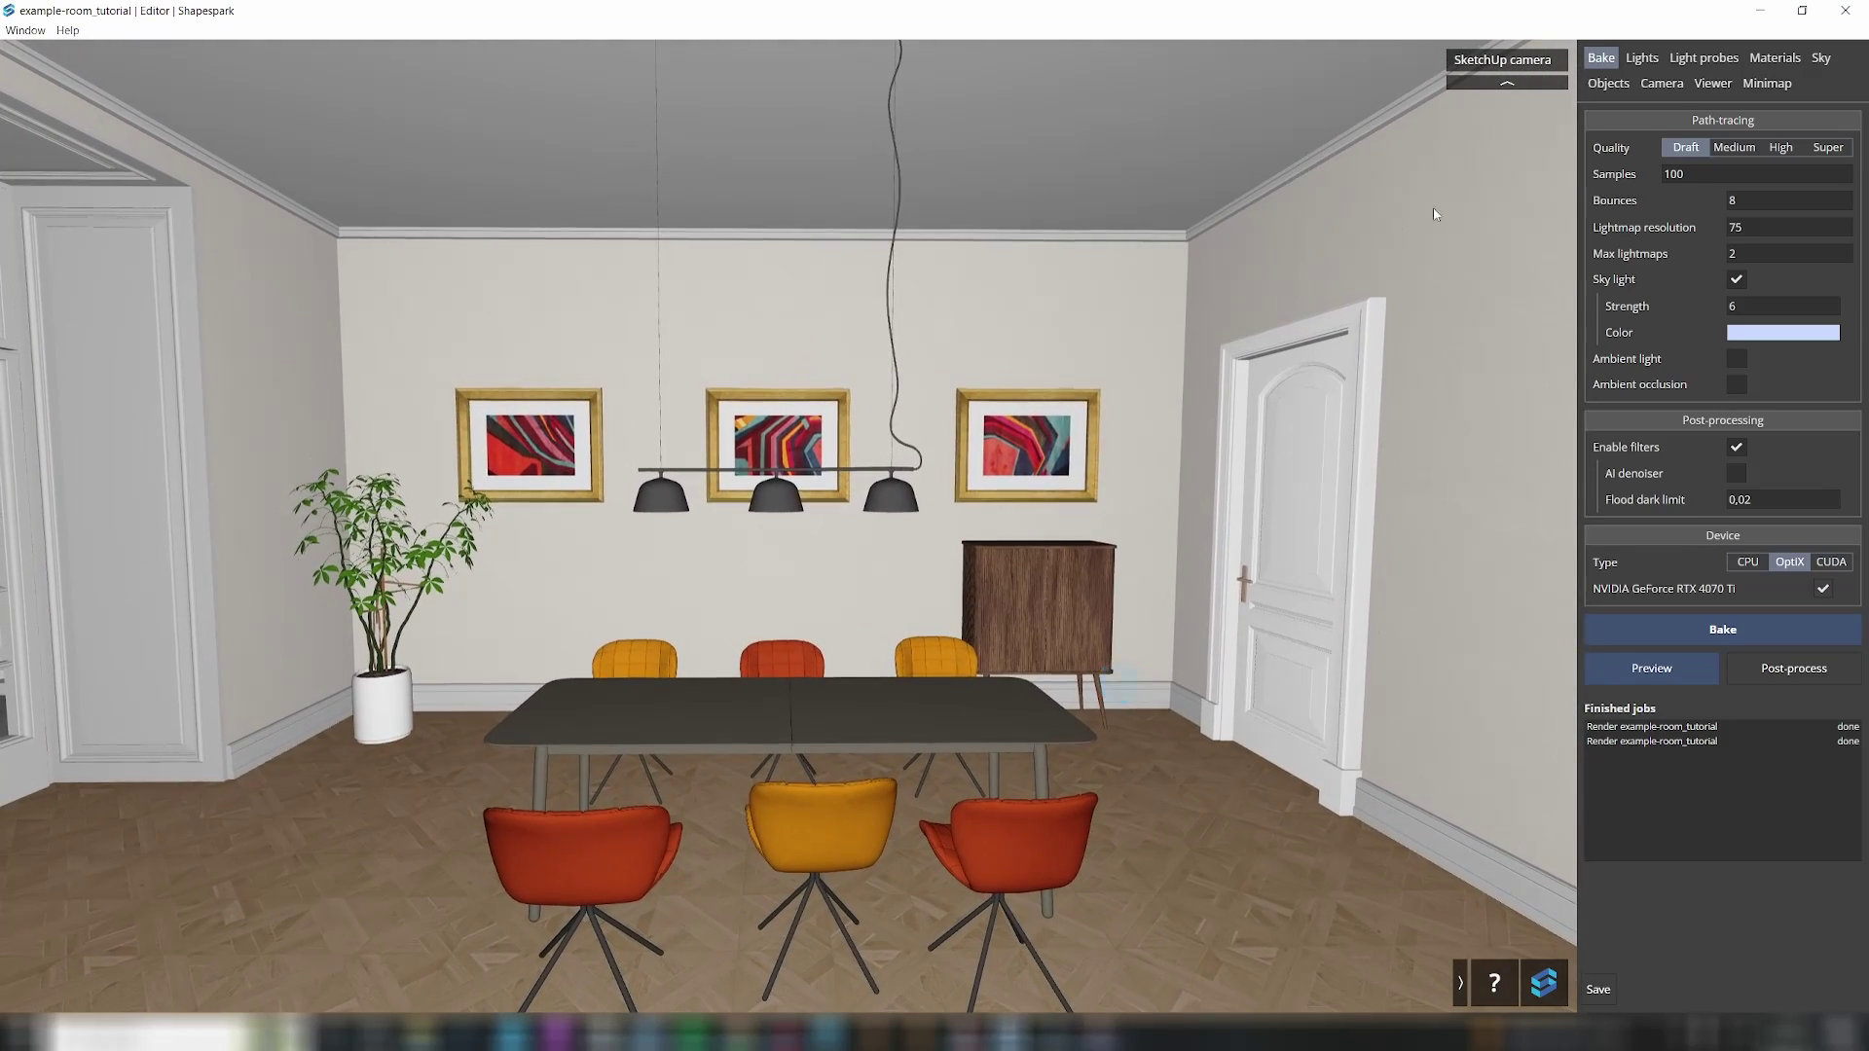
left_click(1641, 58)
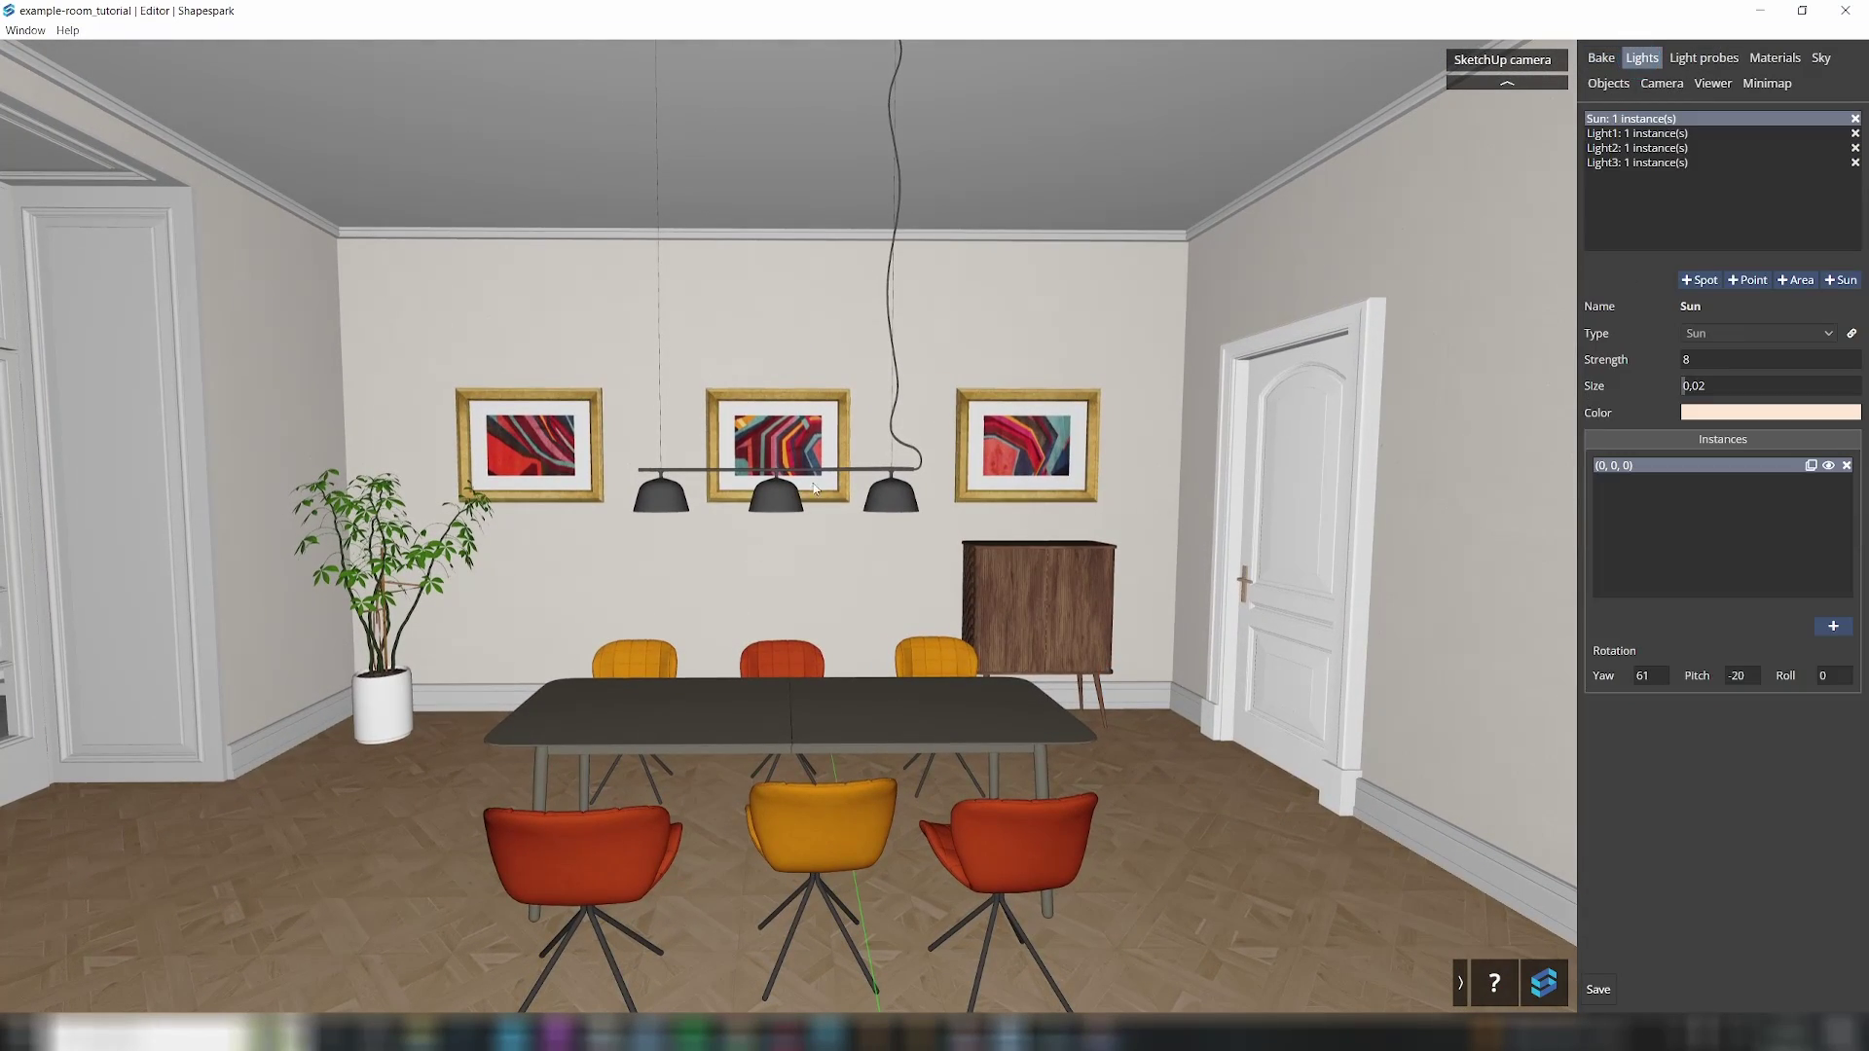
left_click(777, 604)
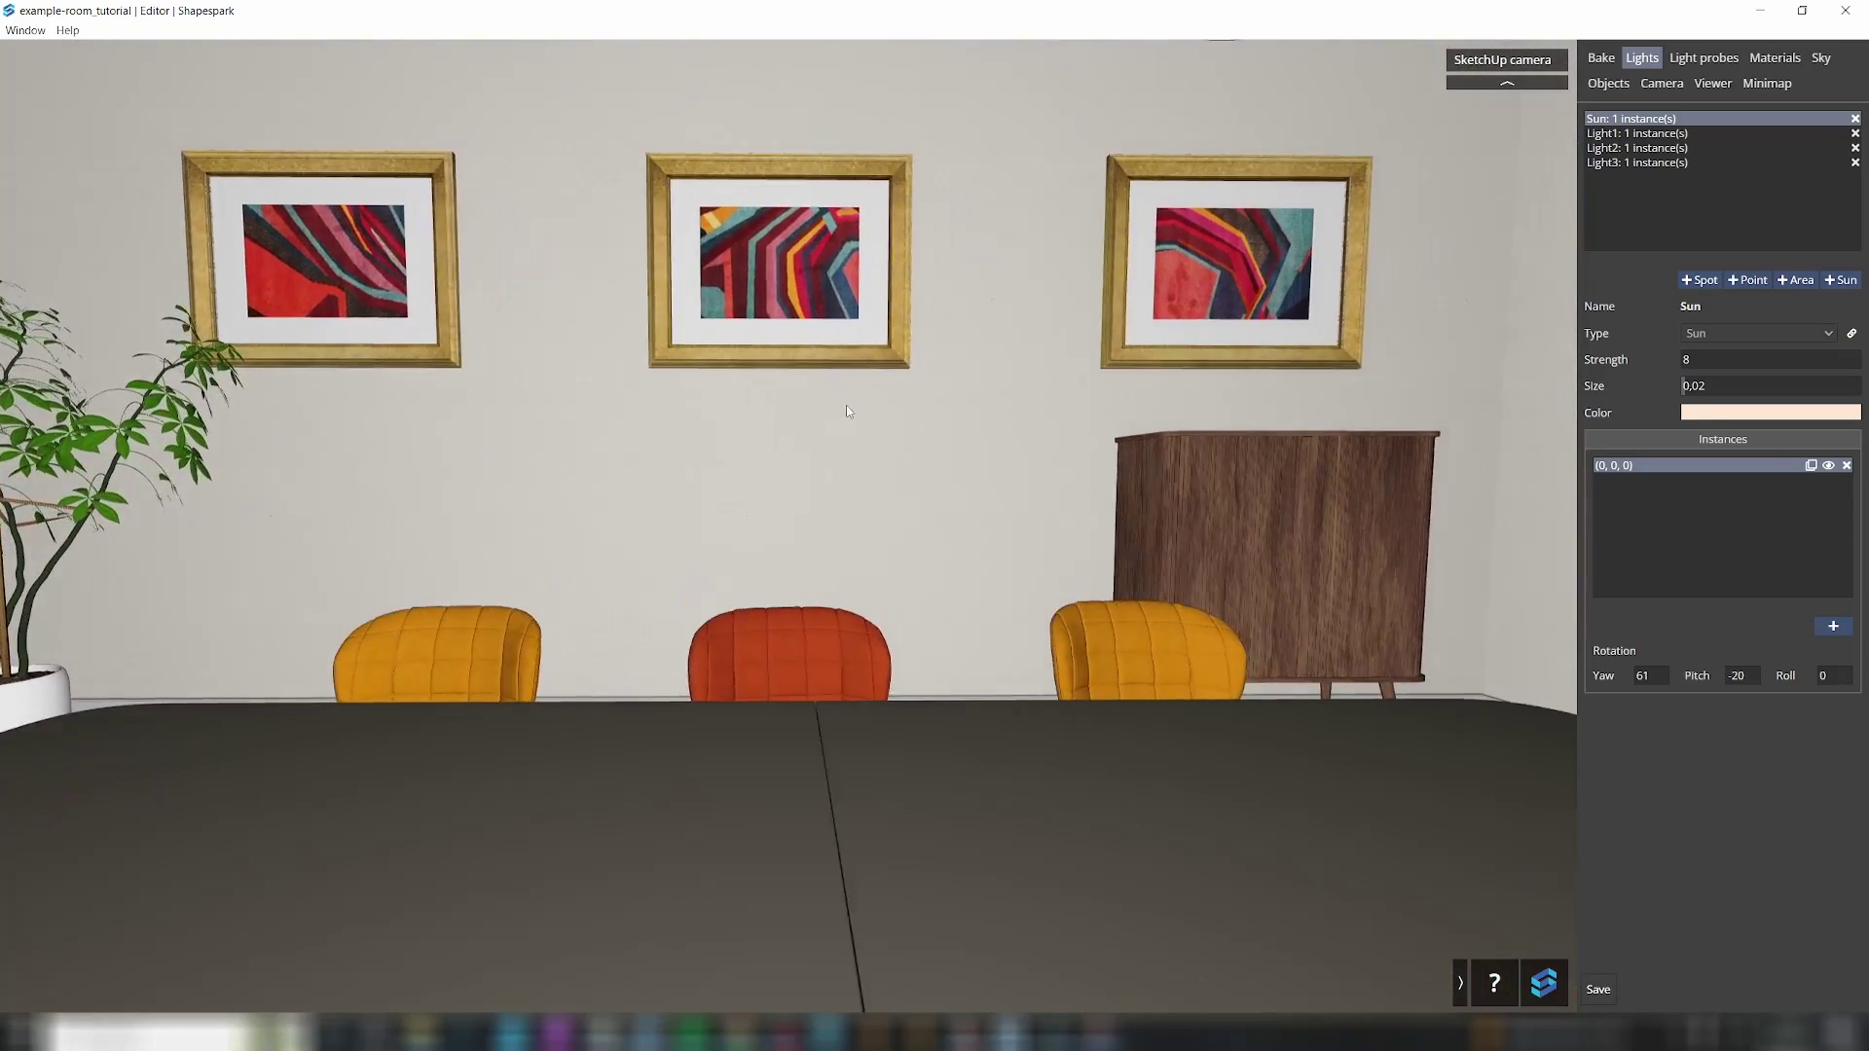
left_click(827, 221)
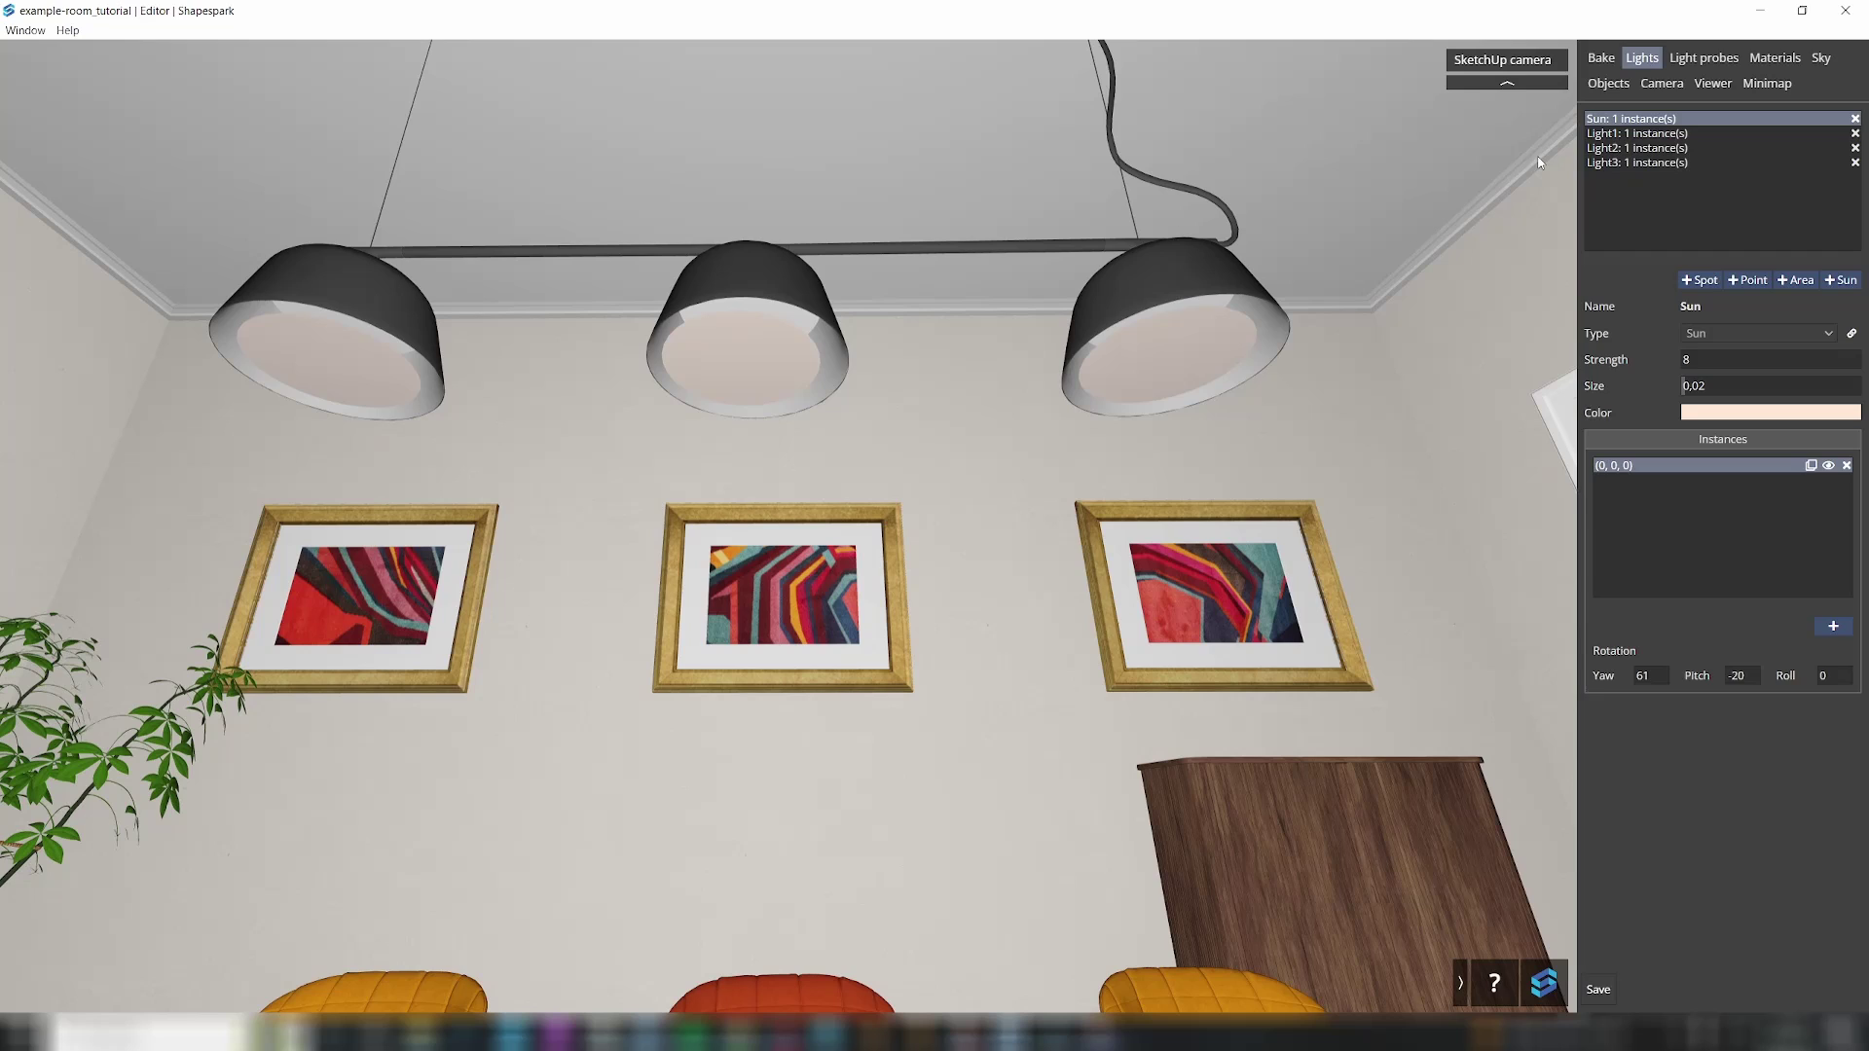
left_click(1618, 133)
left_click(1615, 148)
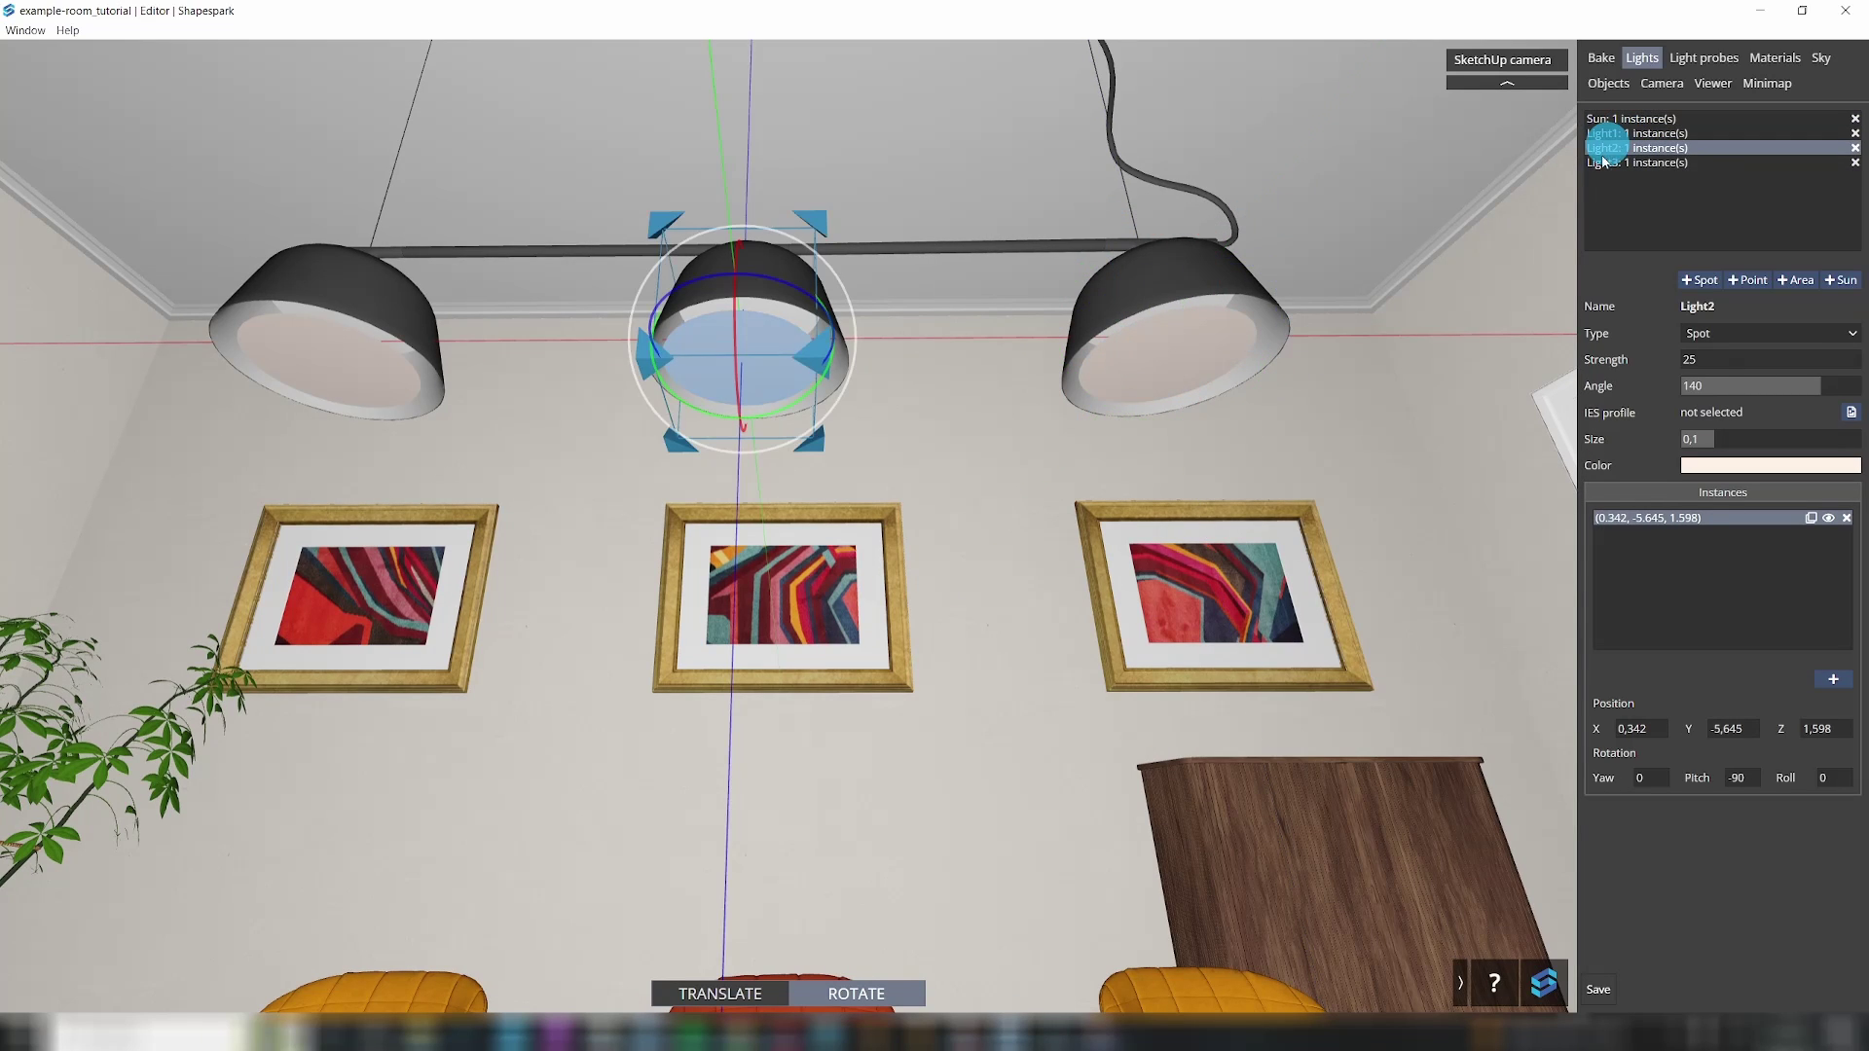
left_click(1616, 163)
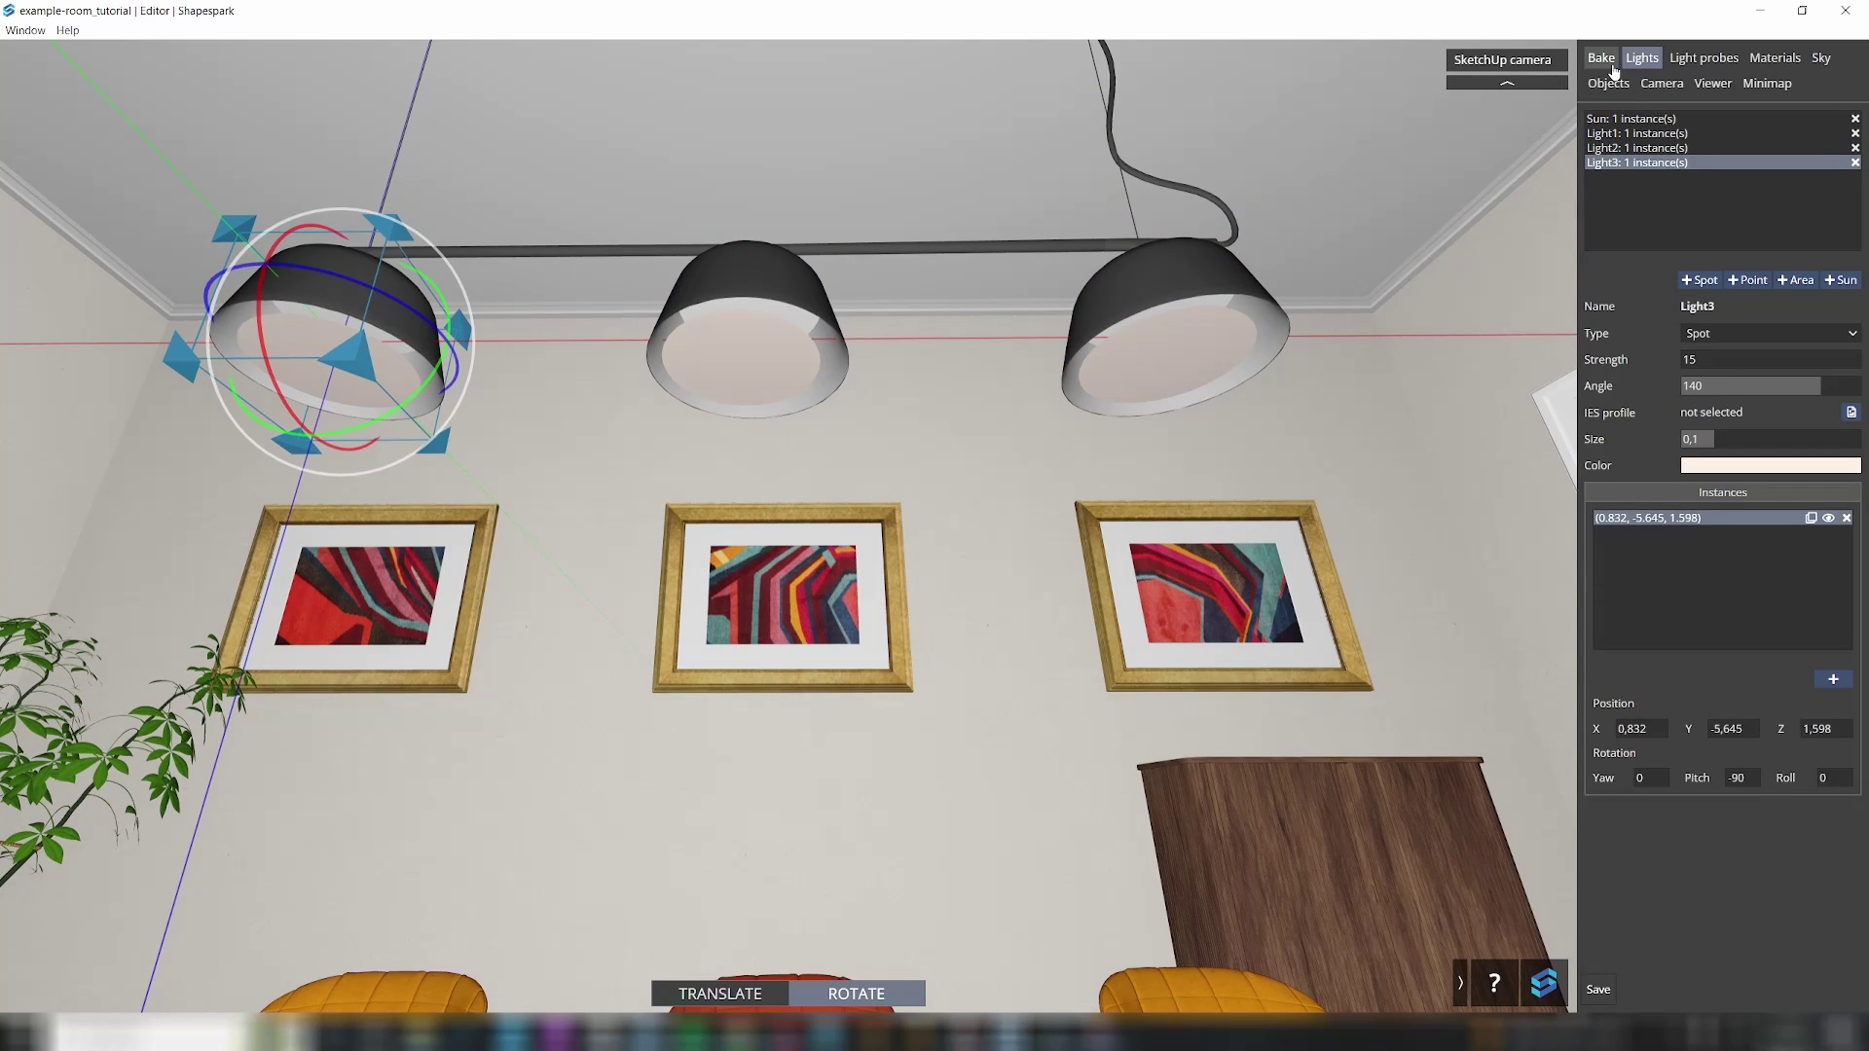
Step: Select the Sun light, render a preview of the living room seen from the dining area, and close it
left_click(1647, 117)
left_click_drag(929, 552, 1612, 657)
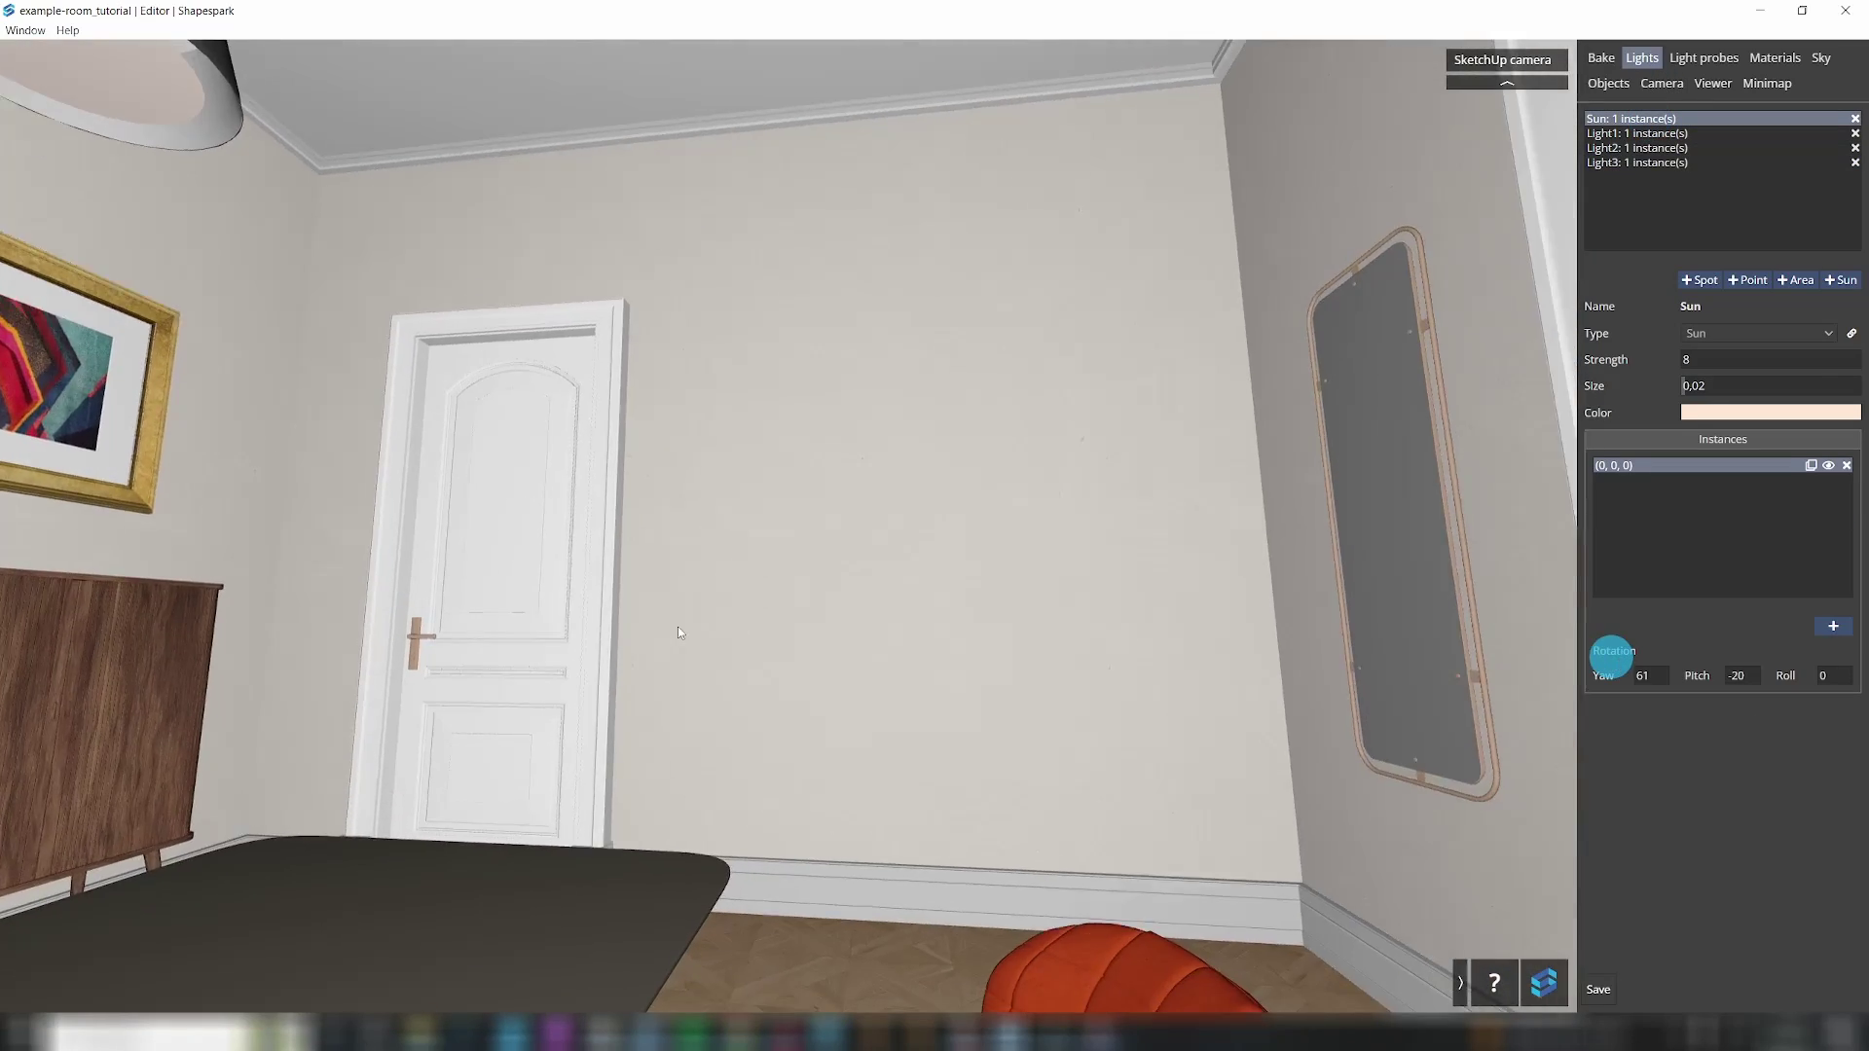
left_click_drag(677, 627, 1518, 672)
left_click_drag(857, 623, 816, 654)
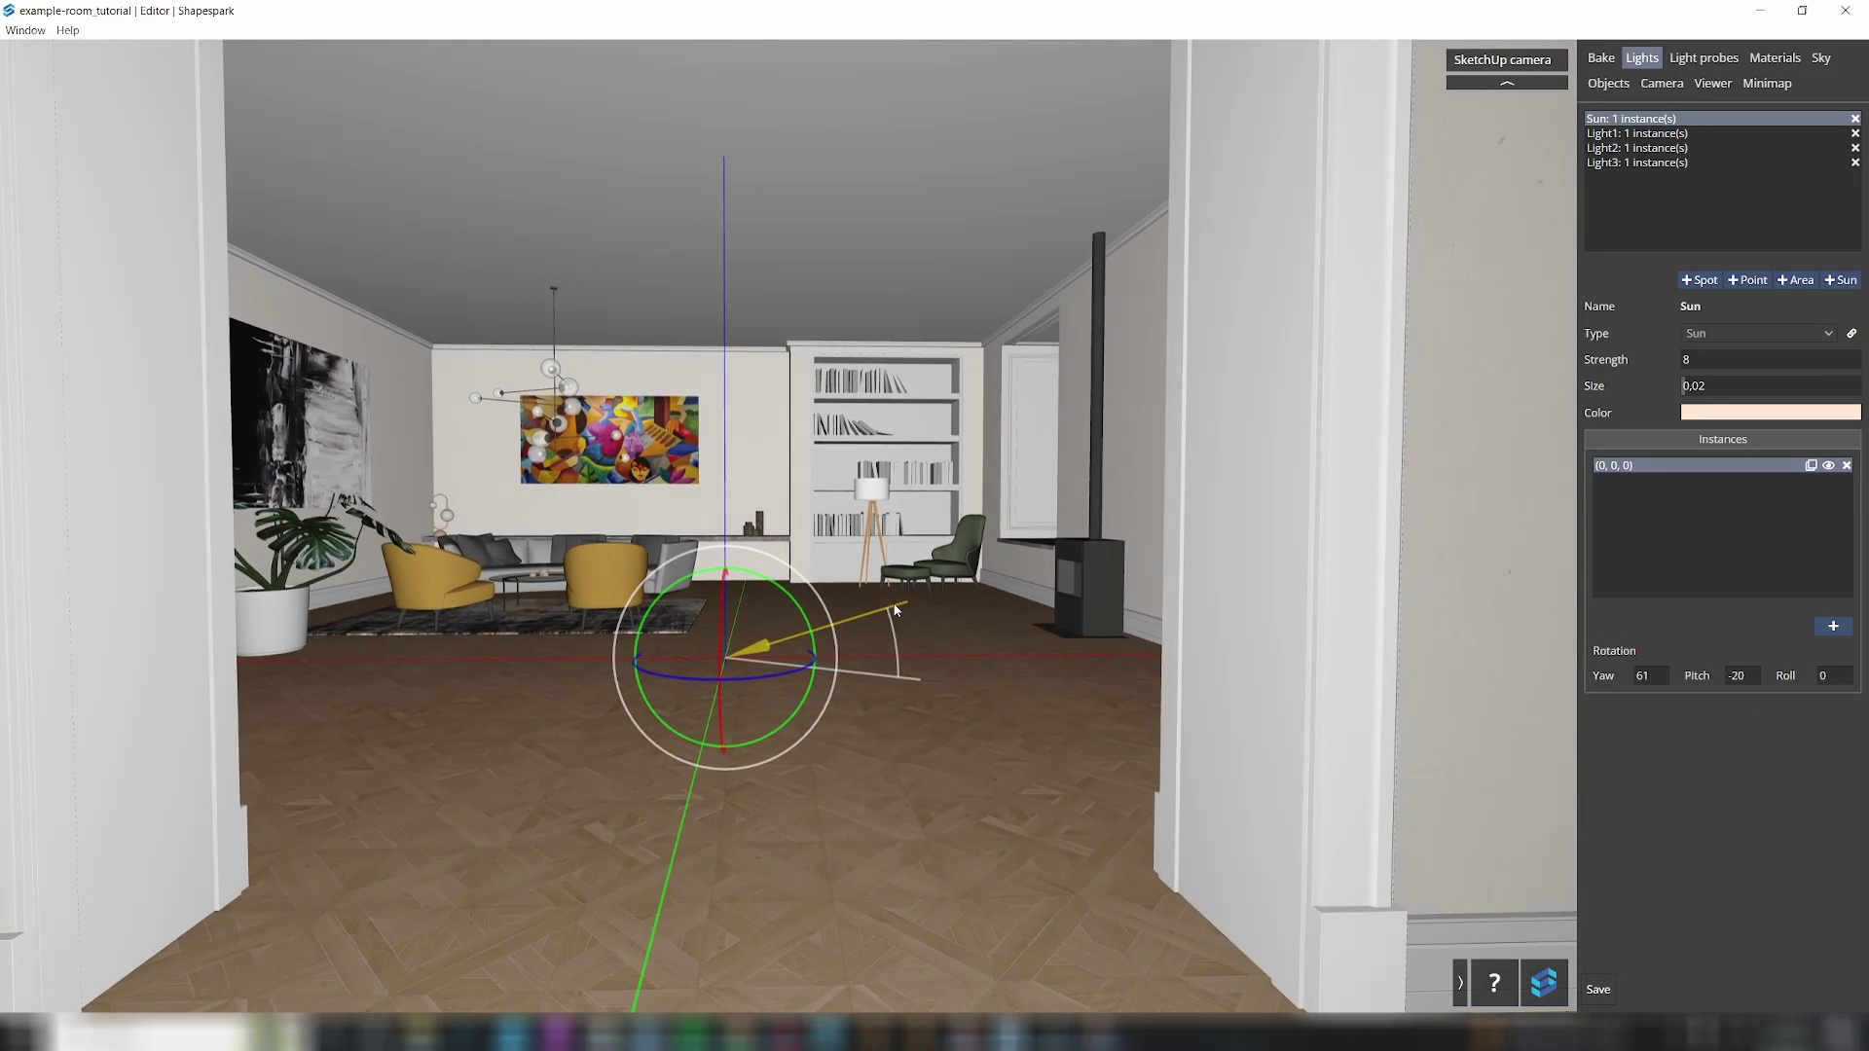
key("i")
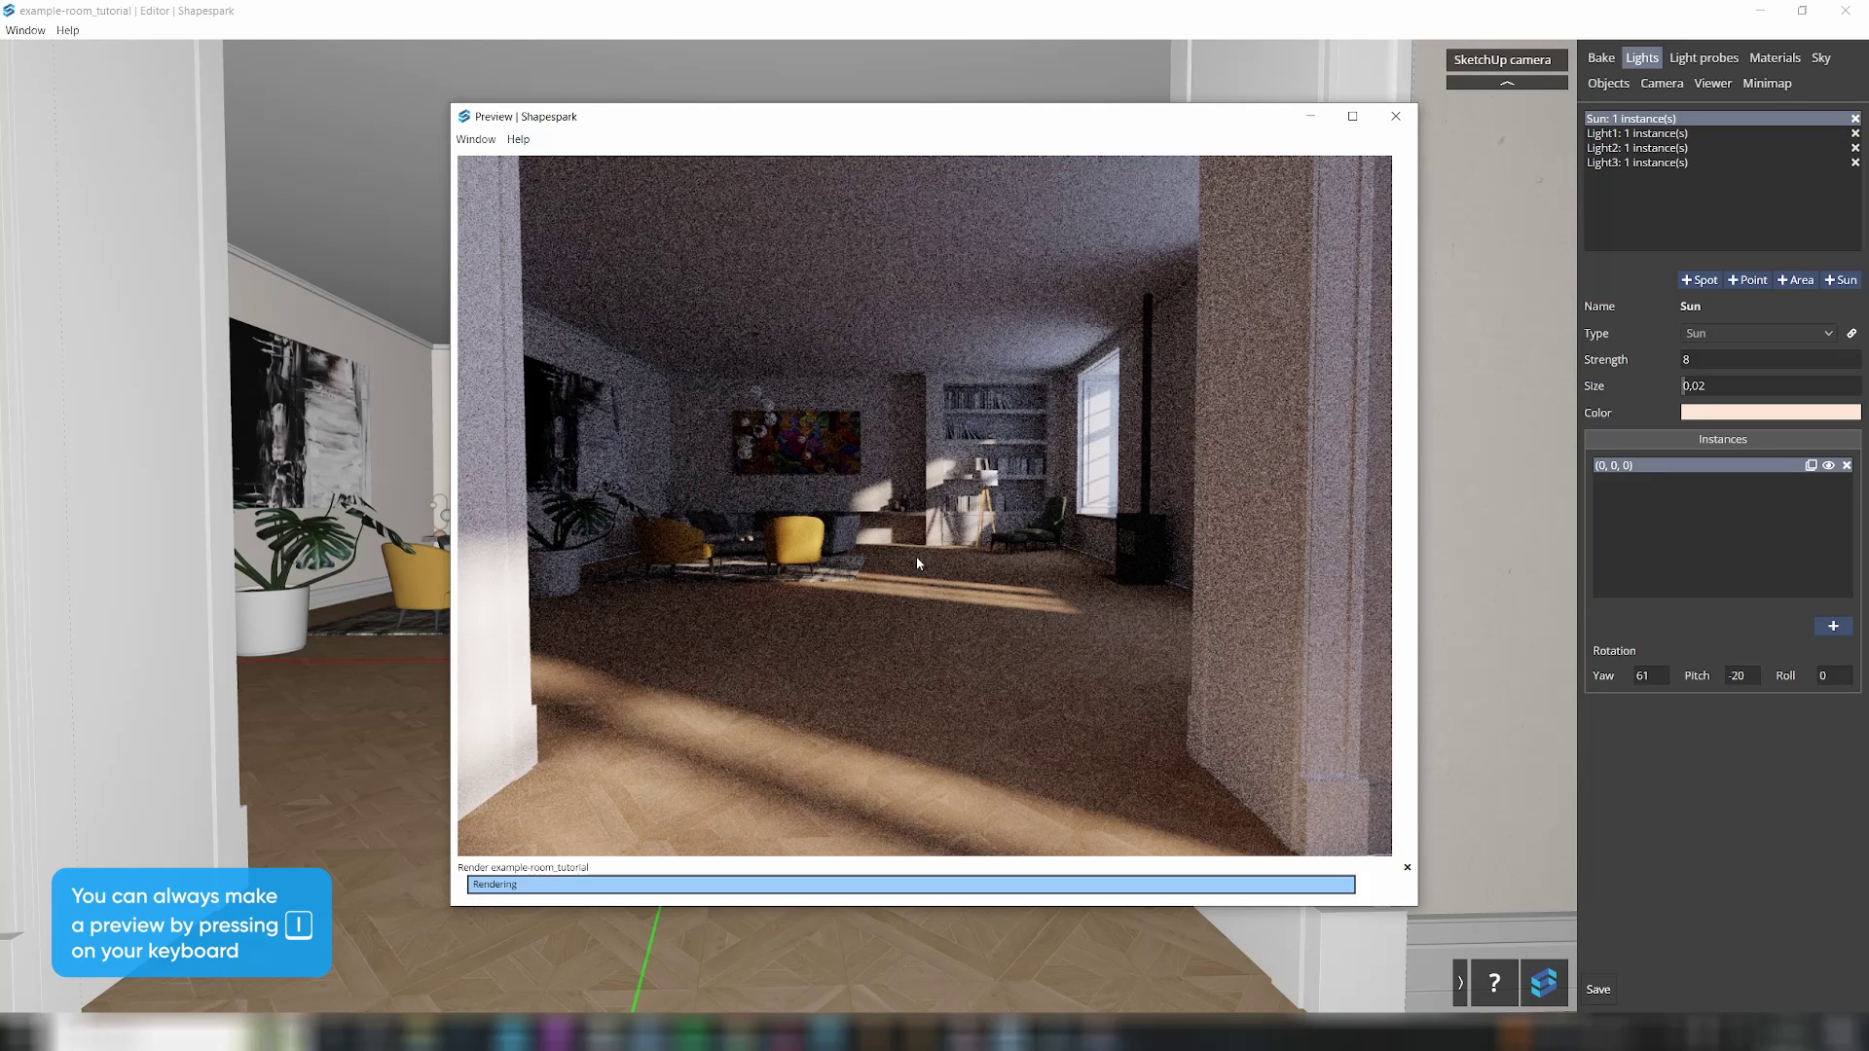
left_click(1396, 119)
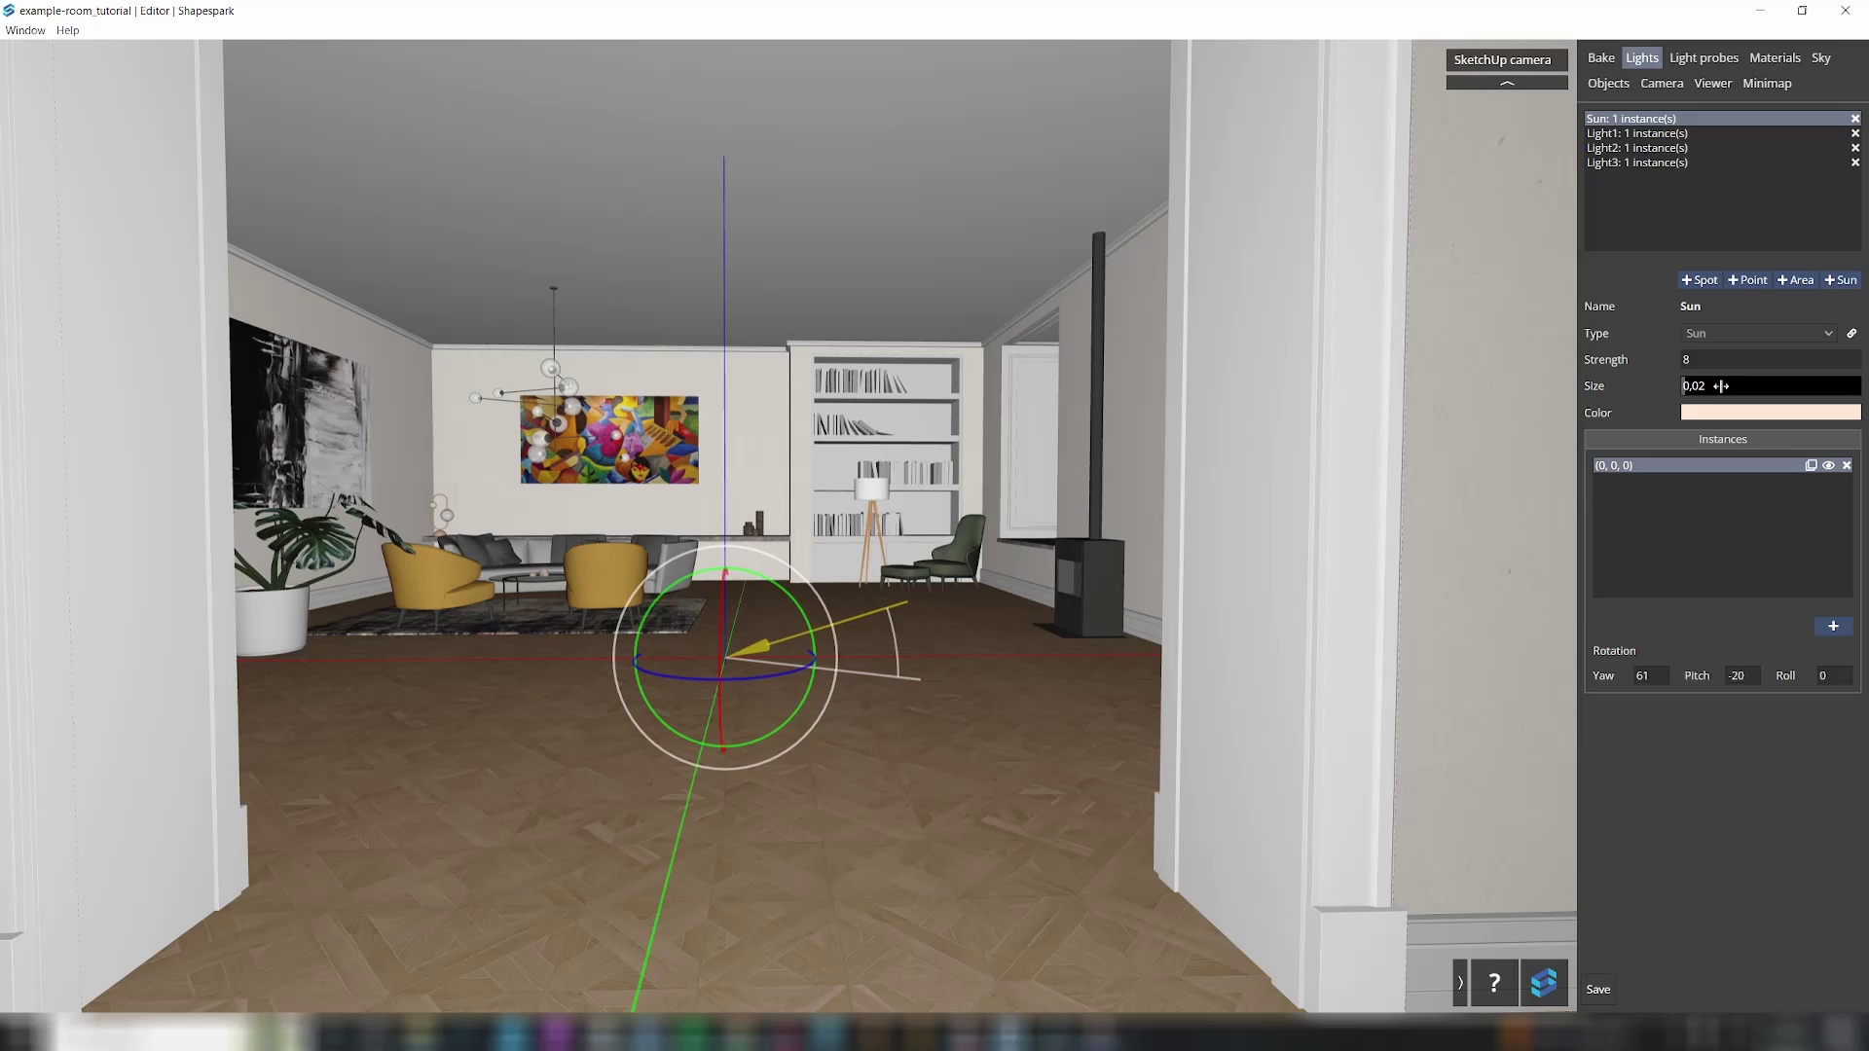
Step: Set the Sun light's strength to 15
left_click(1714, 361)
type("15")
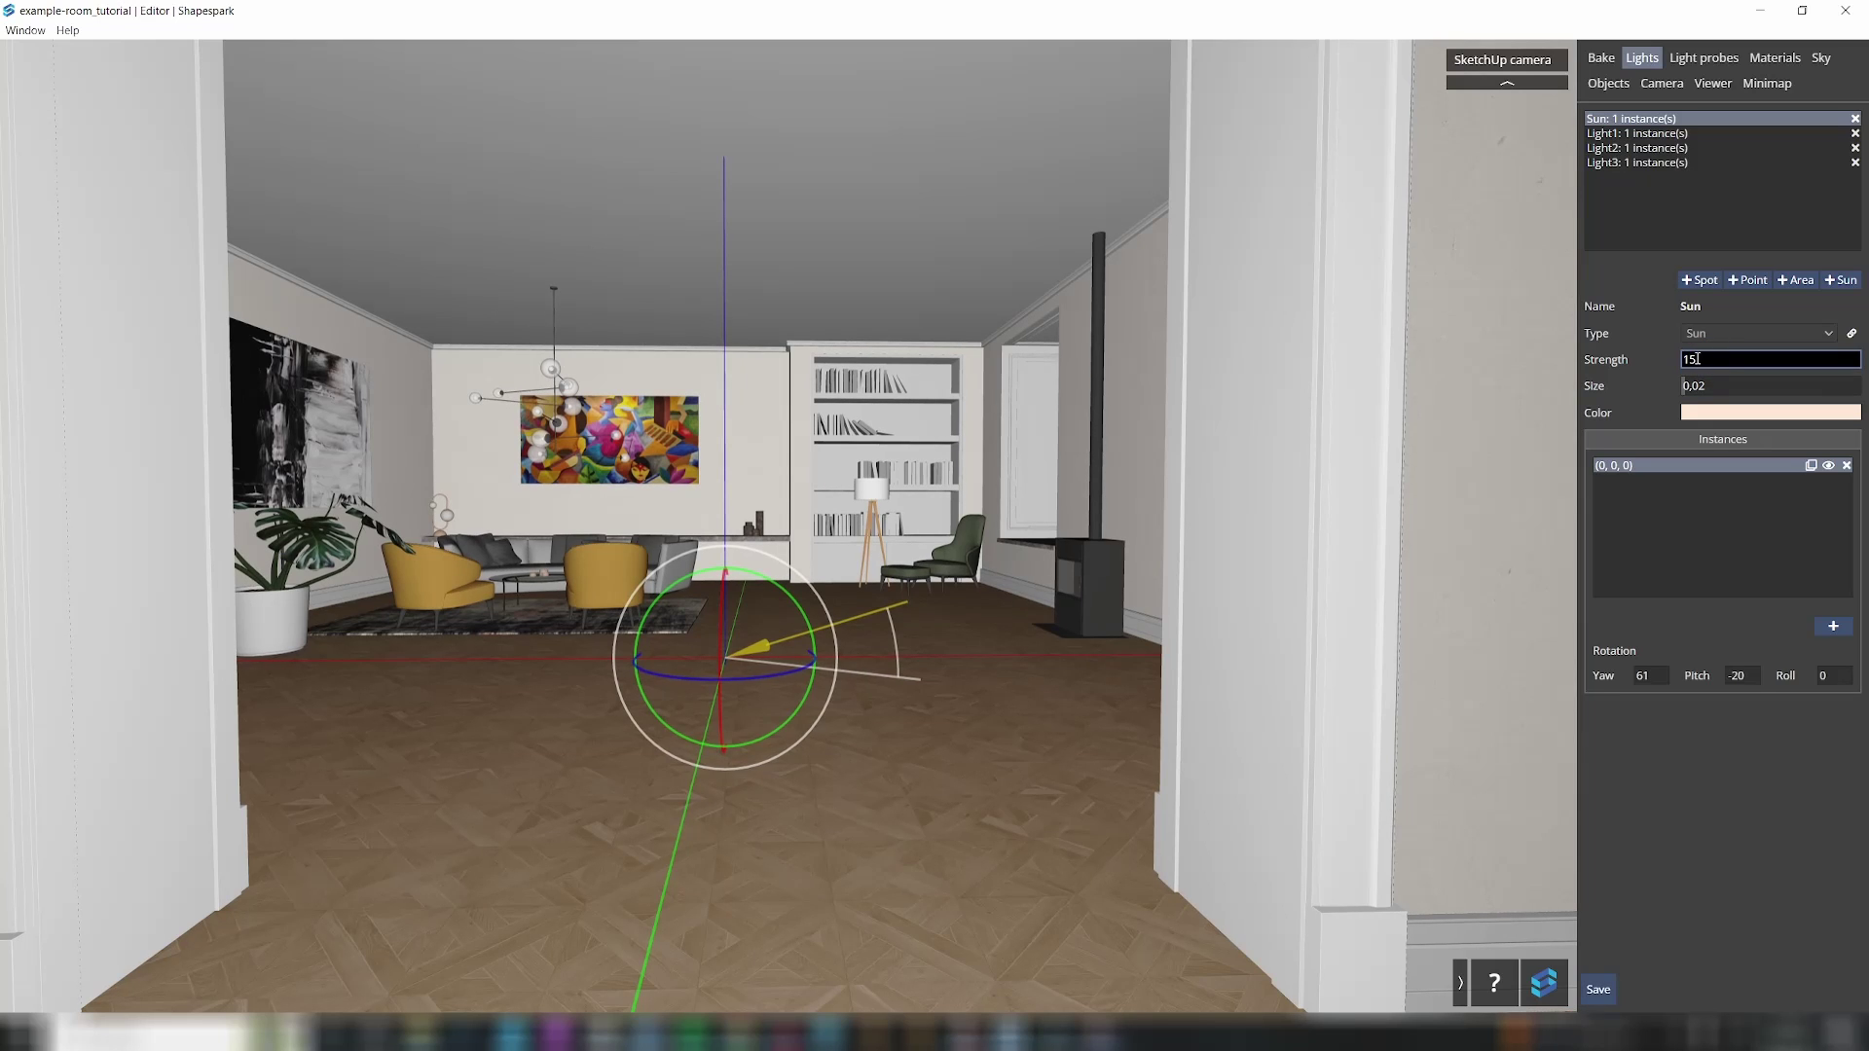
left_click(750, 429)
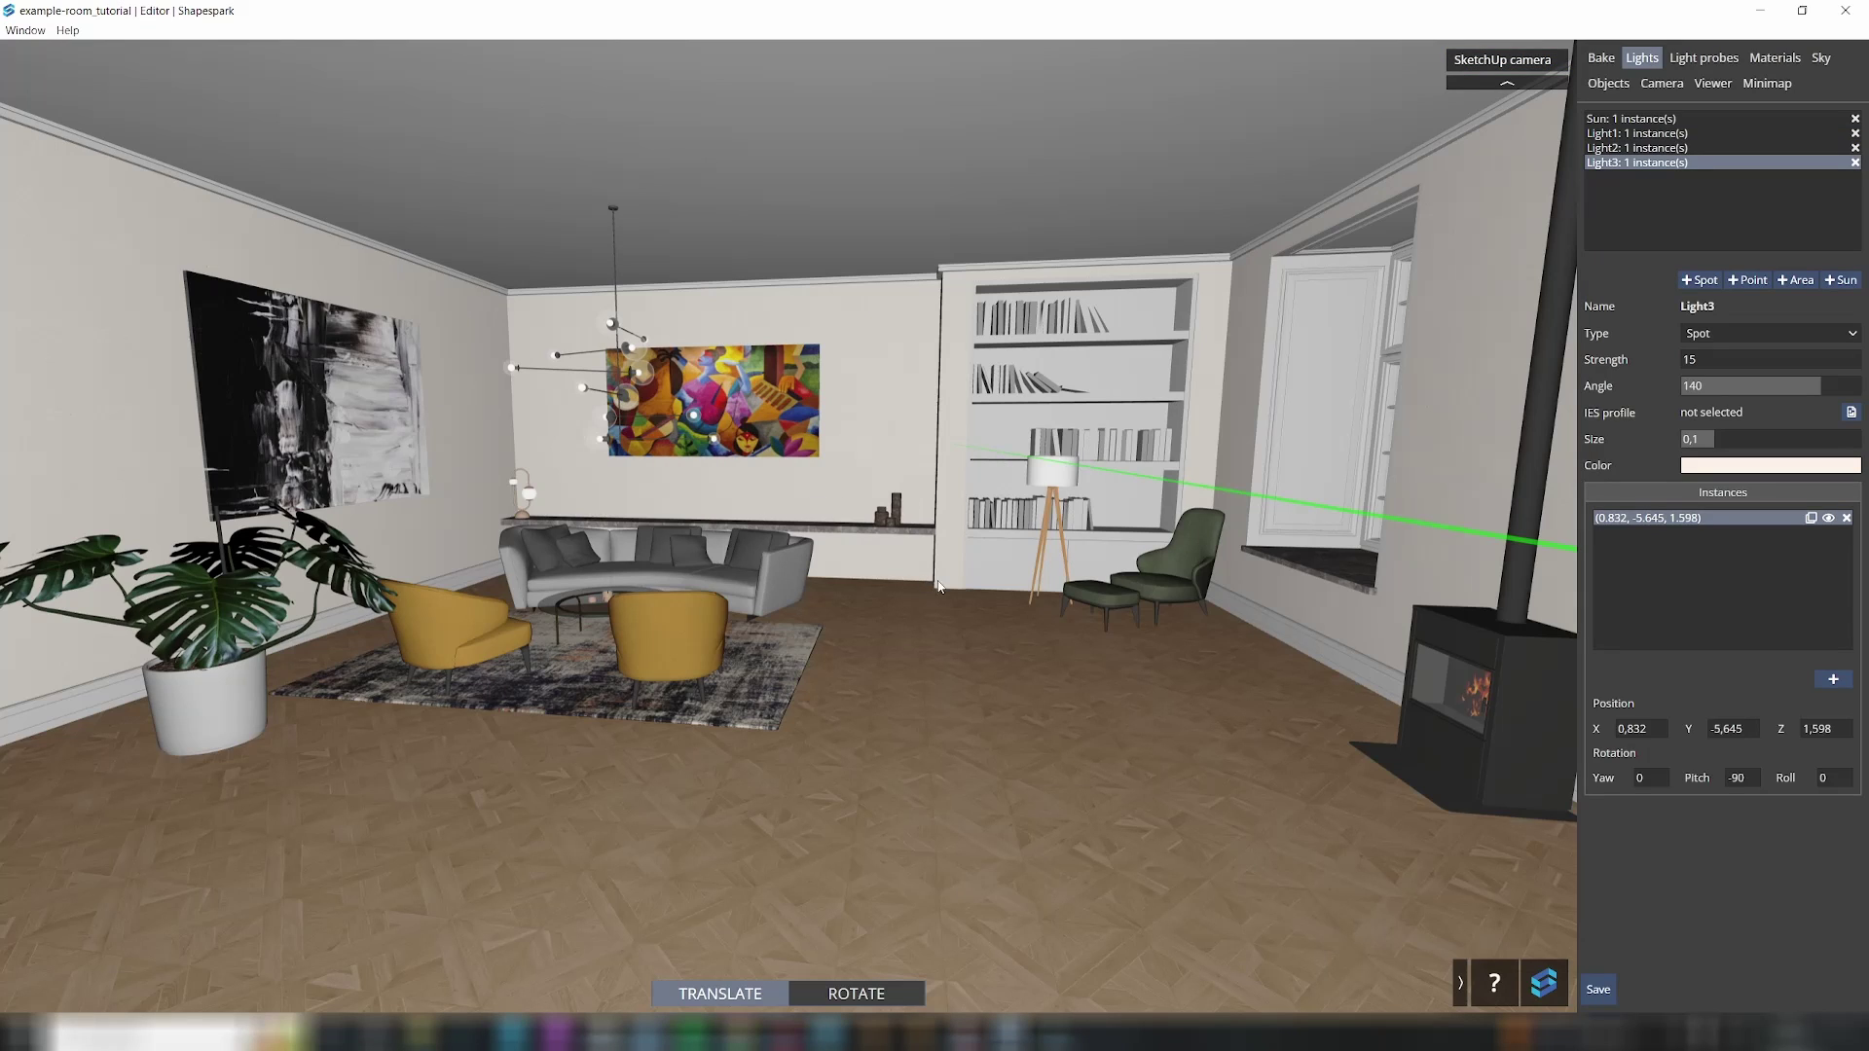
Step: Add a point light named "s" at the globe table lamp on the stone shelf behind the sofa
left_click_drag(997, 598, 855, 613)
key("Up")
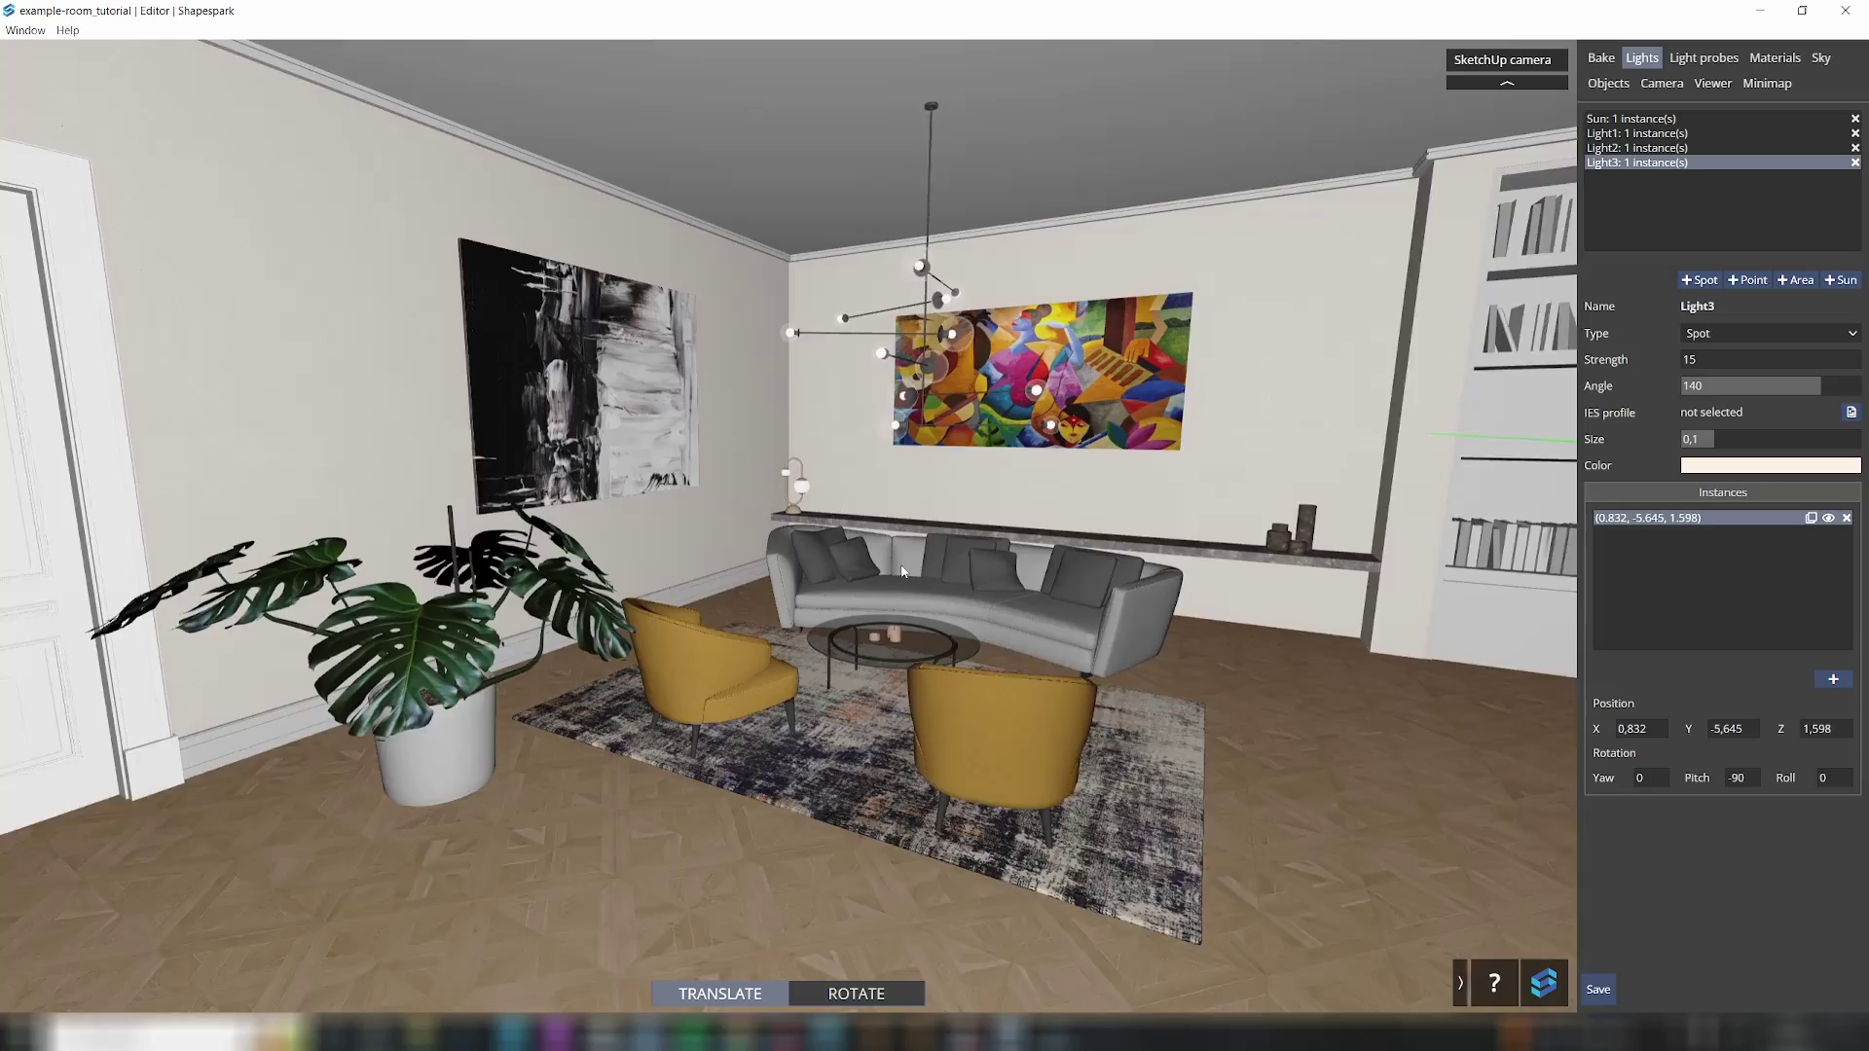
key("Up")
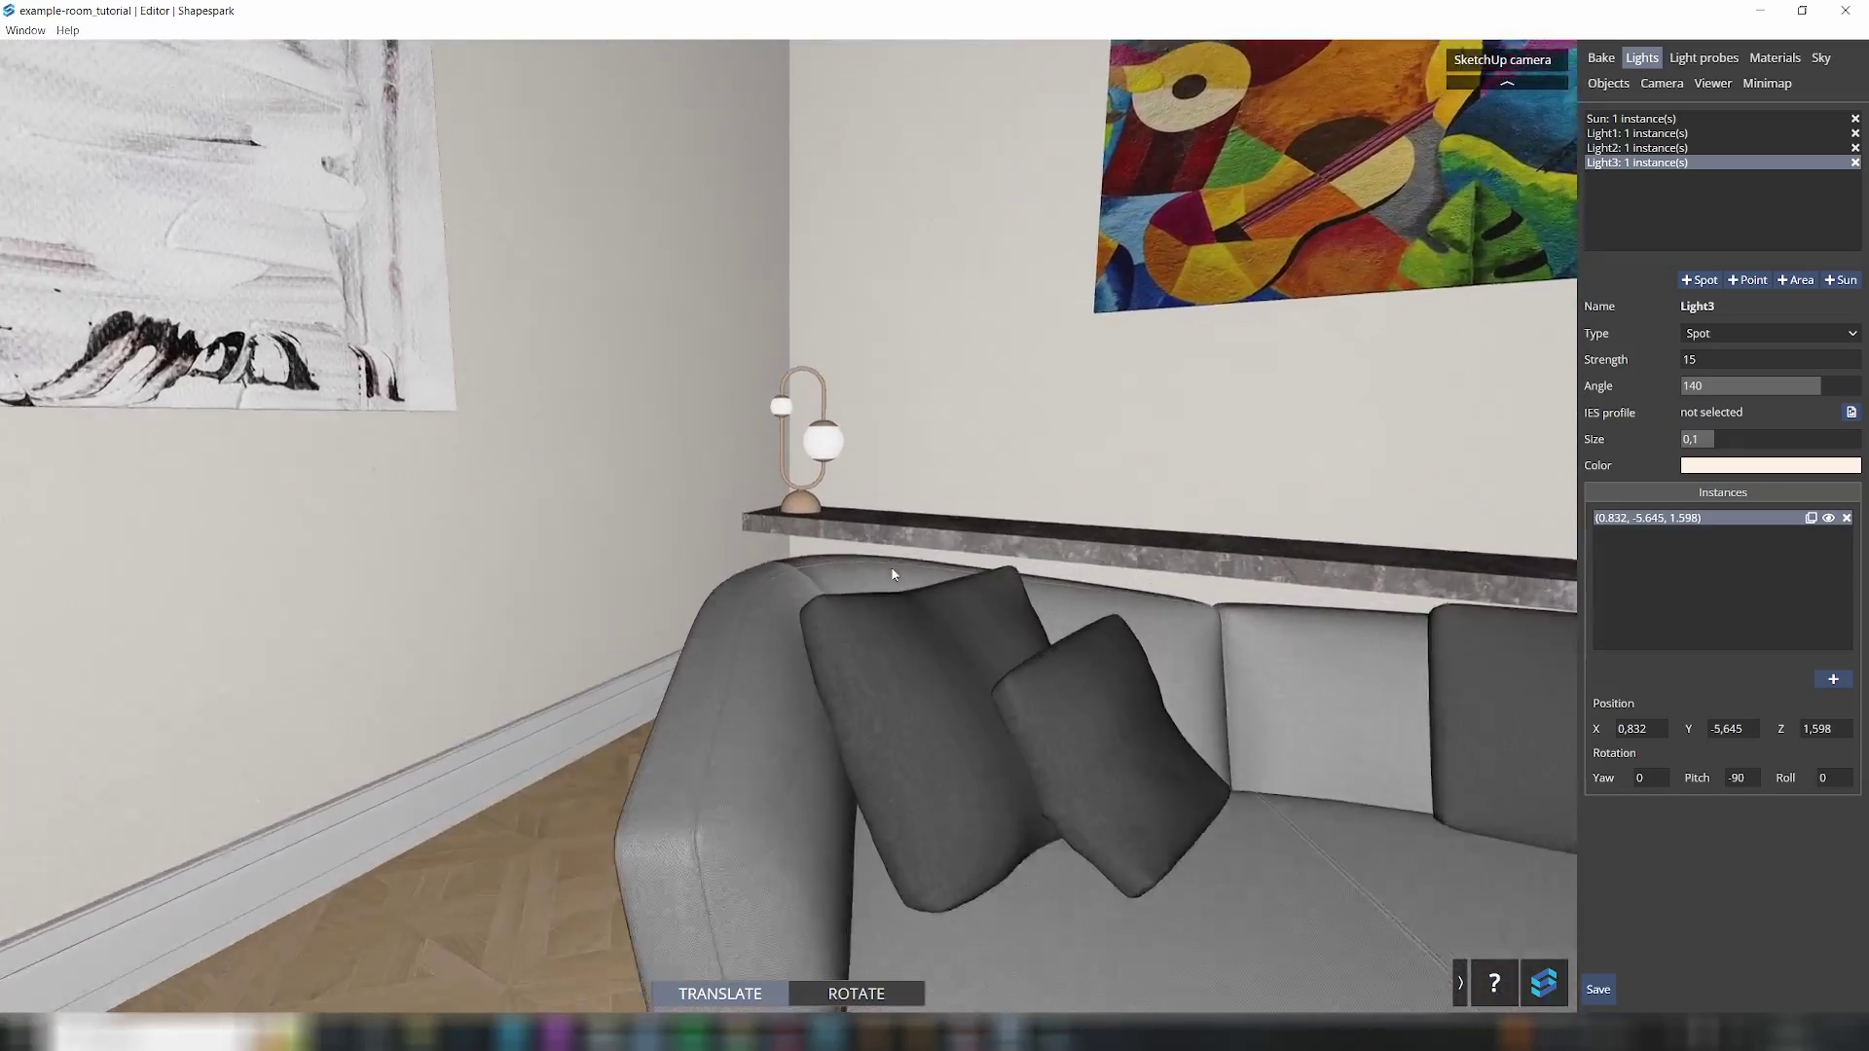
key("Up")
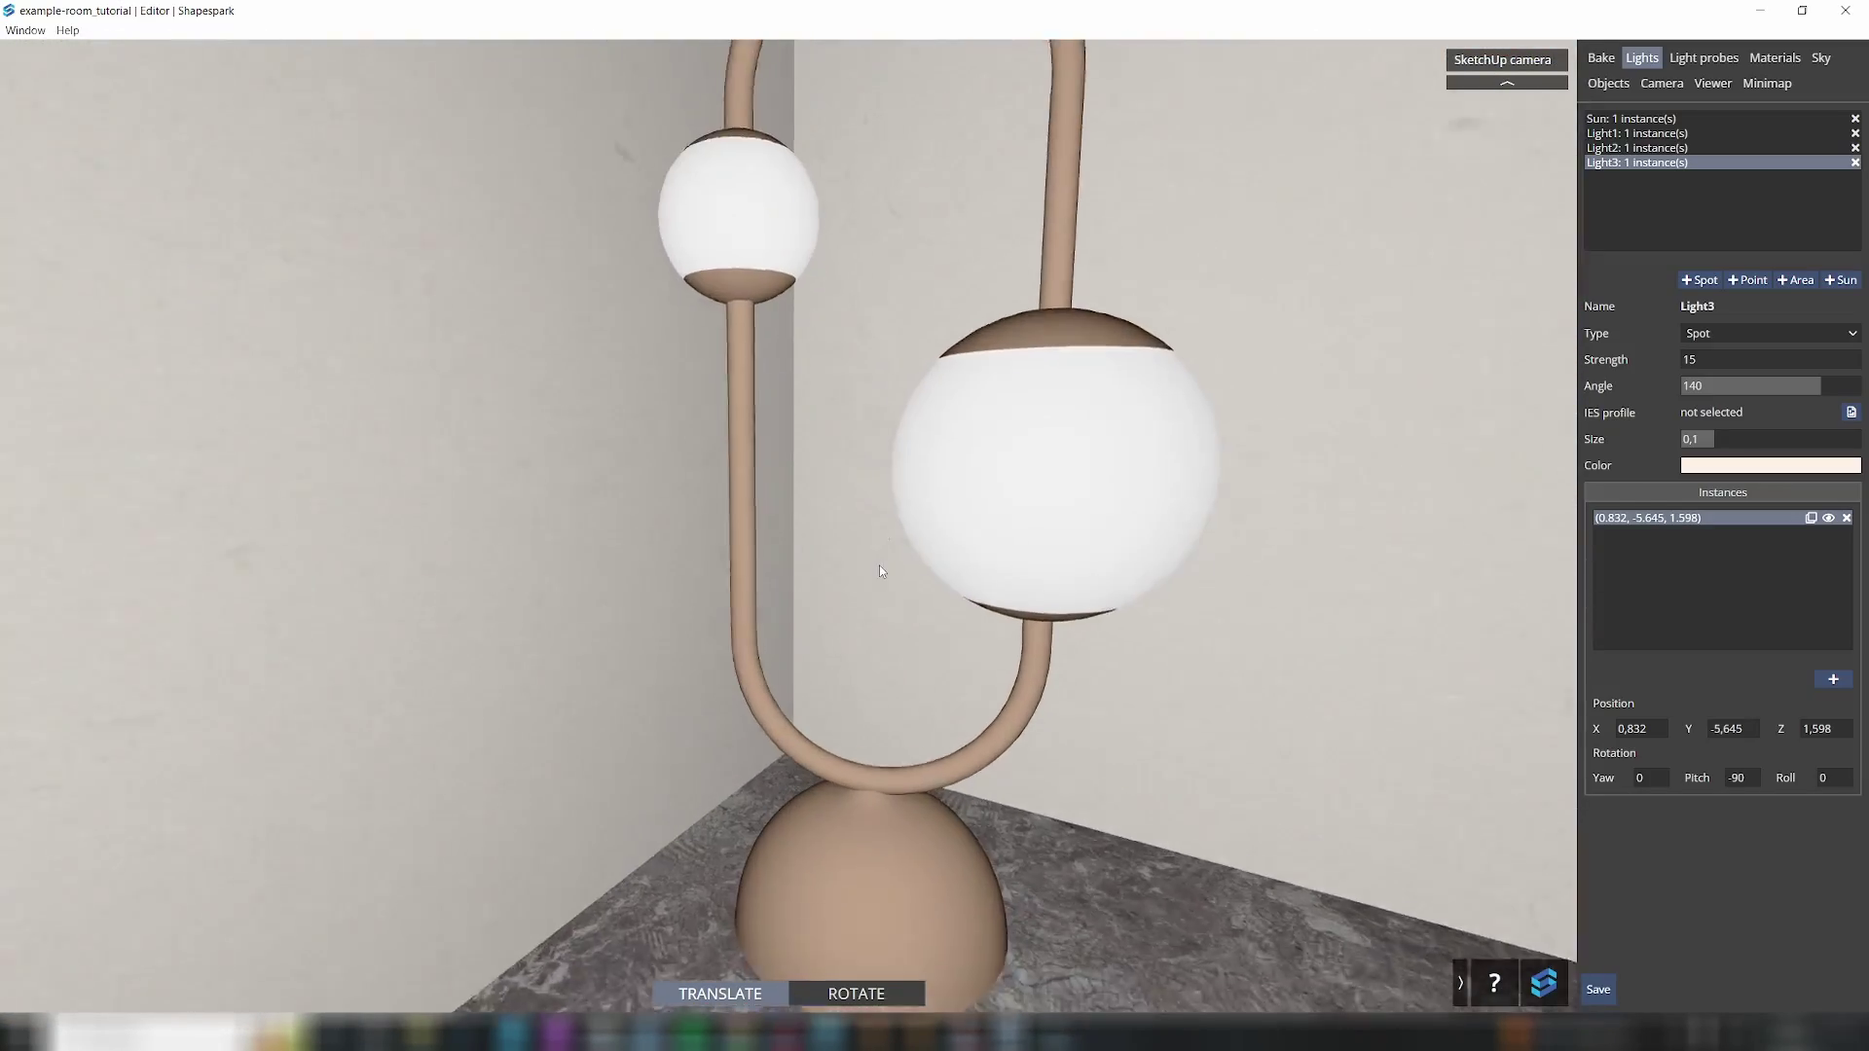
key("Up")
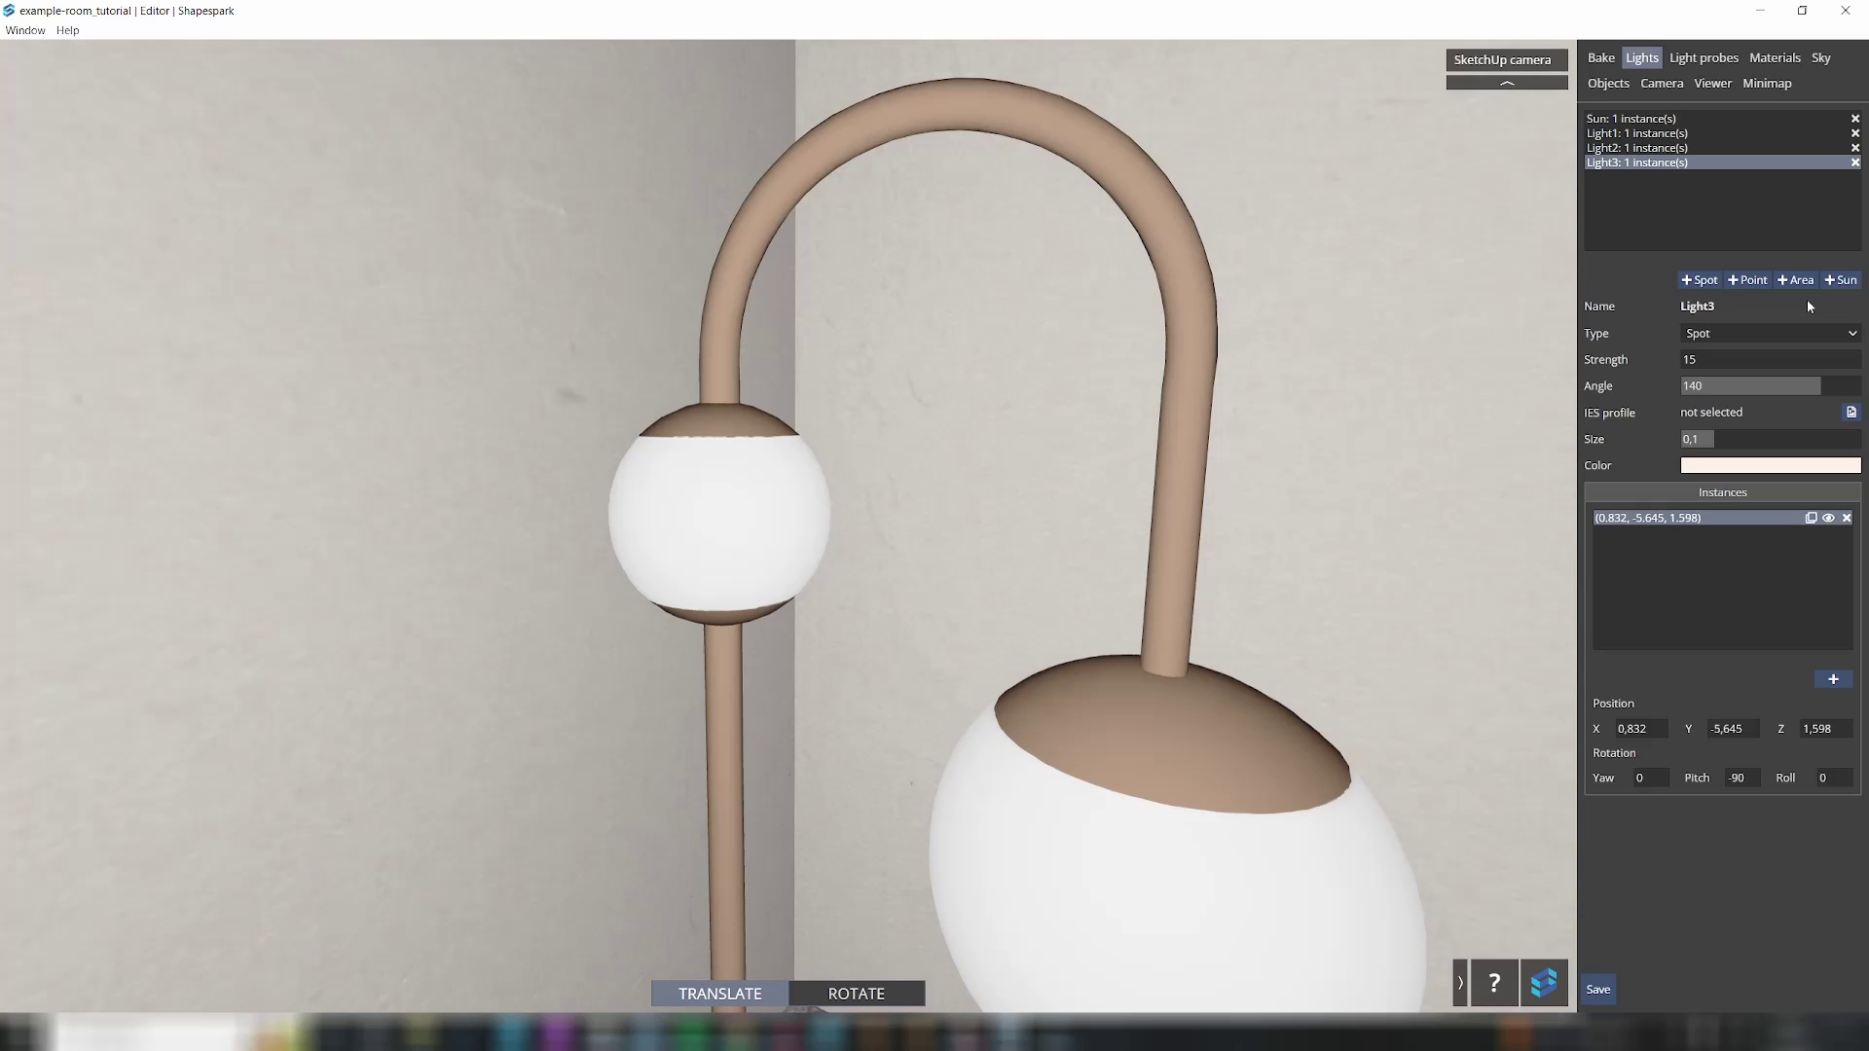
left_click(1748, 281)
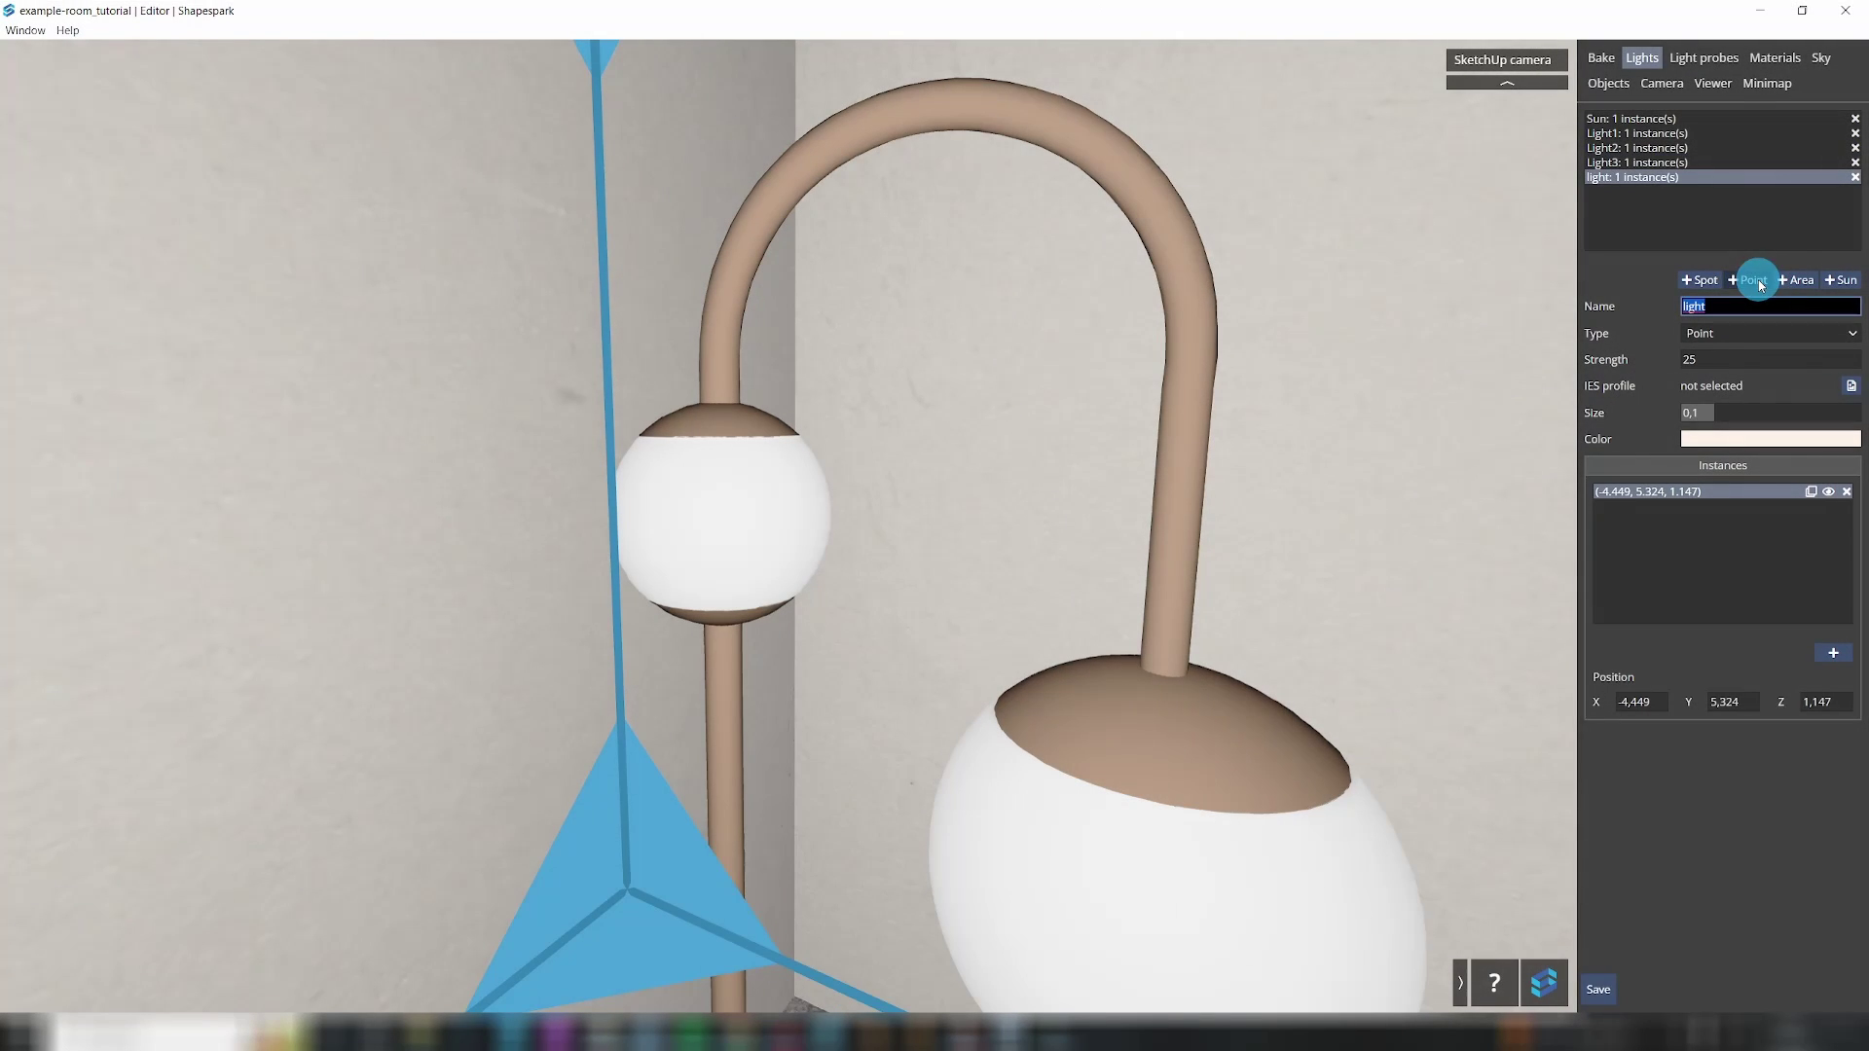
key("Return")
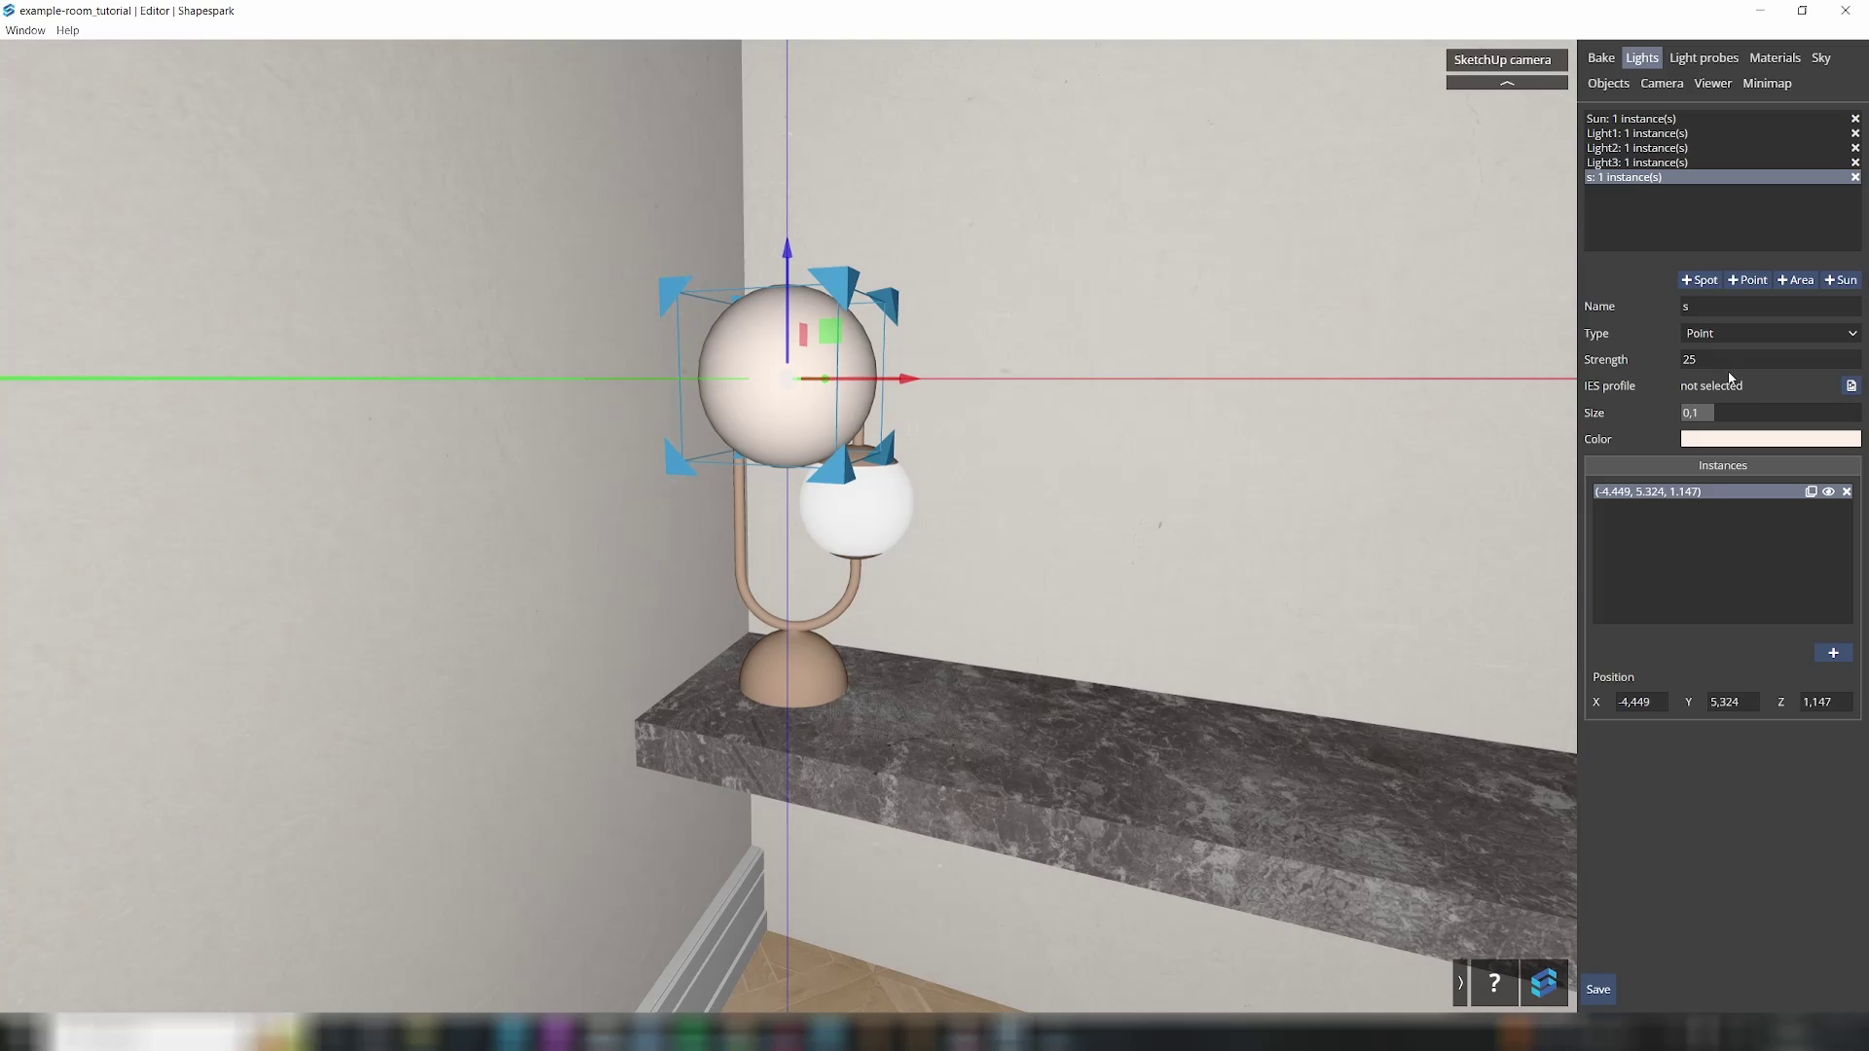
Step: Set the point light's size to 0.02 and move it beside the lamp's large globe, at about (-4.529, 5.584, 1.022)
left_click_drag(1756, 413, 1729, 413)
left_click_drag(954, 406, 558, 521)
key("d")
left_click_drag(1066, 229, 1244, 214)
left_click_drag(1158, 148, 1161, 250)
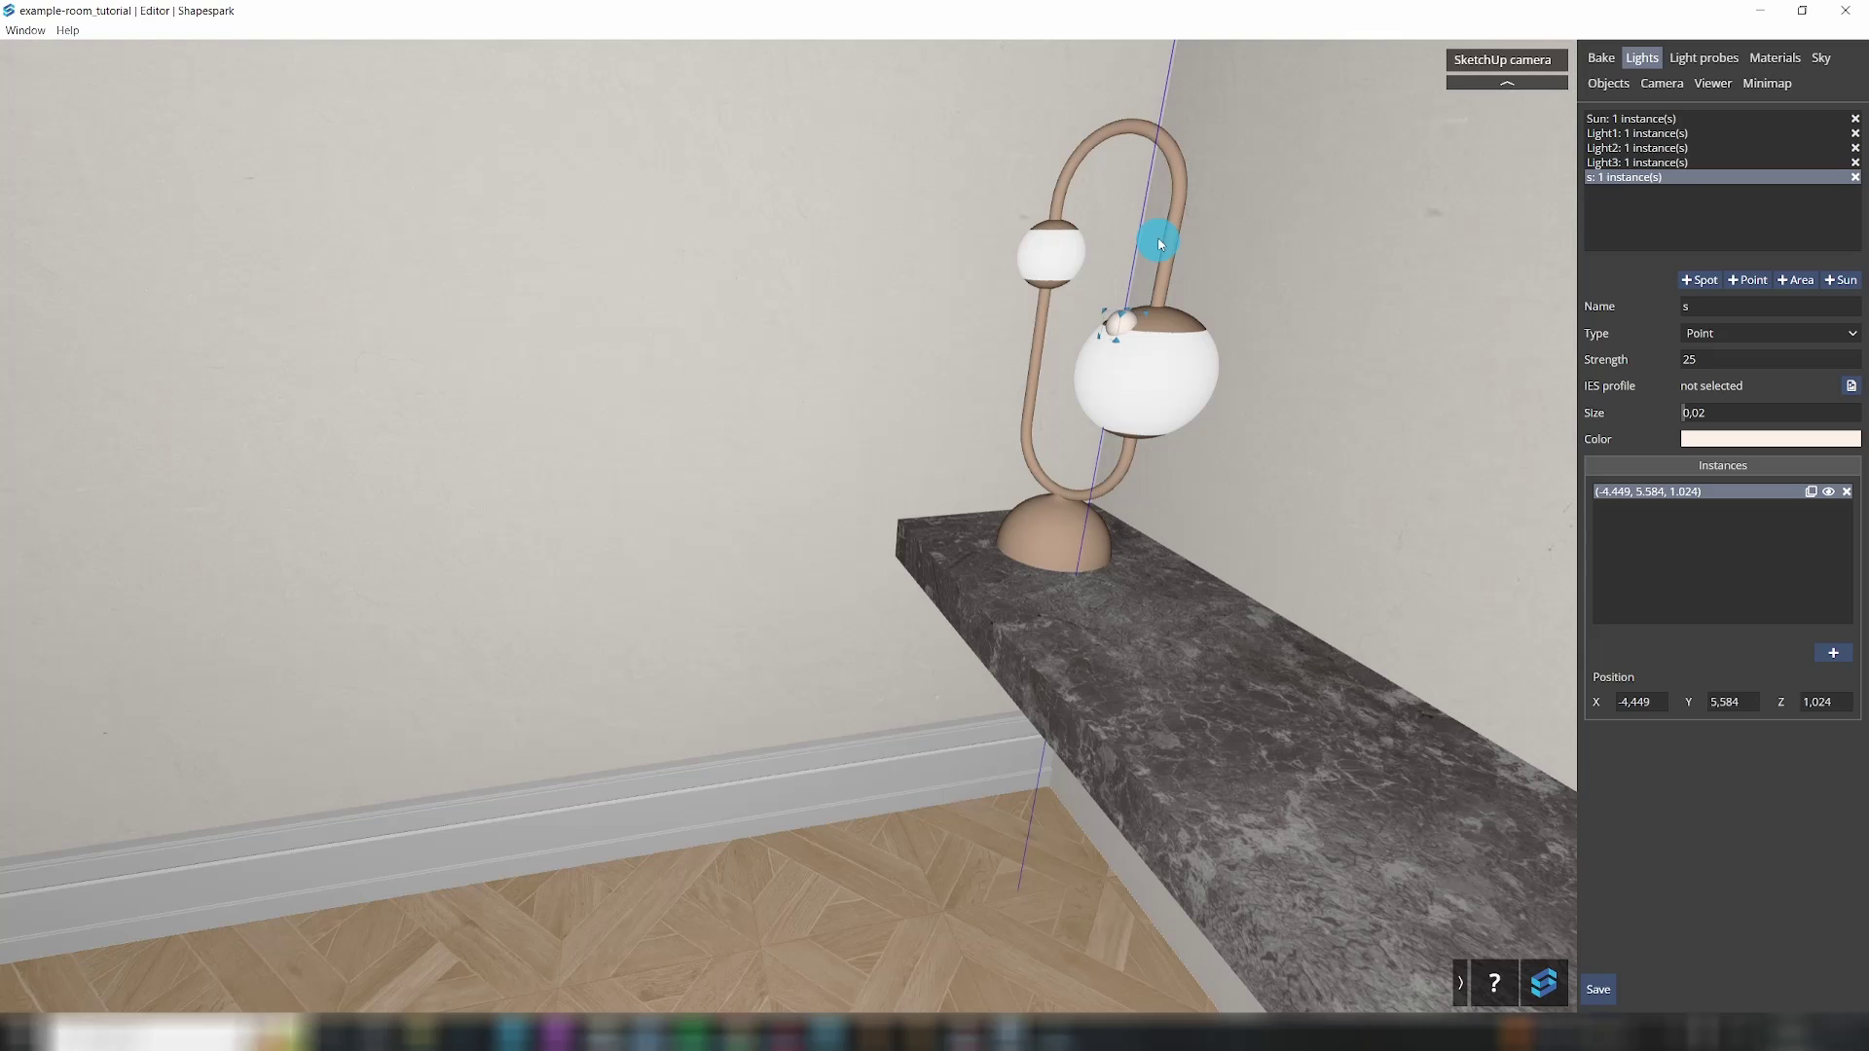
left_click_drag(1213, 350, 1172, 319)
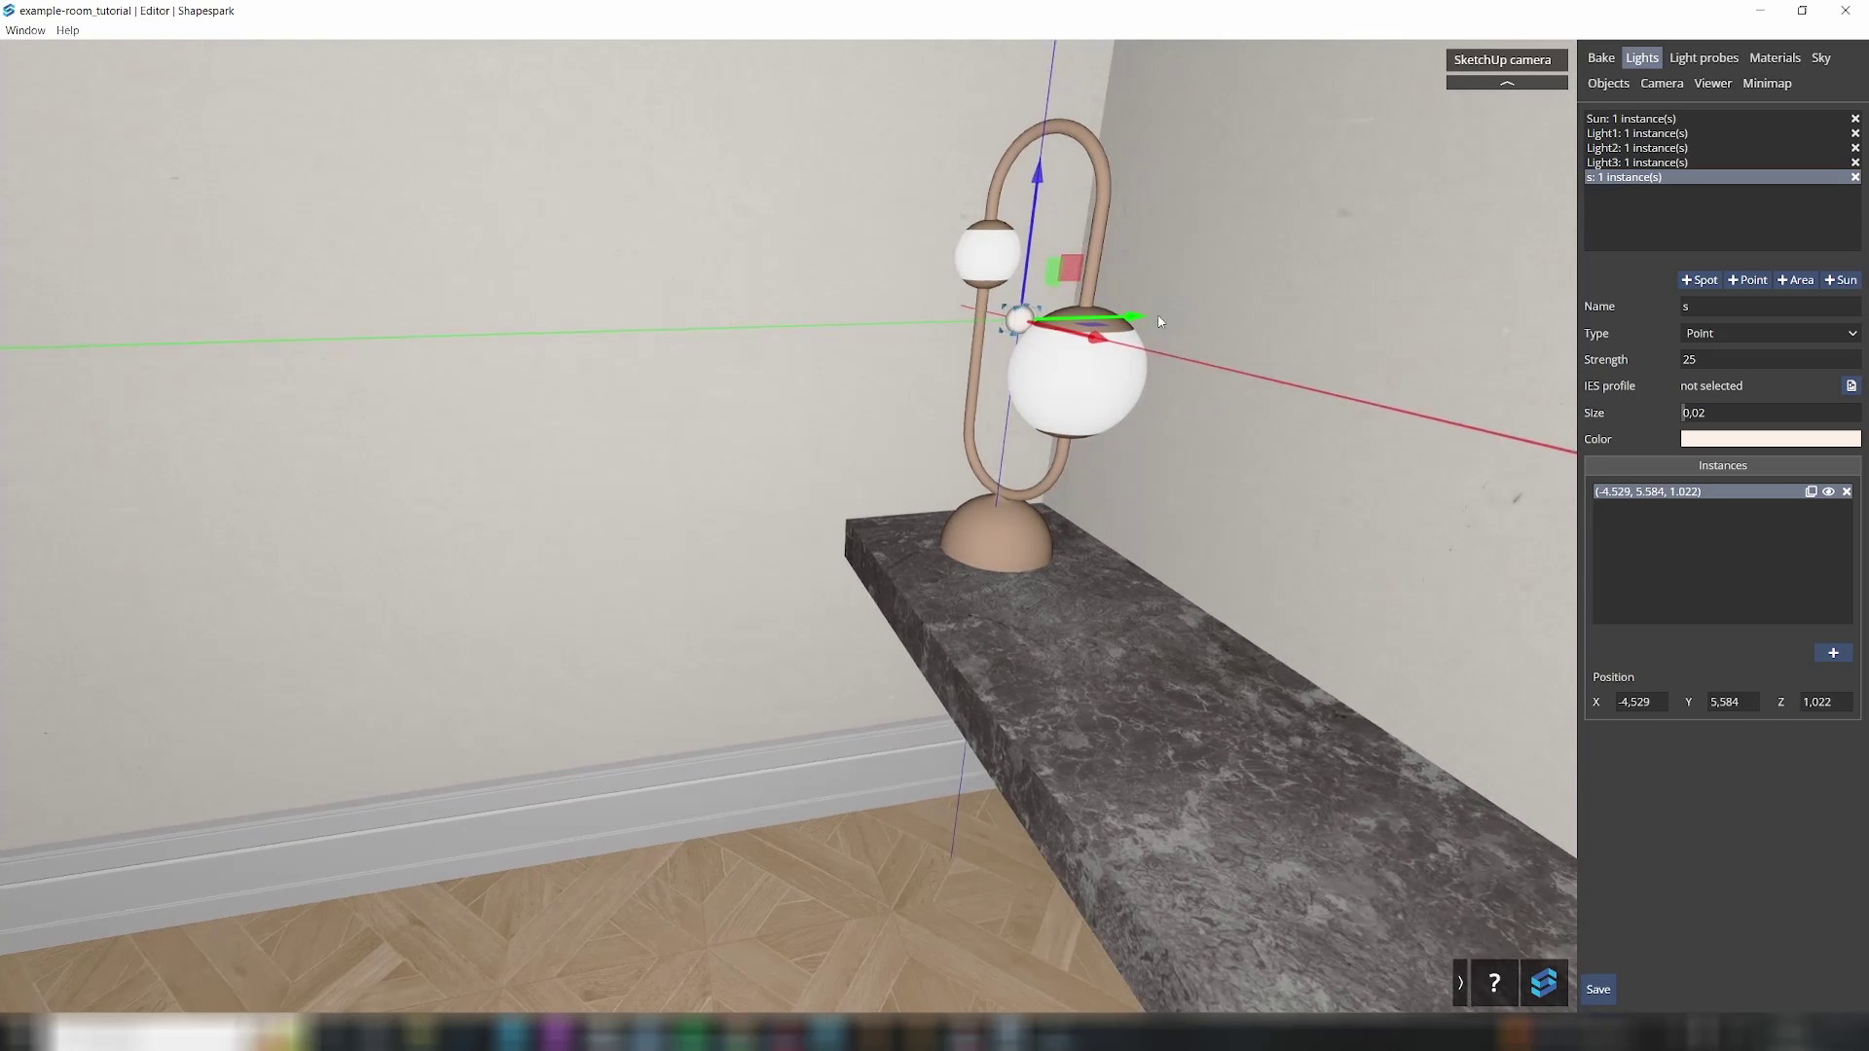
Step: Fine-tune the point light's position between the lamp's two globes, at about X -4.571, Y 5.654
scroll(1080, 312, "up", 4)
middle_click_drag(1068, 309, 1023, 650)
left_click_drag(1024, 661, 1087, 632)
left_click_drag(1077, 720, 1045, 688)
scroll(980, 760, "down", 2)
scroll(981, 759, "down", 3)
left_click_drag(905, 701, 1070, 651)
scroll(1070, 642, "down", 1)
middle_click_drag(1021, 542, 1161, 538)
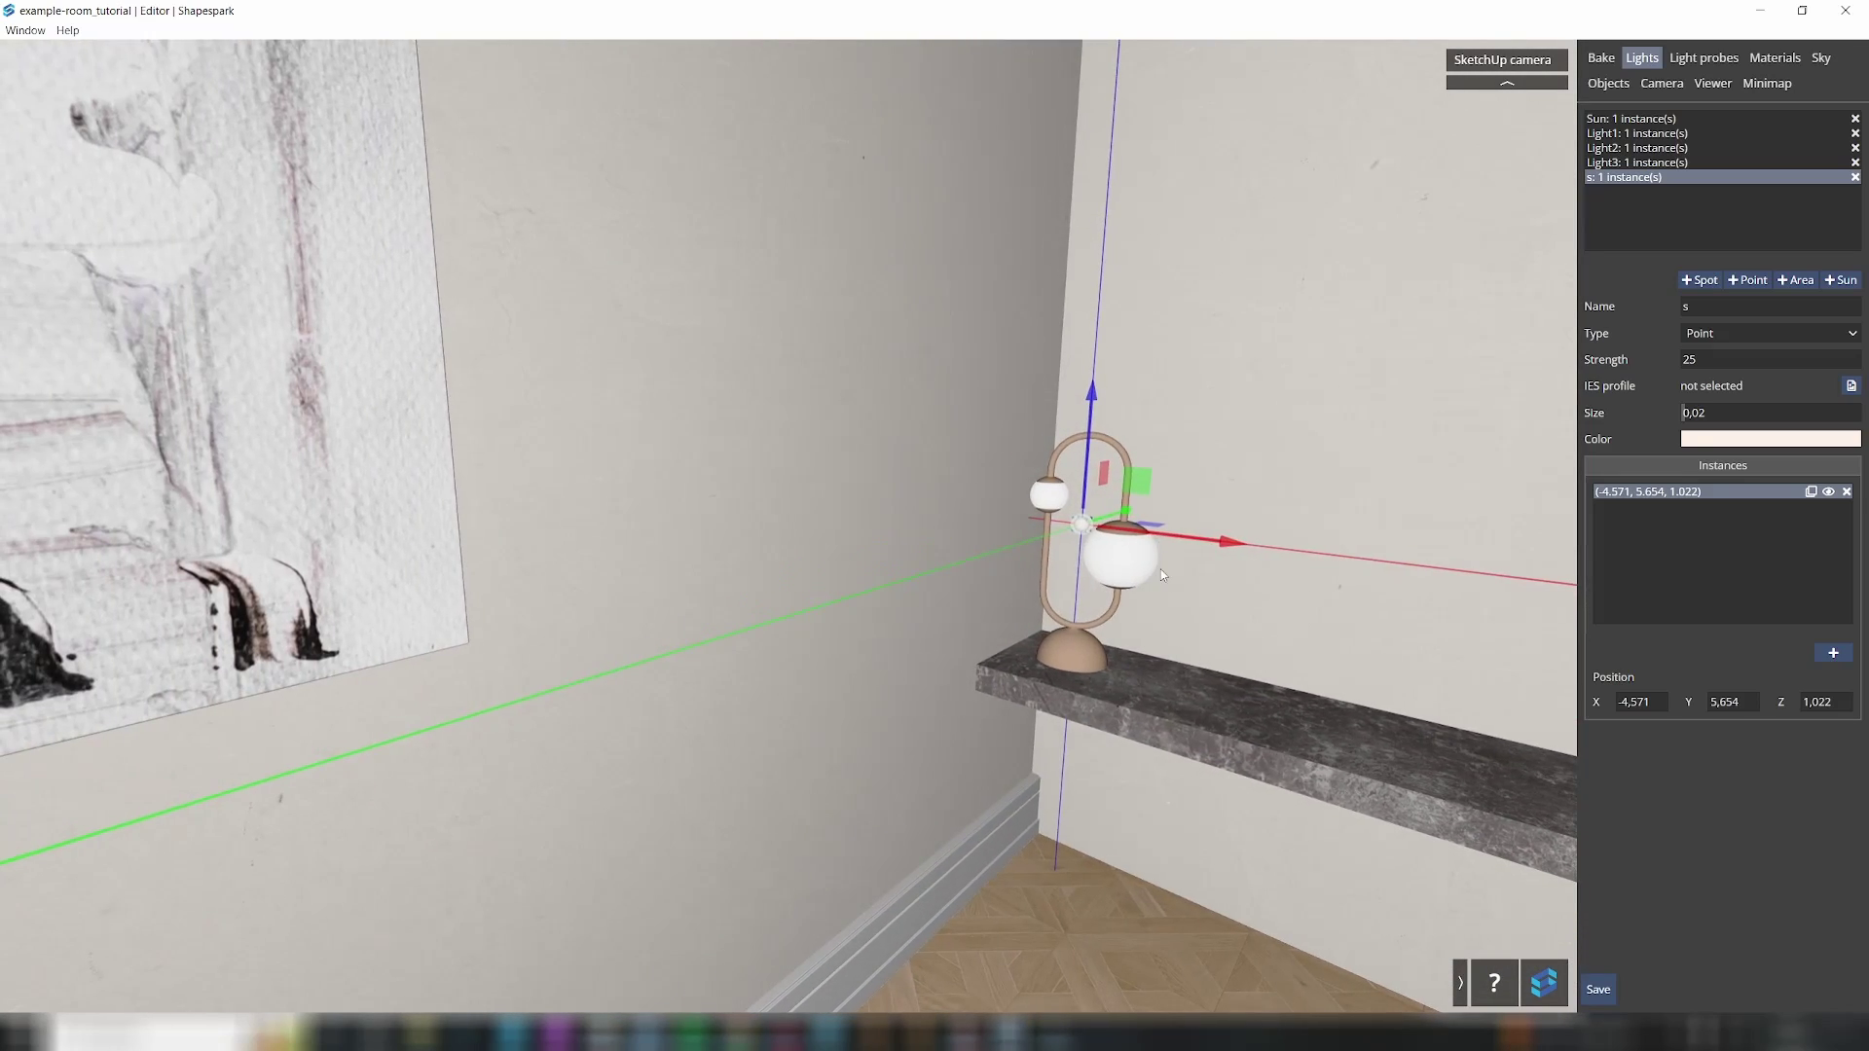
Step: Render a preview of the table lamp corner and close it after viewing
key("p")
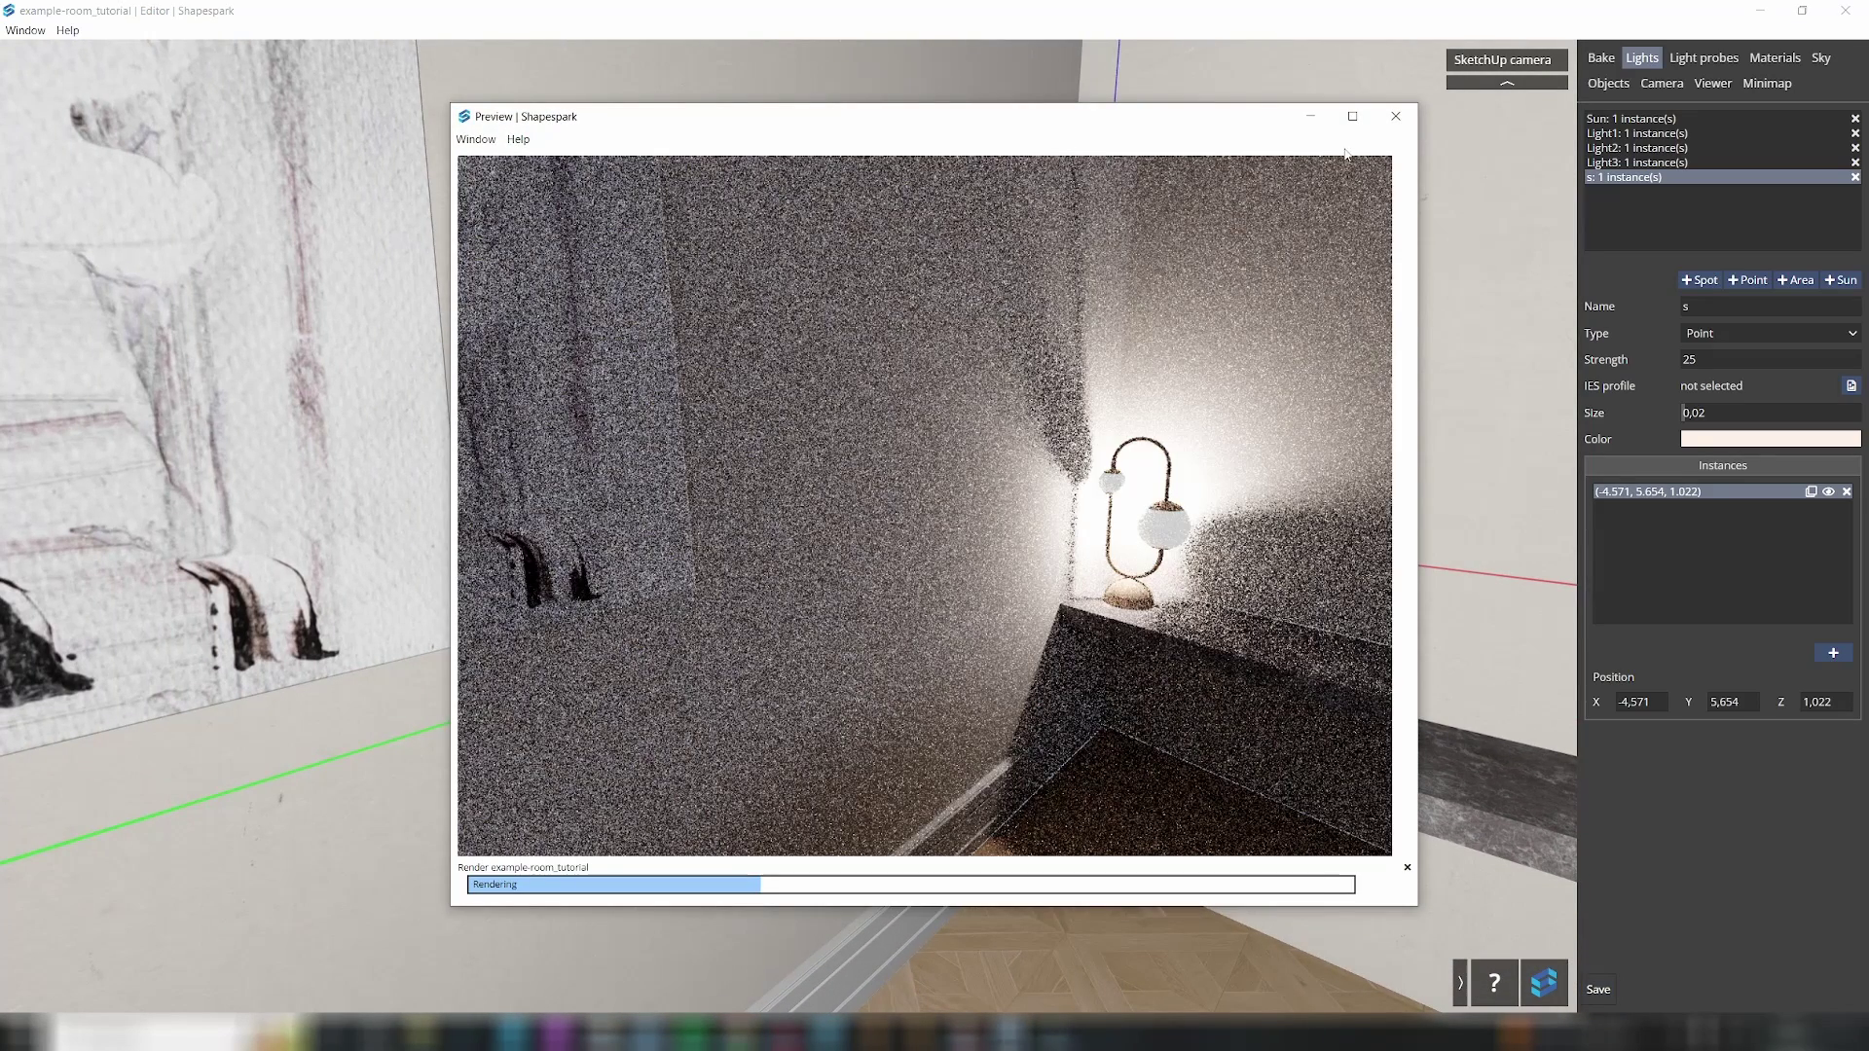
left_click(1396, 116)
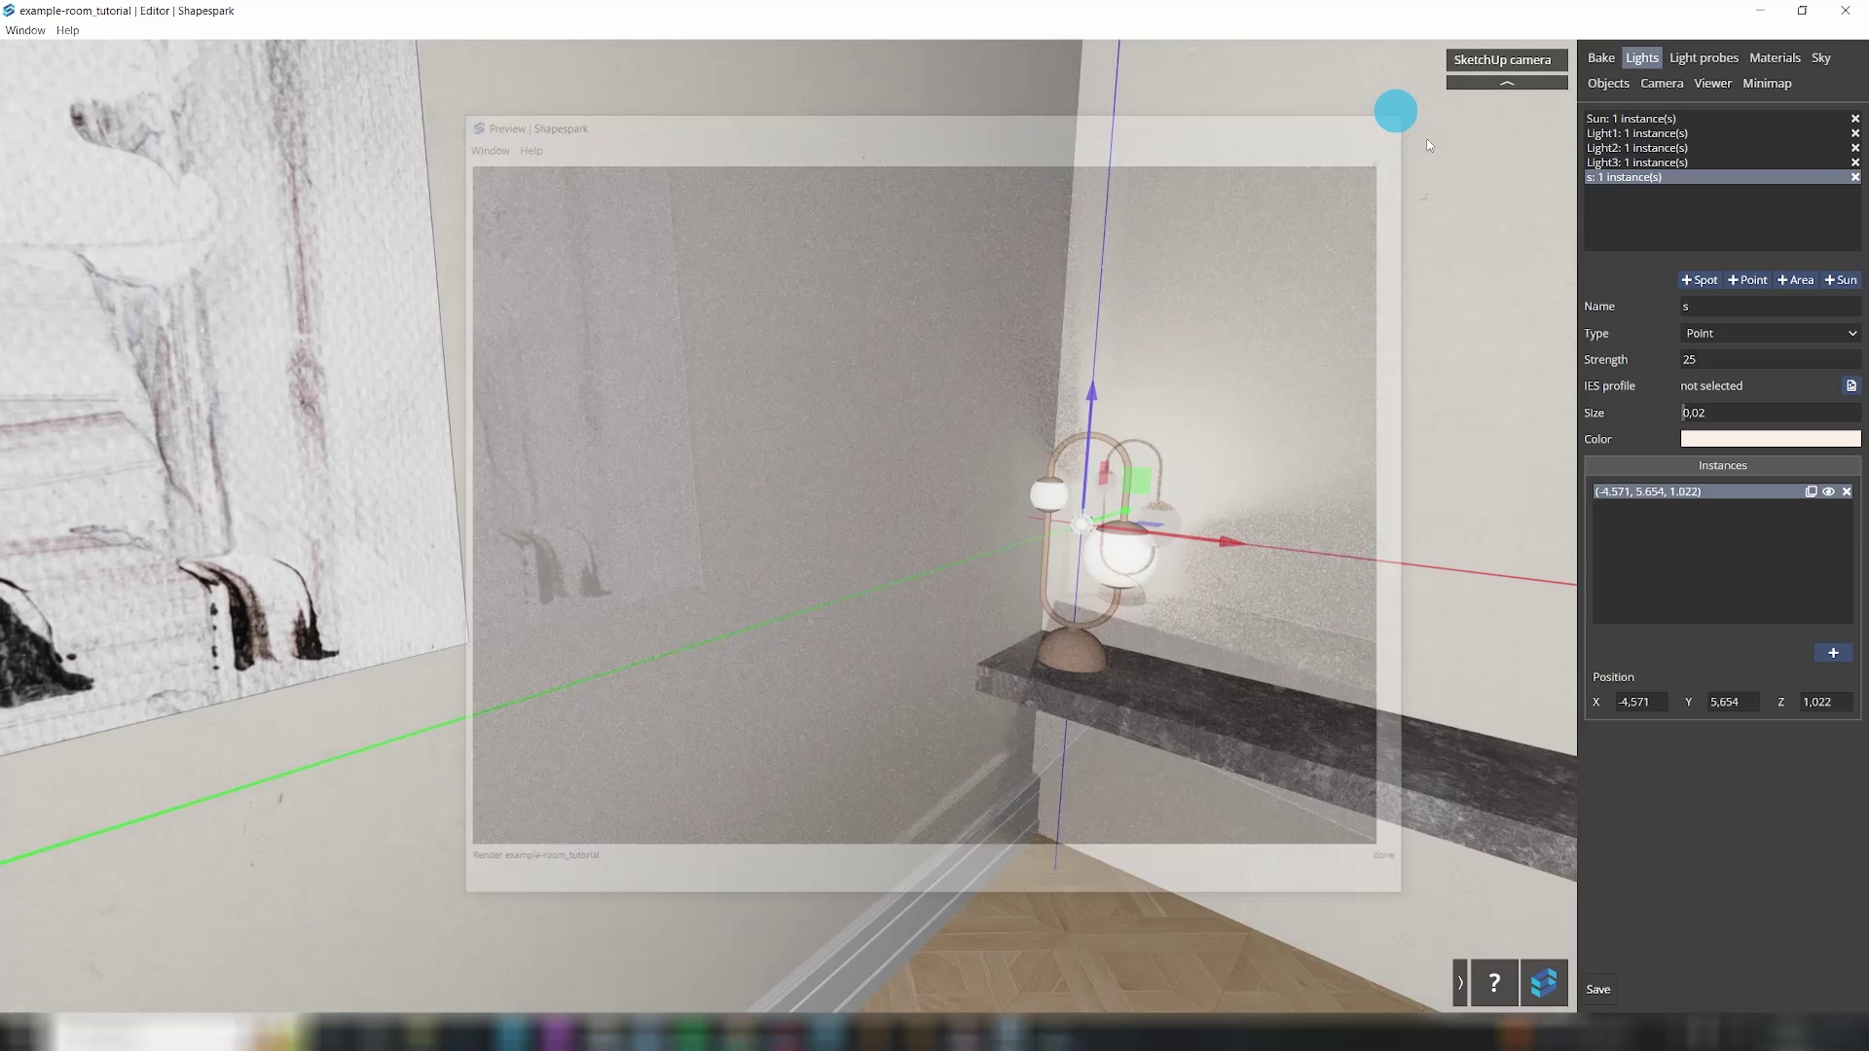
Step: Set the point light's strength to 5, render a preview of the lamp corner, and close it
double_click(1714, 358)
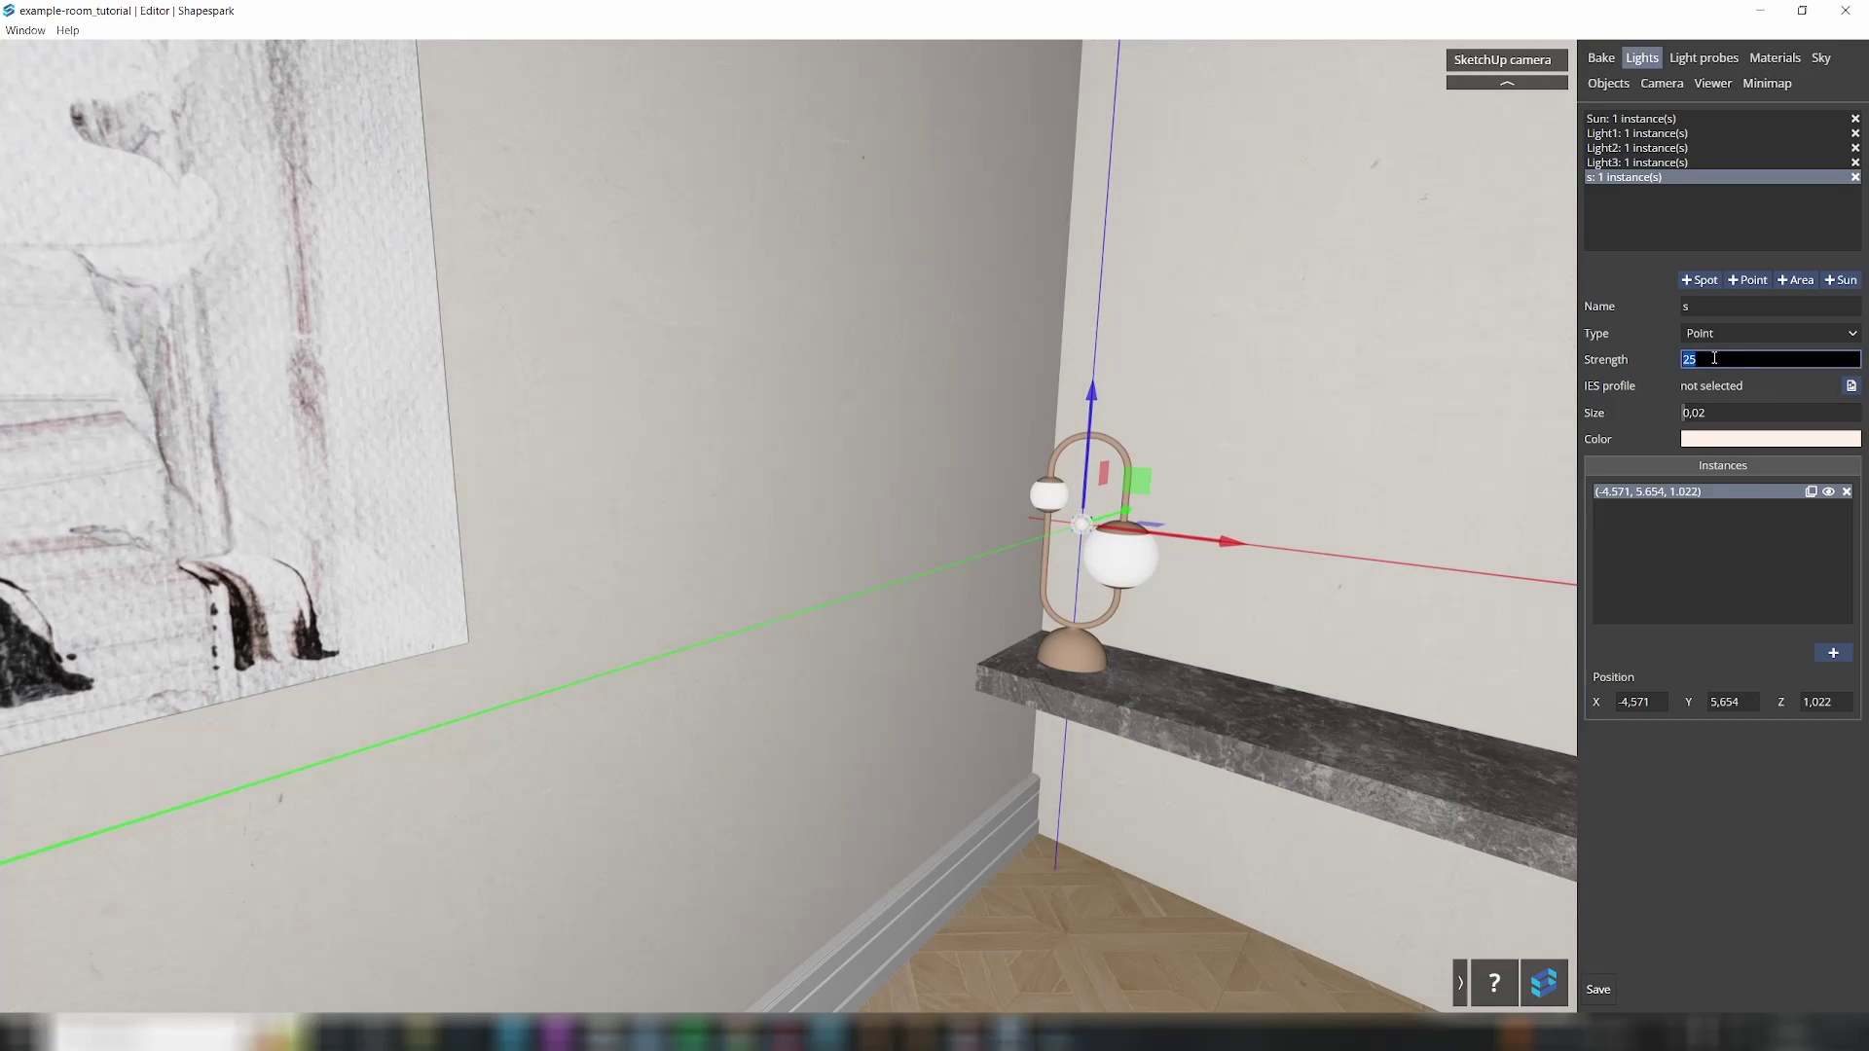
left_click(1230, 403)
key("b")
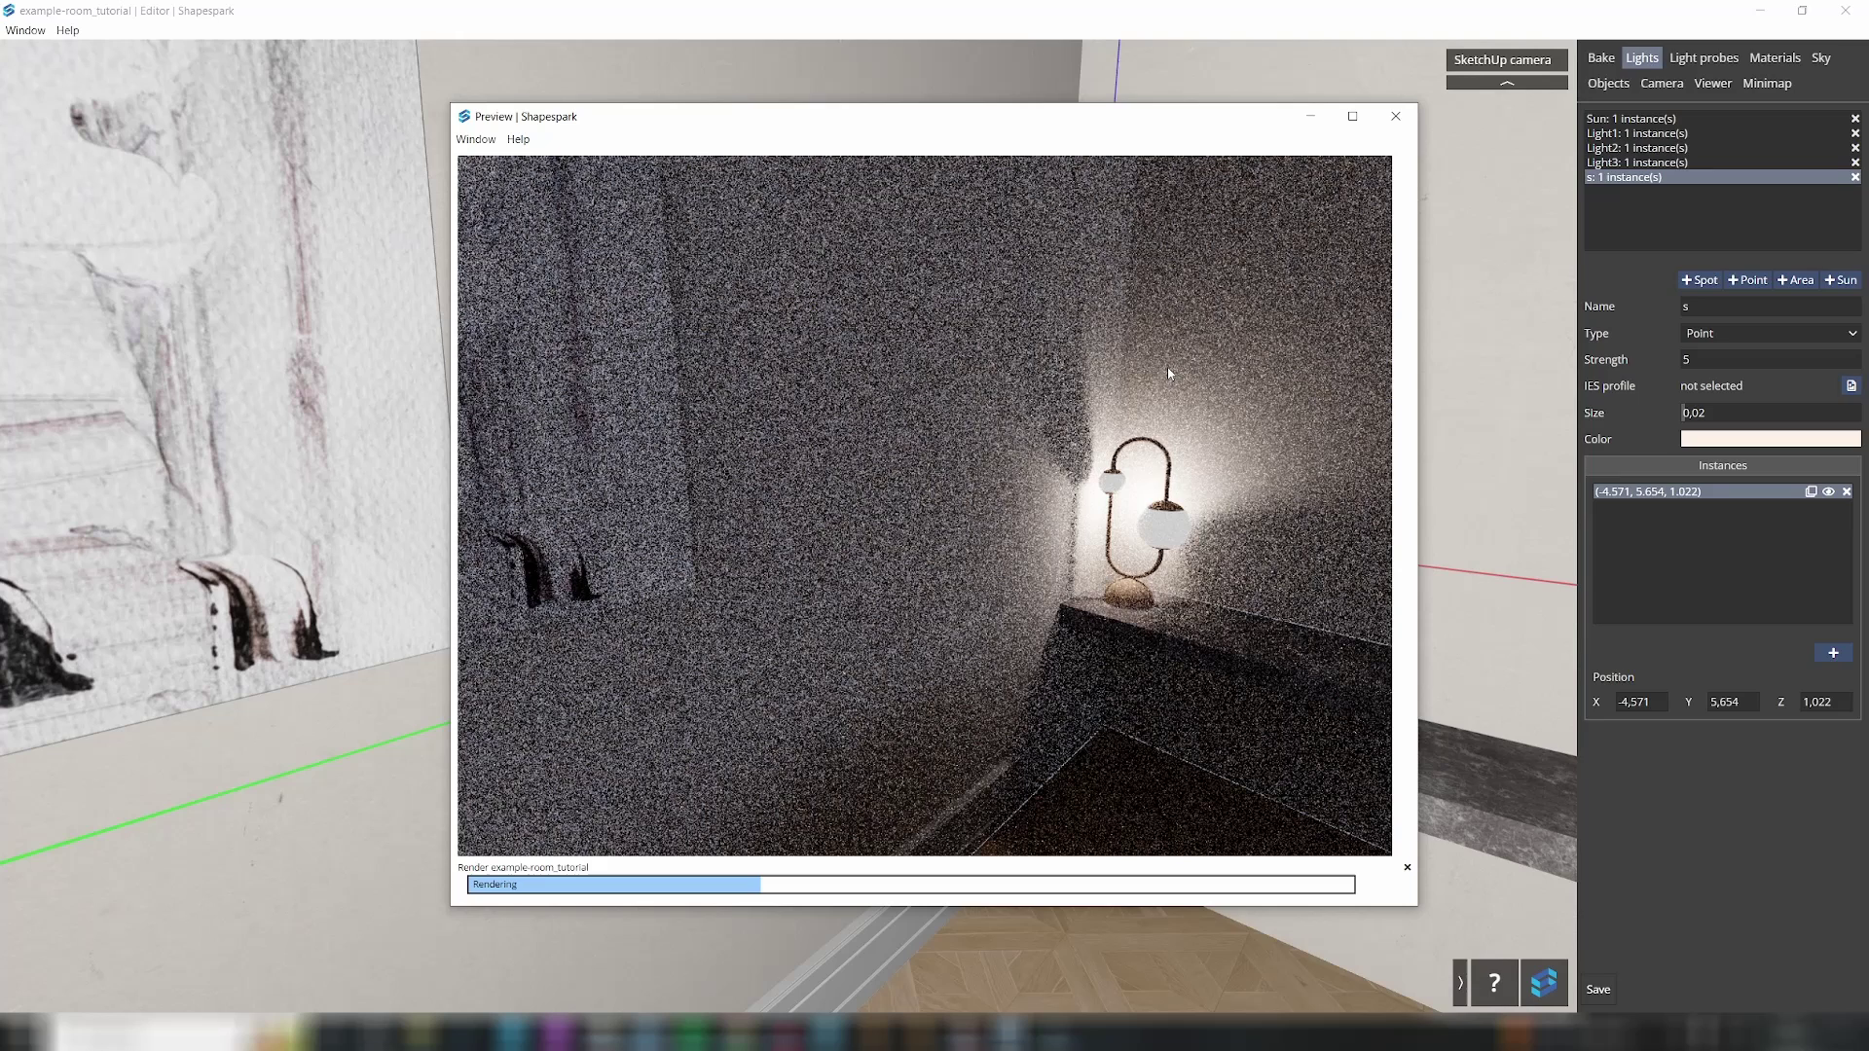
left_click(1396, 115)
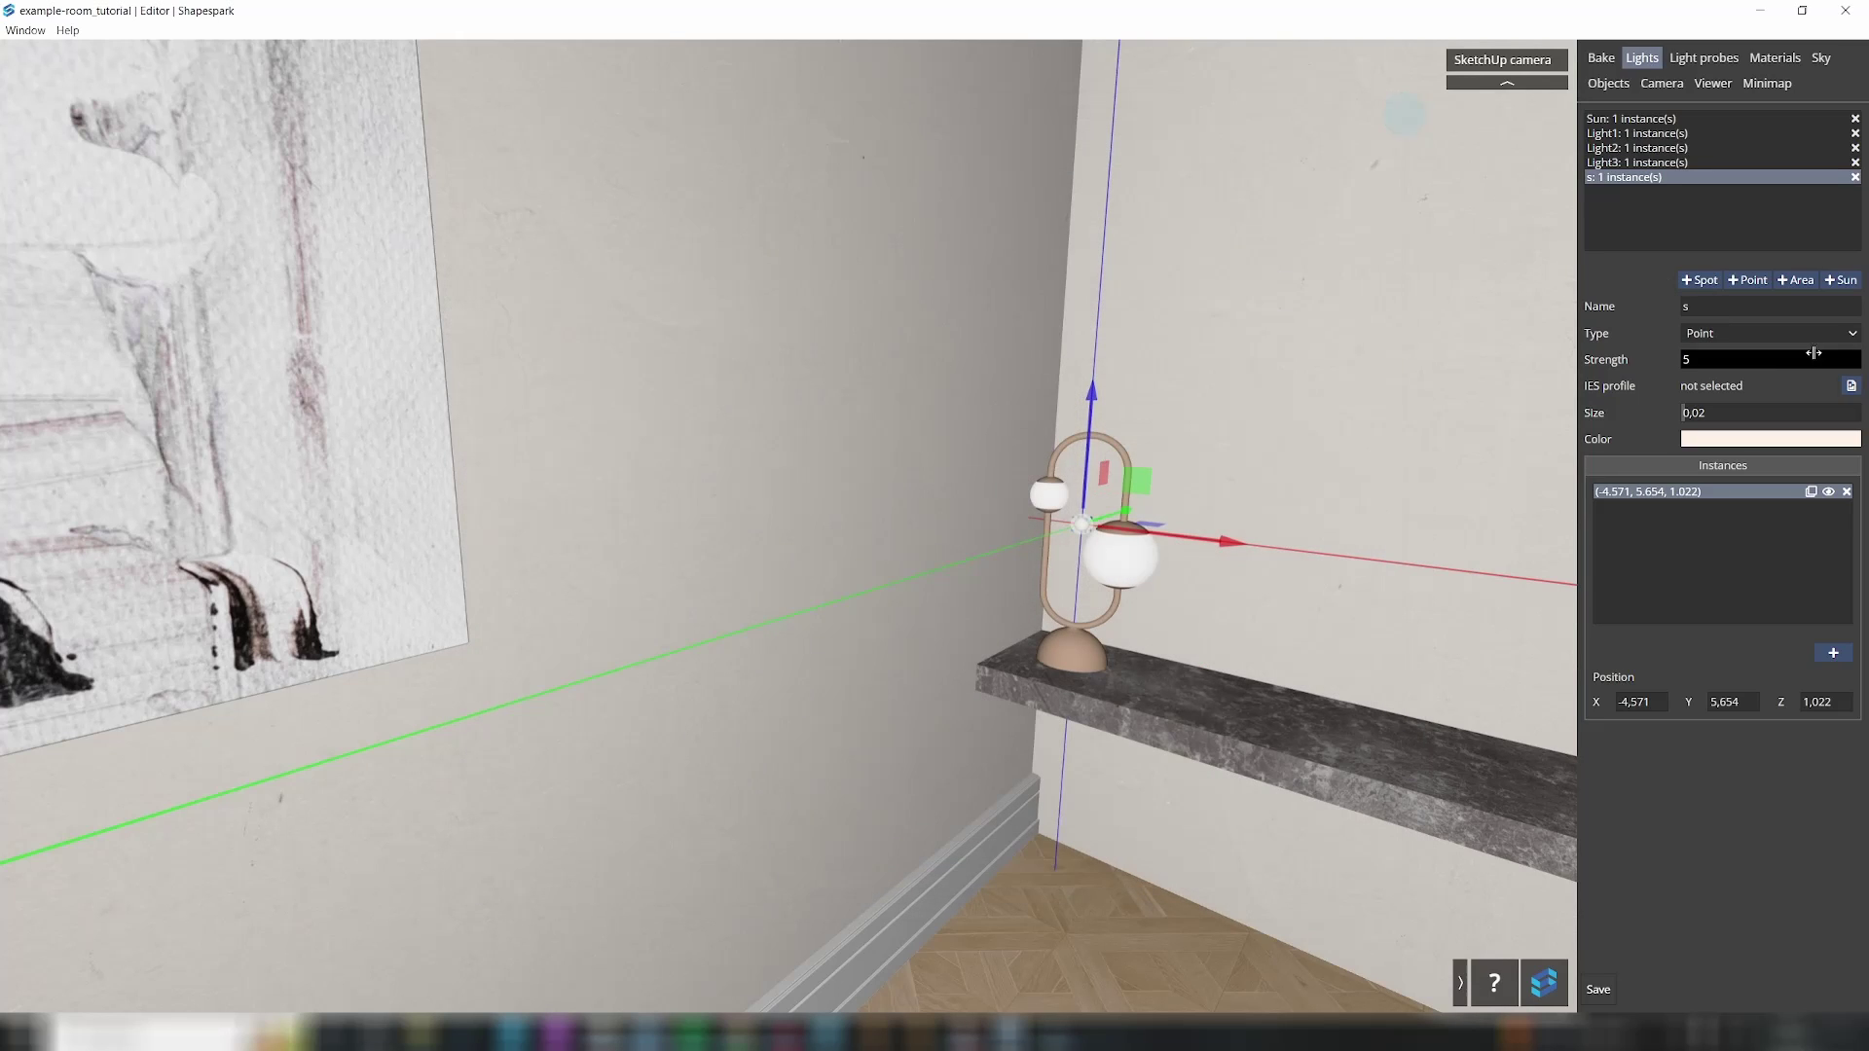
Step: Set the point light's strength to 2, then check the lamp corner in another preview render and close it
left_click(1736, 356)
type("2")
key("Return")
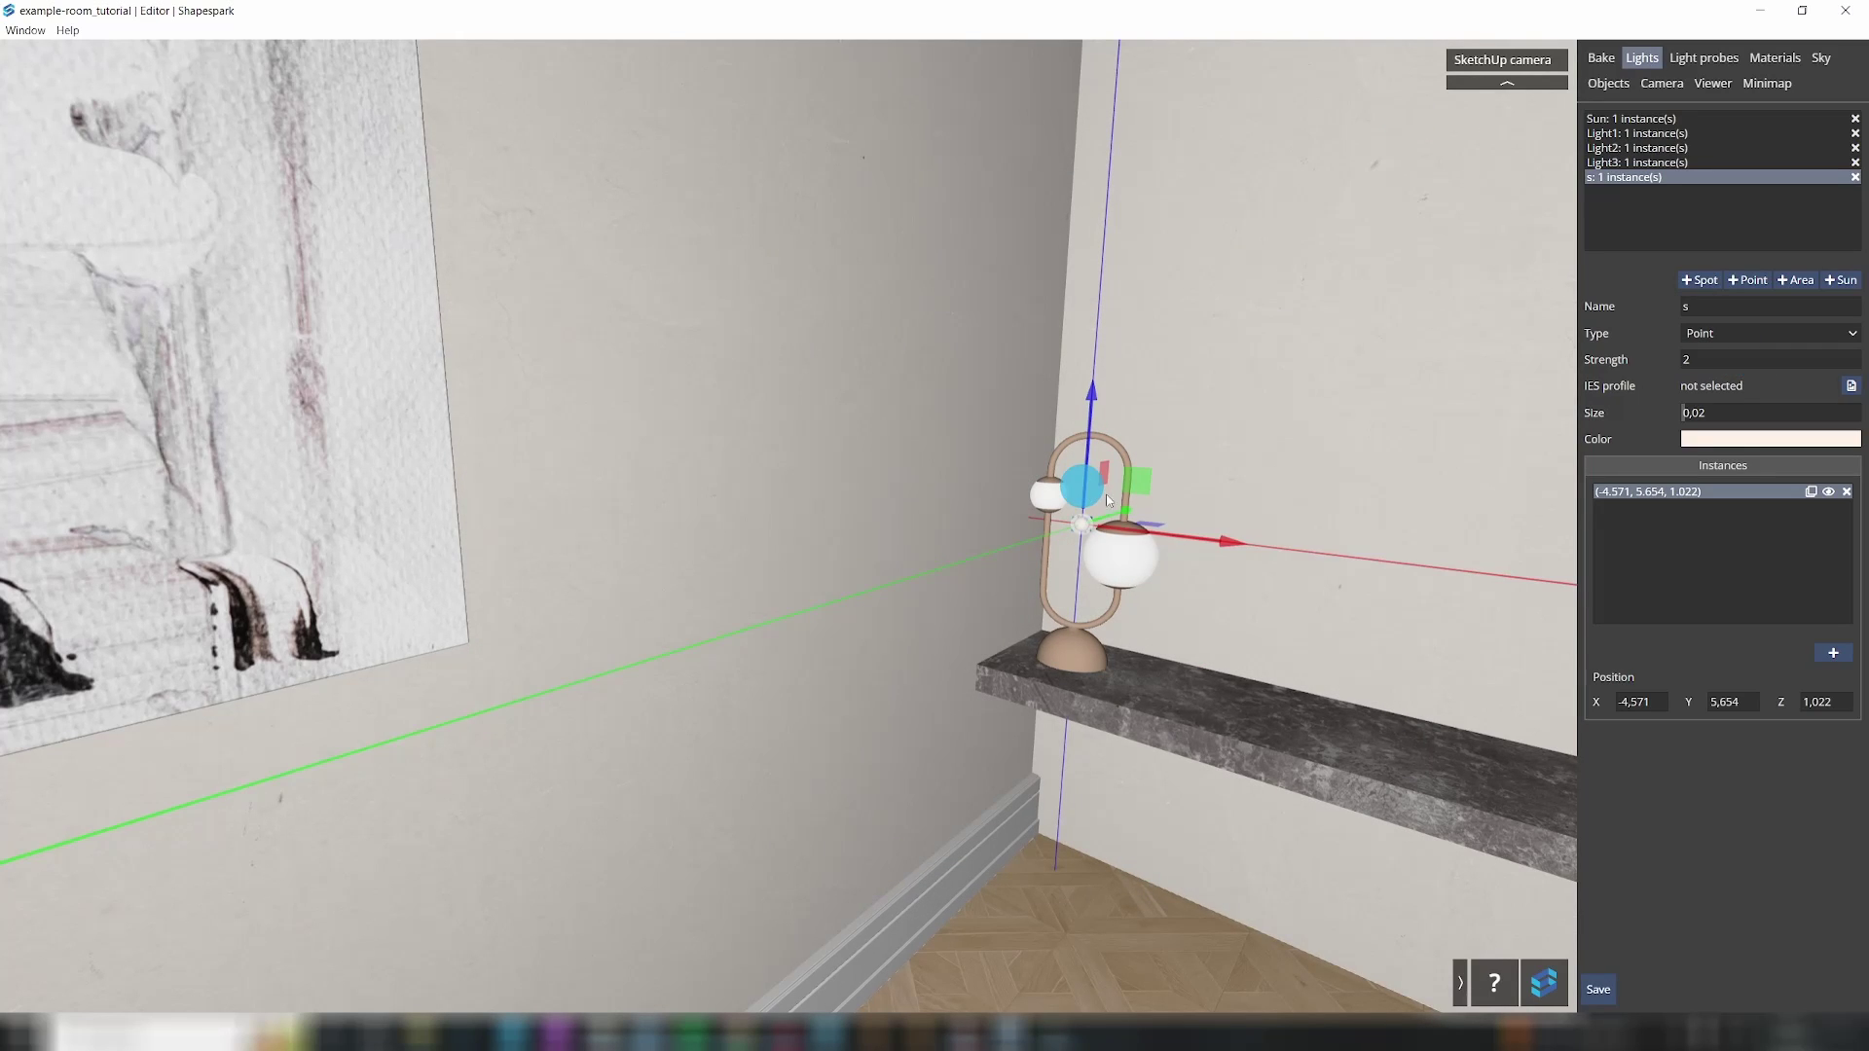
key("ctrl+s")
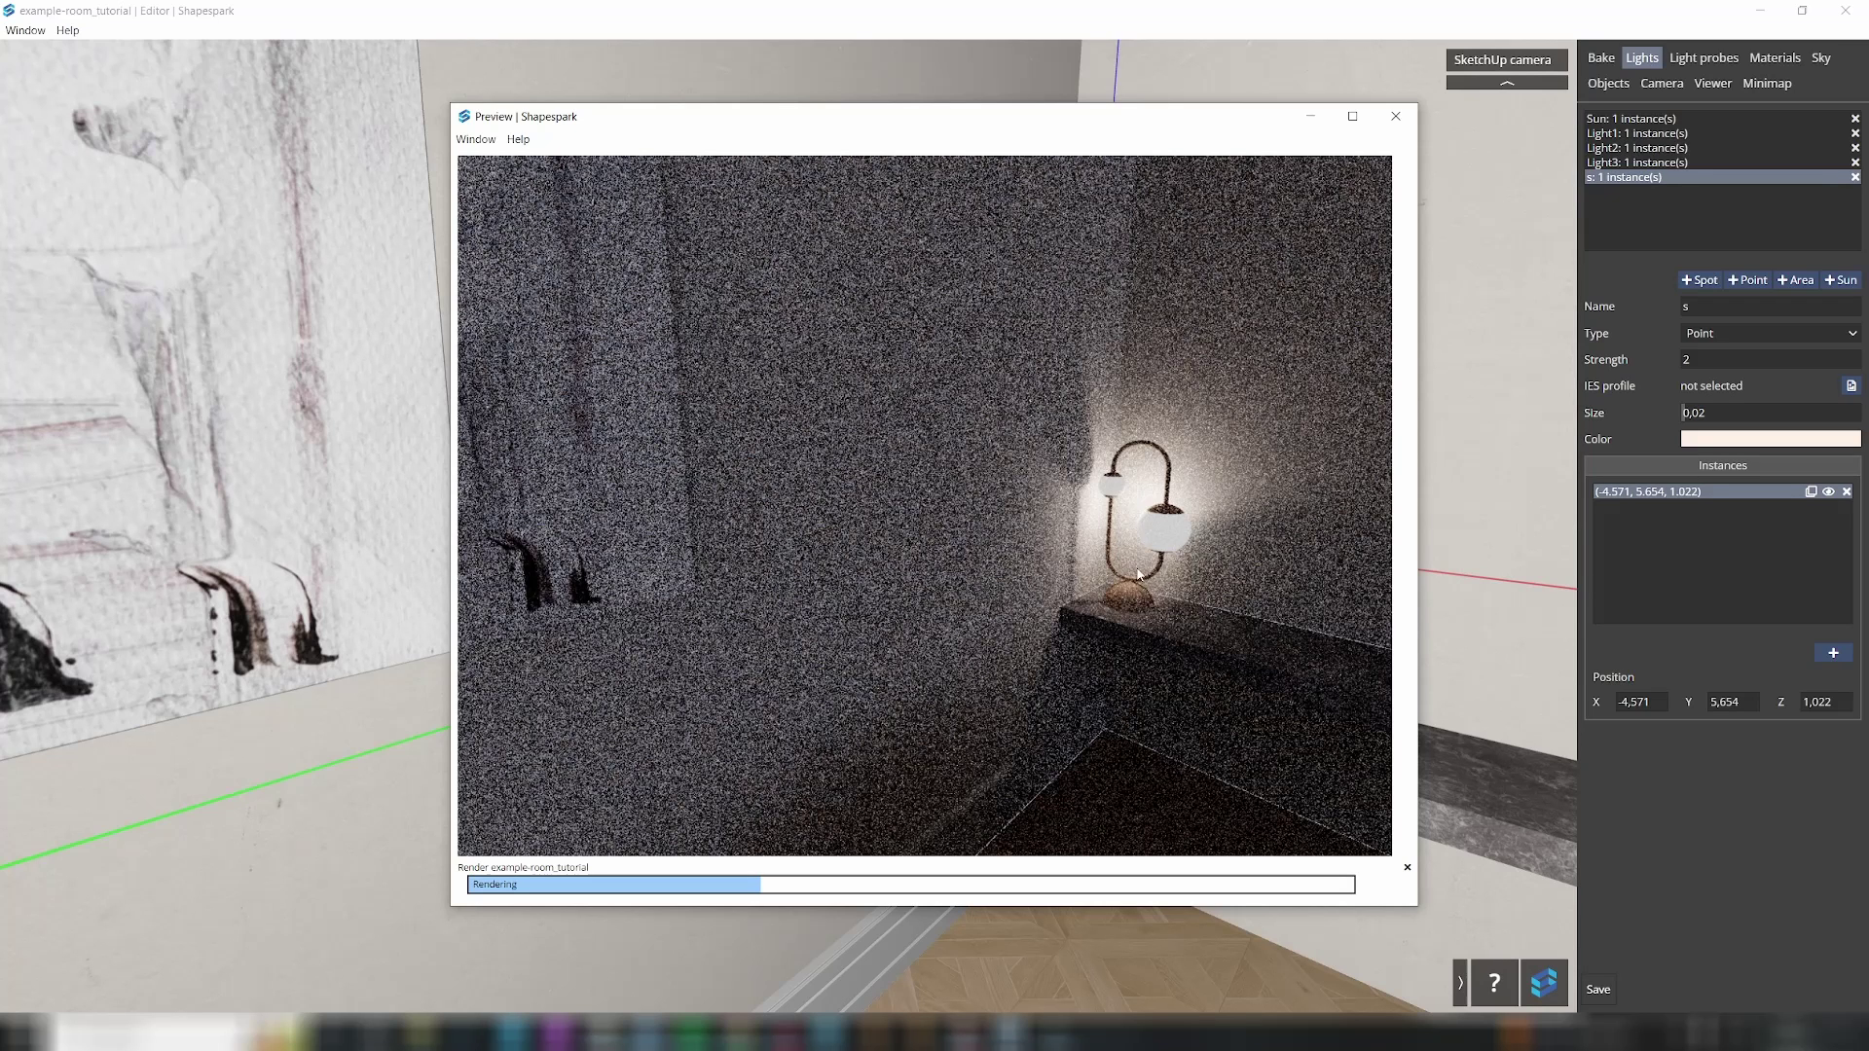
left_click(1224, 562)
left_click(1410, 115)
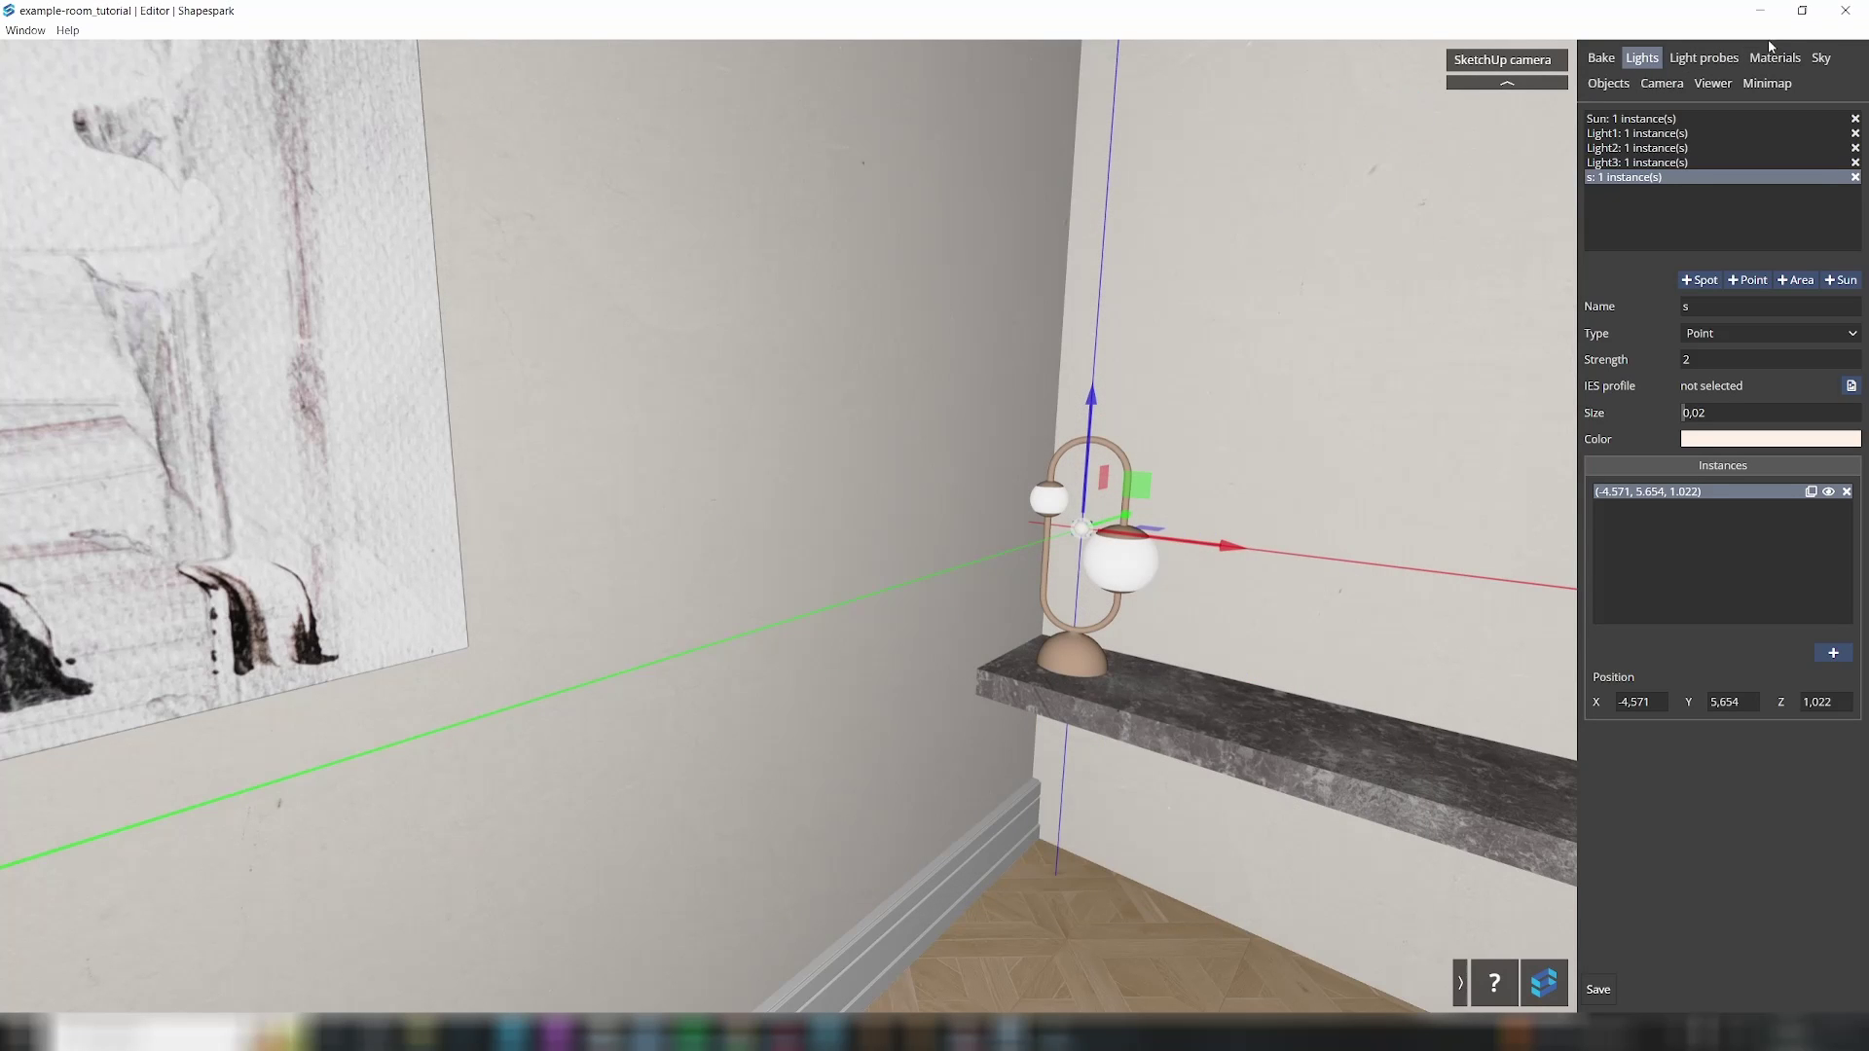
Step: Make the table lamp's White Ball material emissive with strength 4 and check it in a preview render
left_click(1774, 58)
left_click(1120, 563)
left_click(1693, 600)
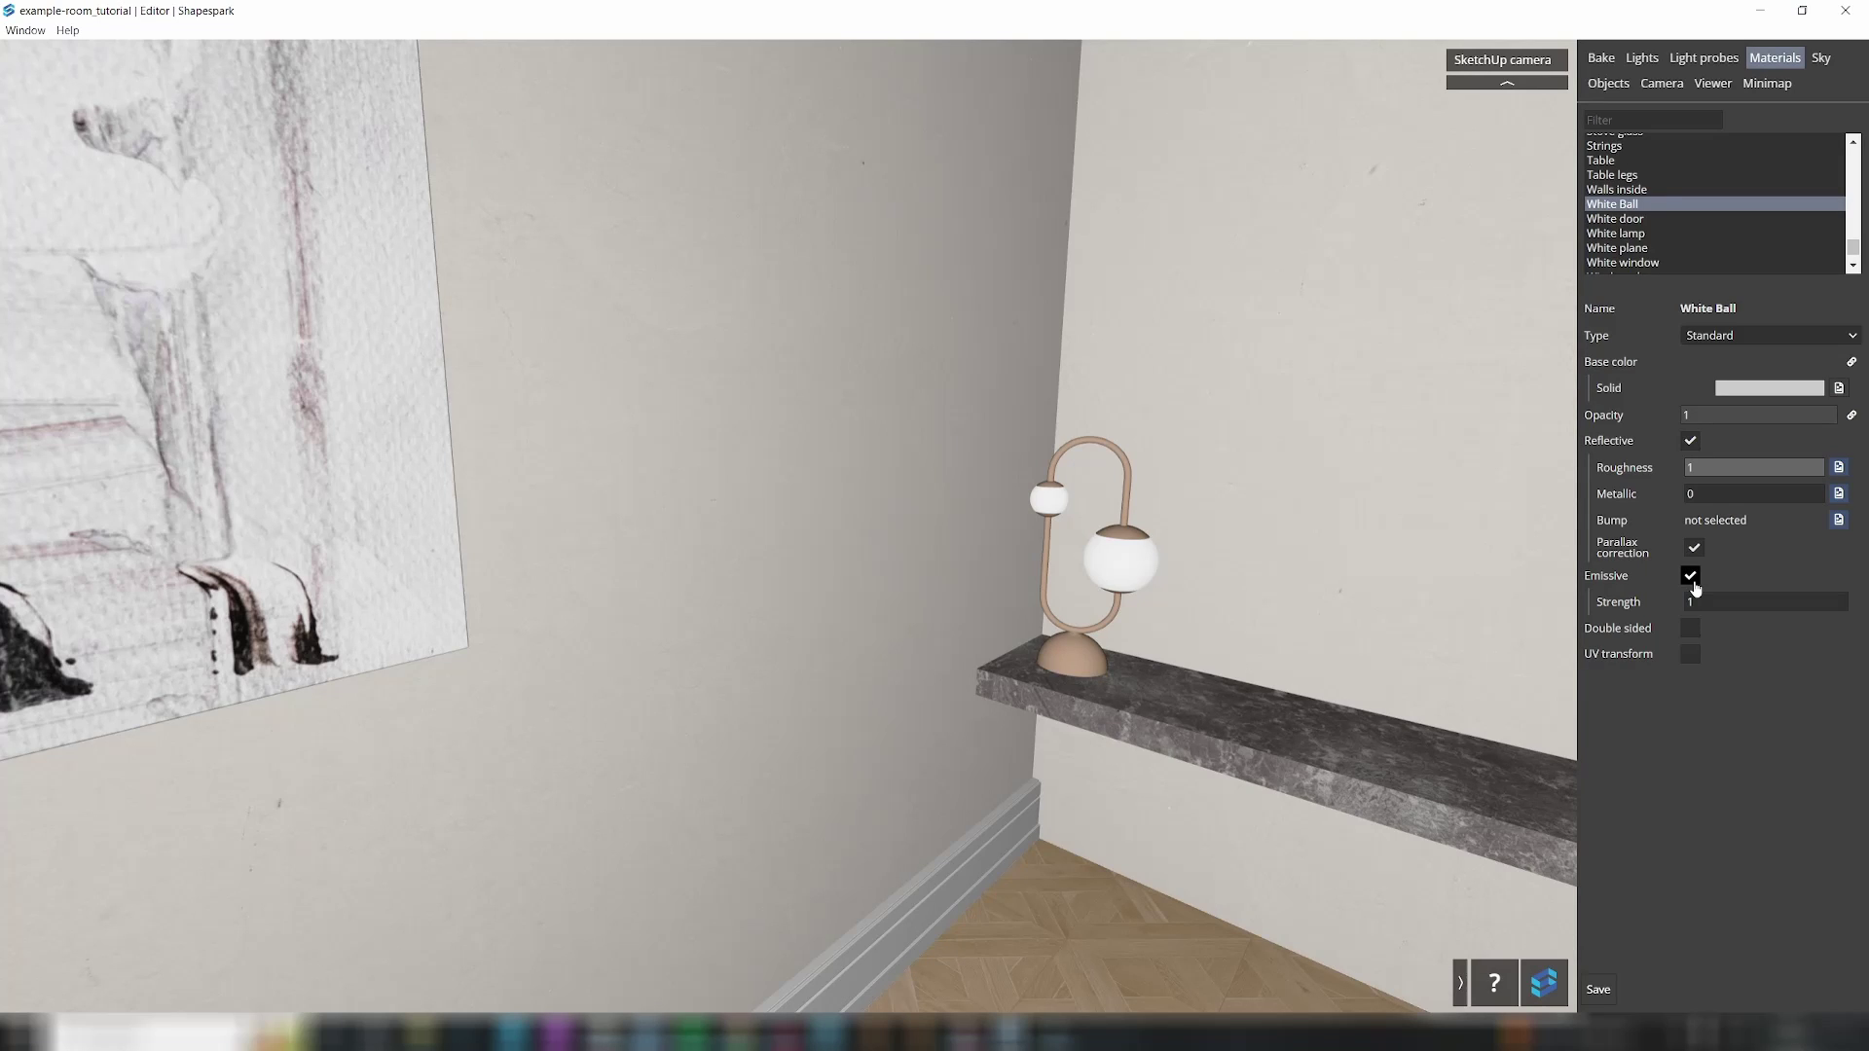
left_click_drag(1697, 600, 1725, 599)
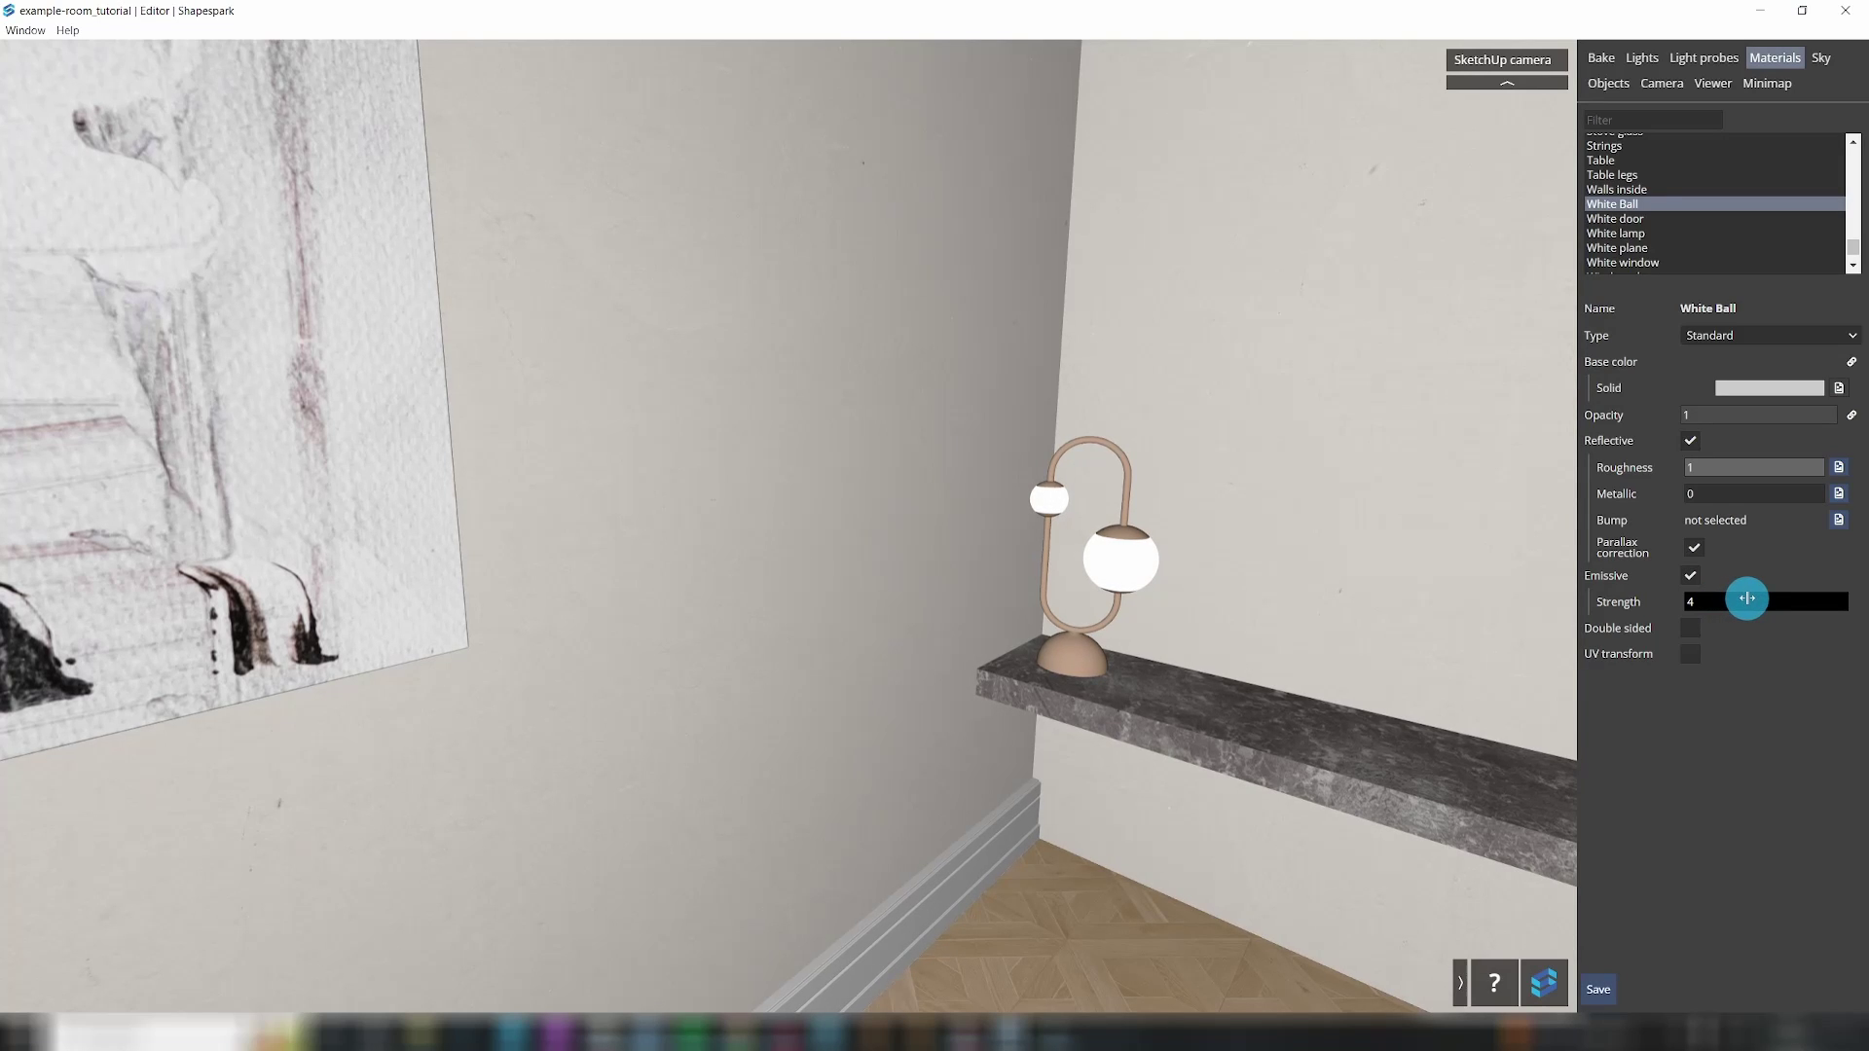
key("space")
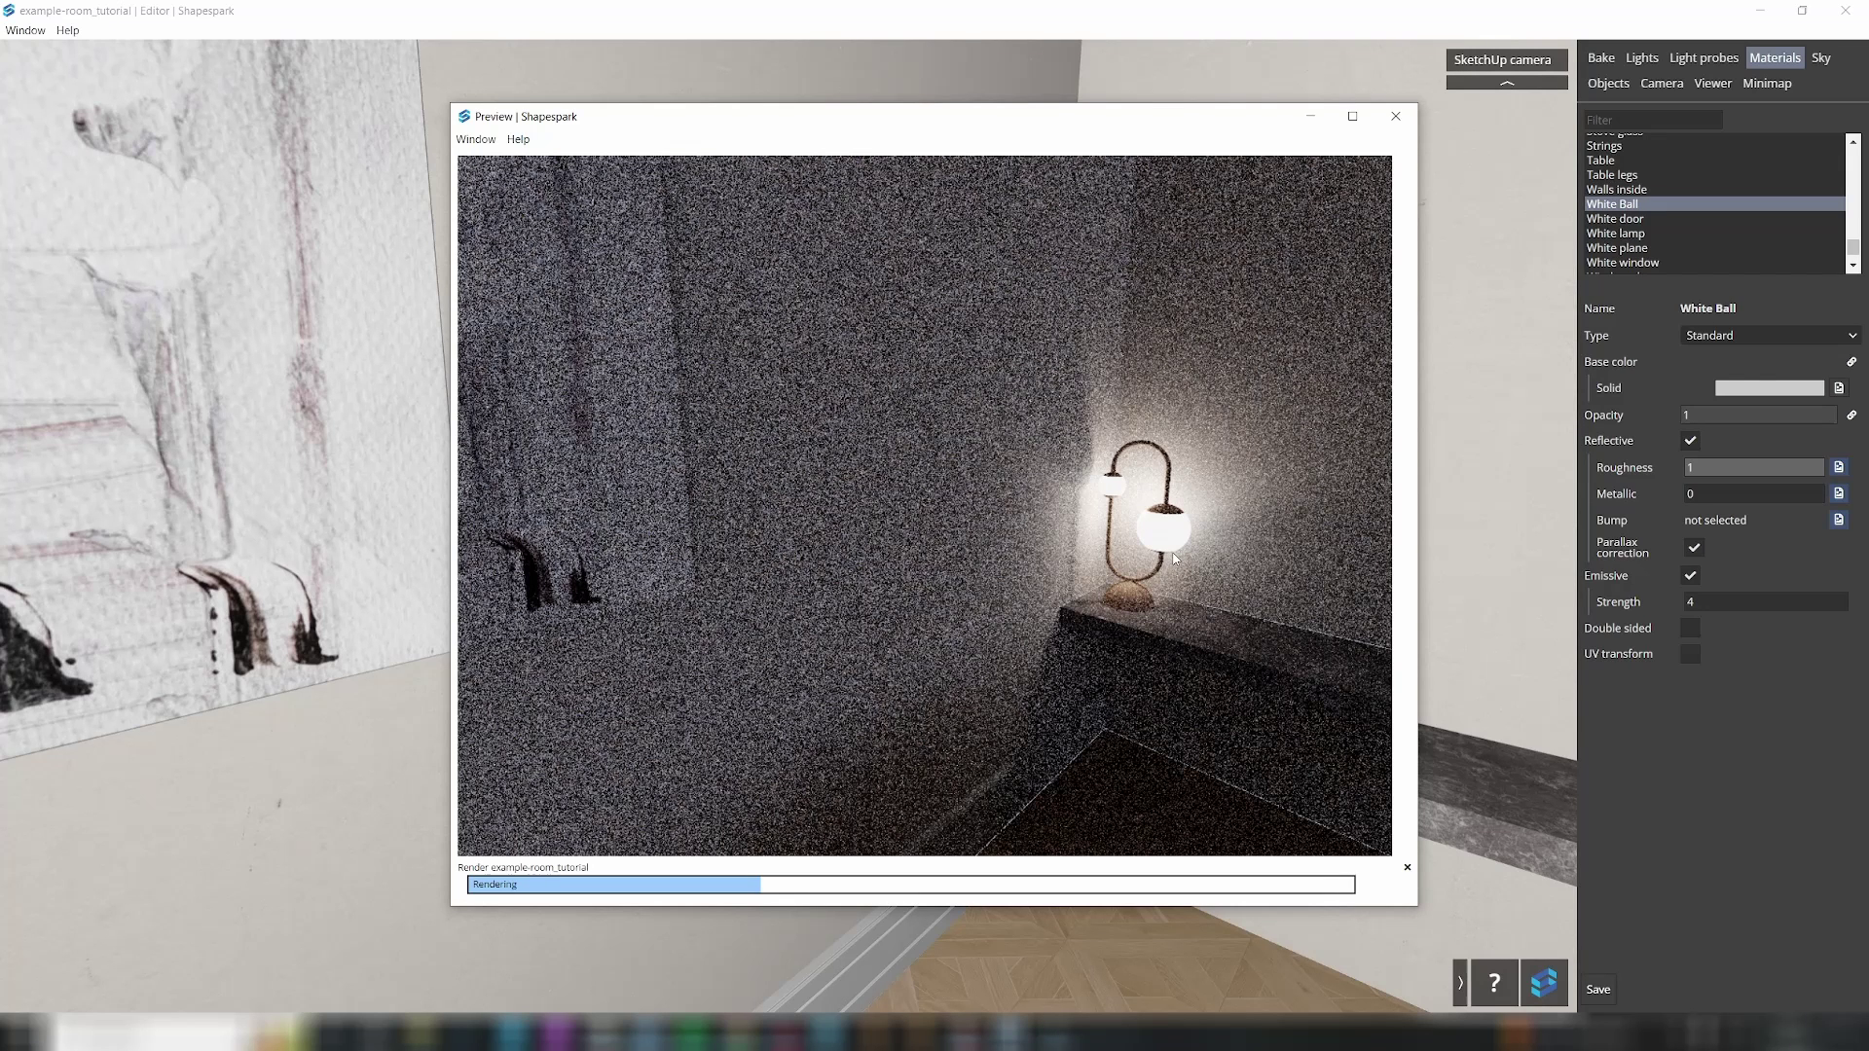
left_click(1396, 115)
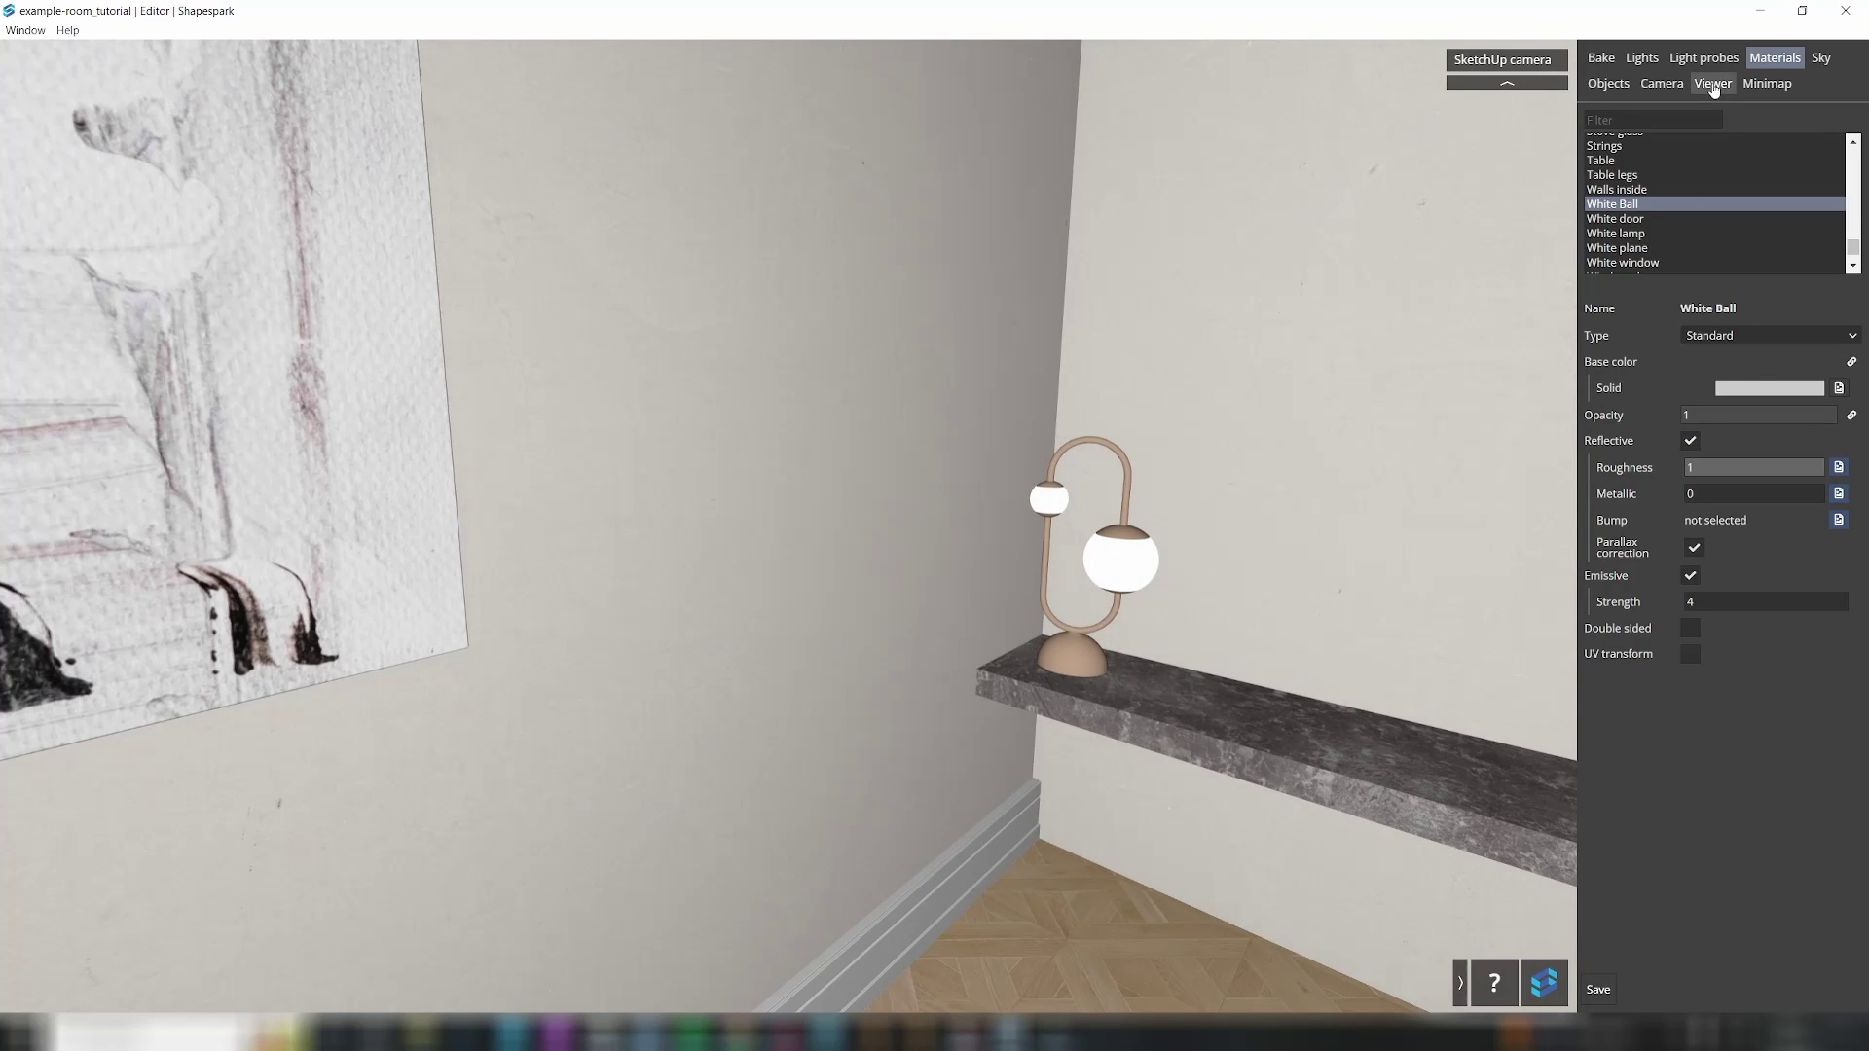
Step: Set the strength of the table lamp's point light to 1 and check it in a preview render
left_click(1643, 58)
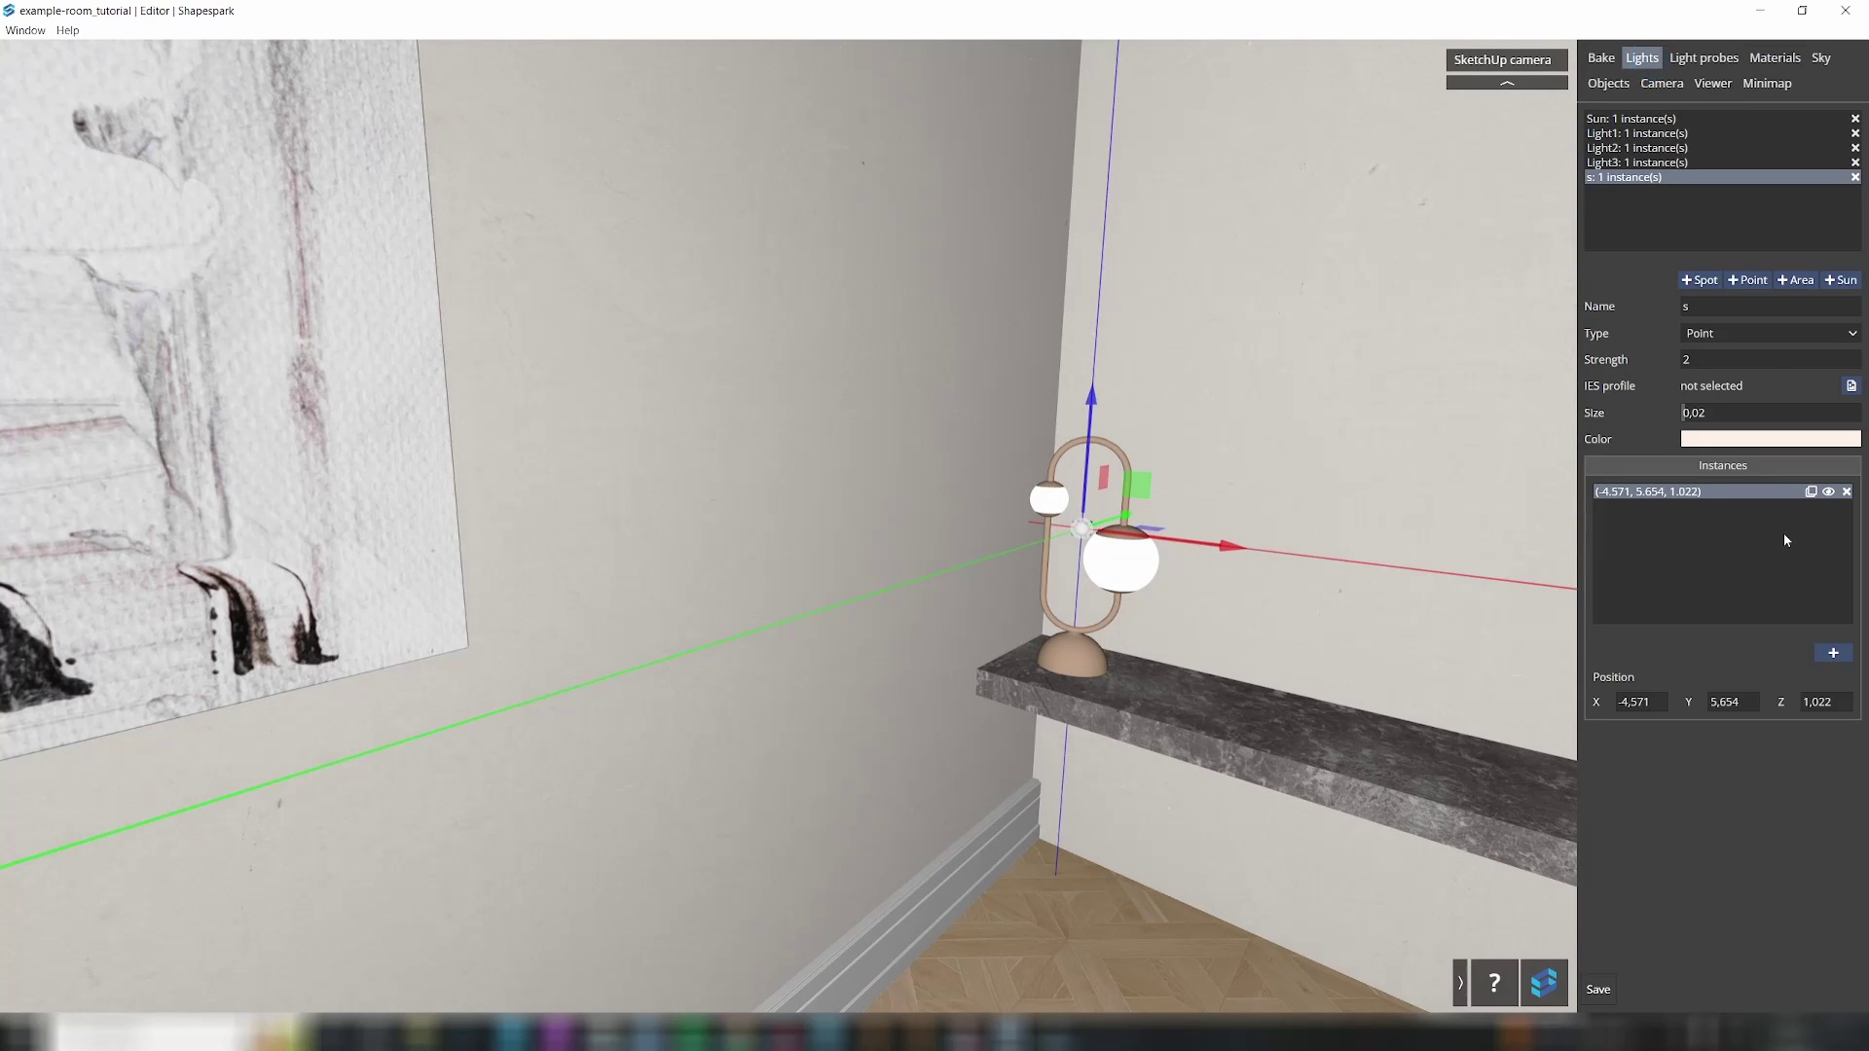
left_click(1724, 364)
left_click(1180, 522)
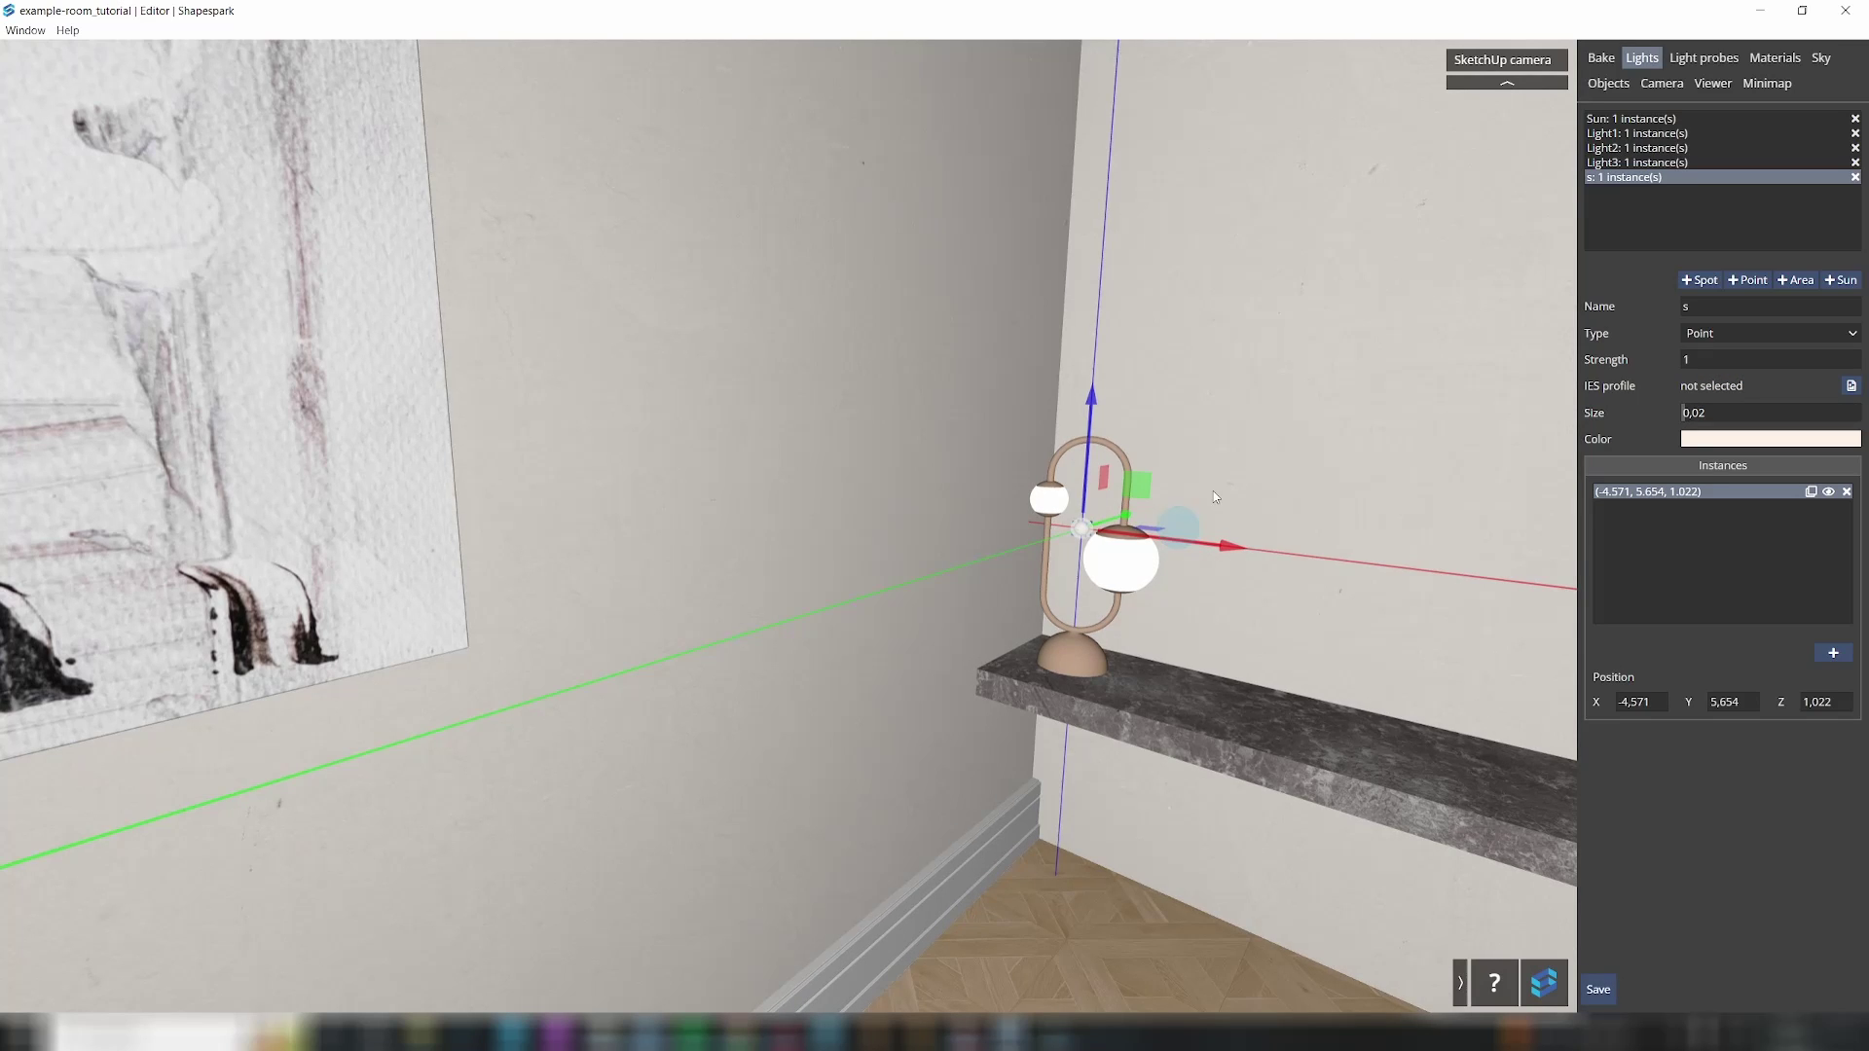
key("p")
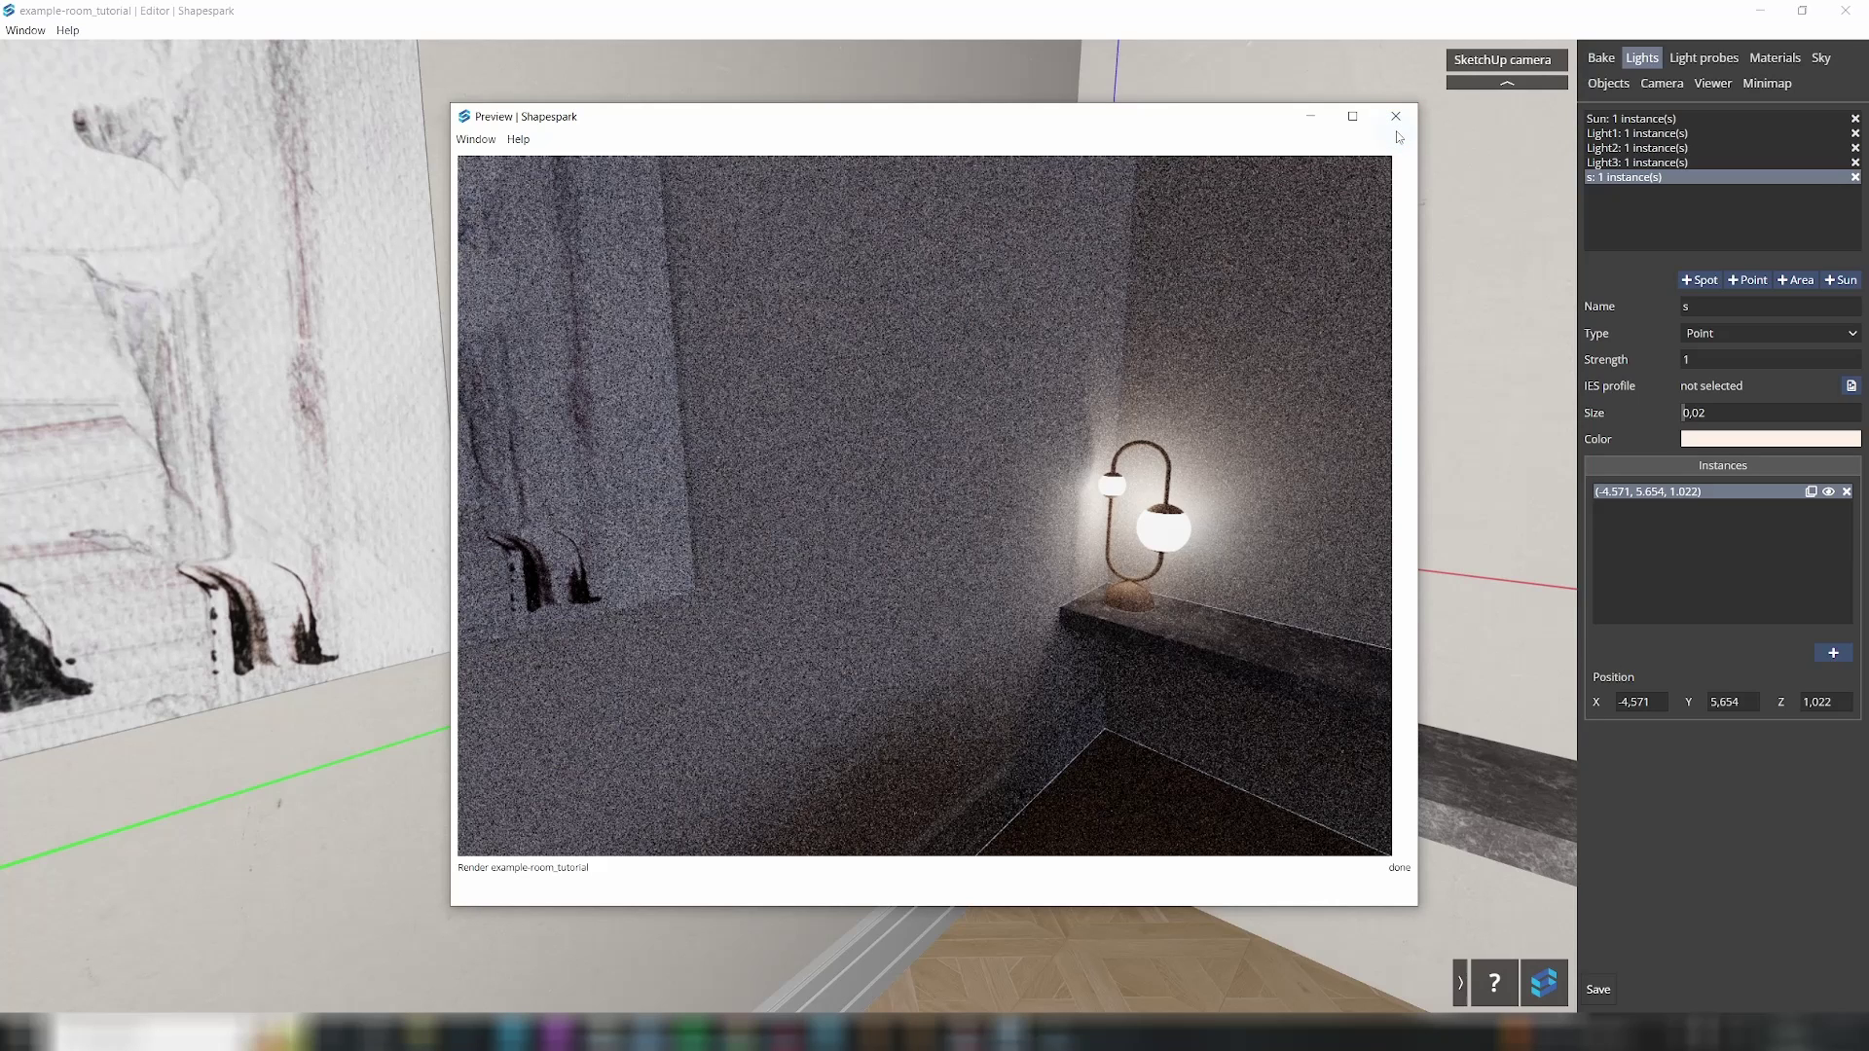
left_click(1395, 117)
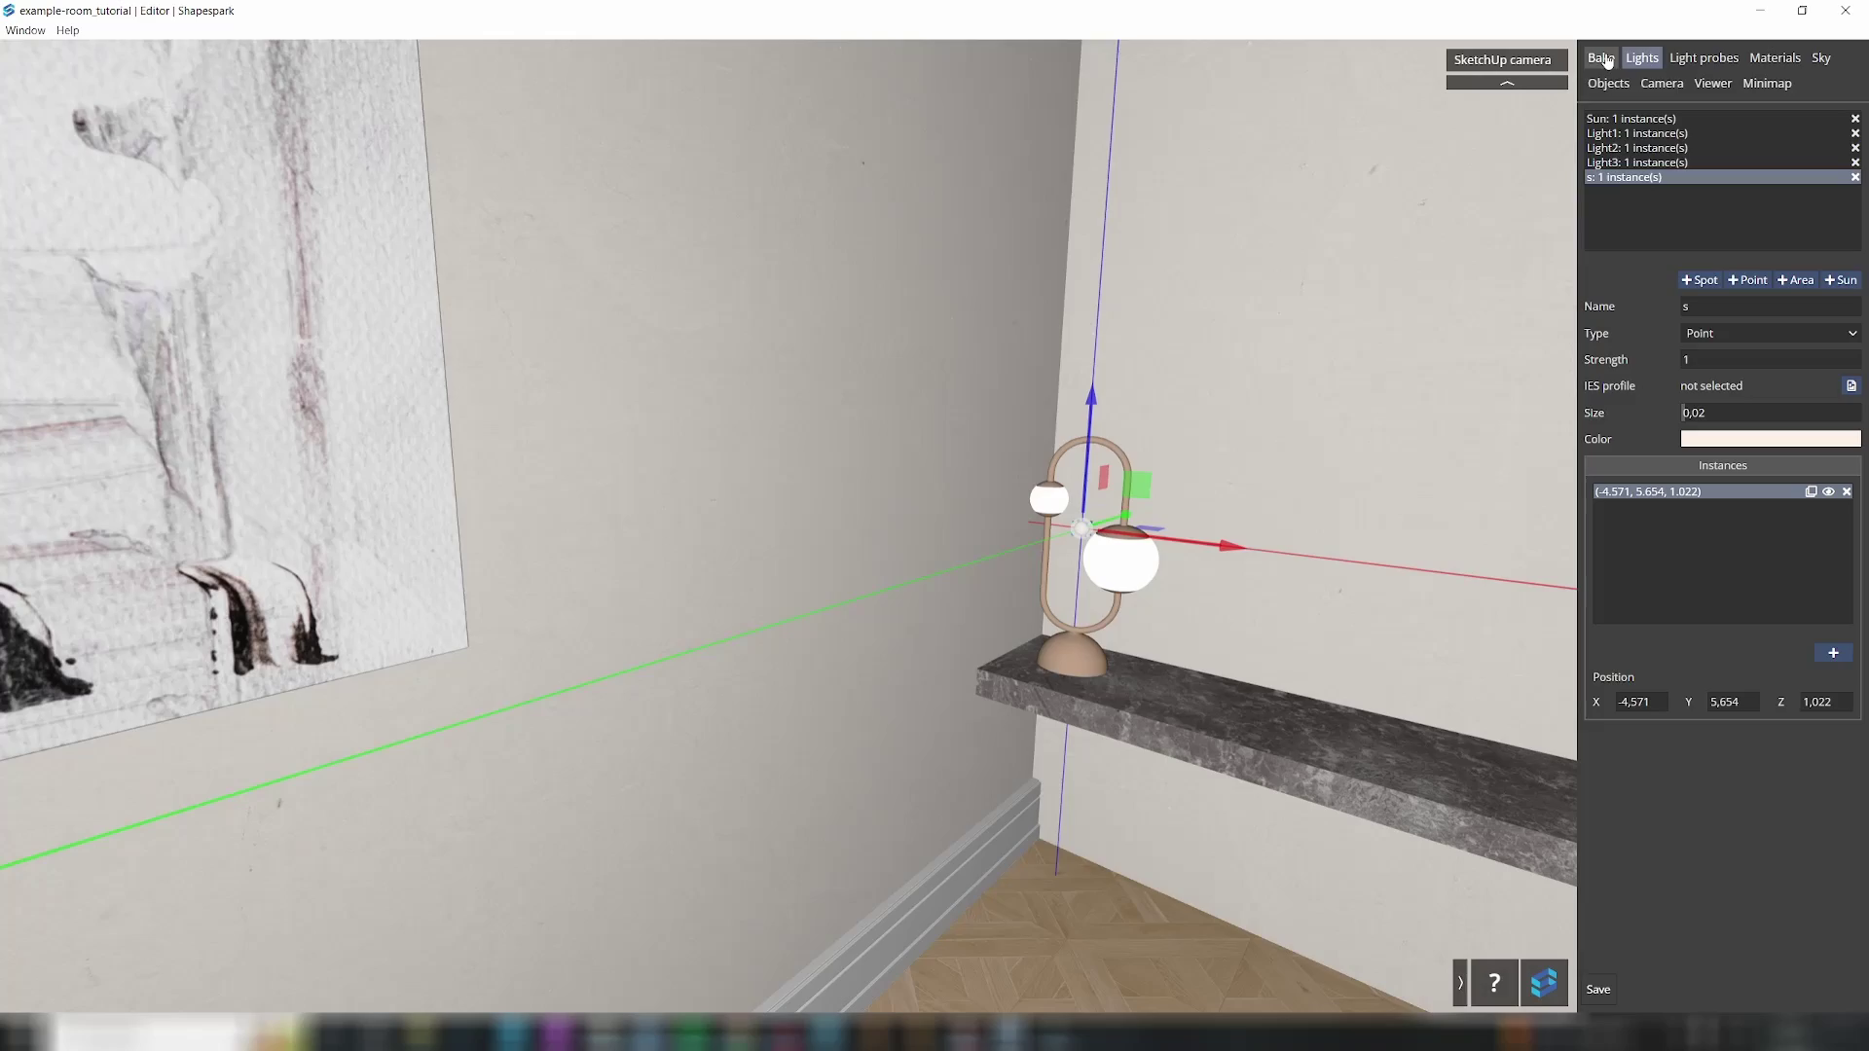
Step: Bake the room's lightmaps at Draft quality with 100 samples
left_click_drag(1248, 305, 1736, 304)
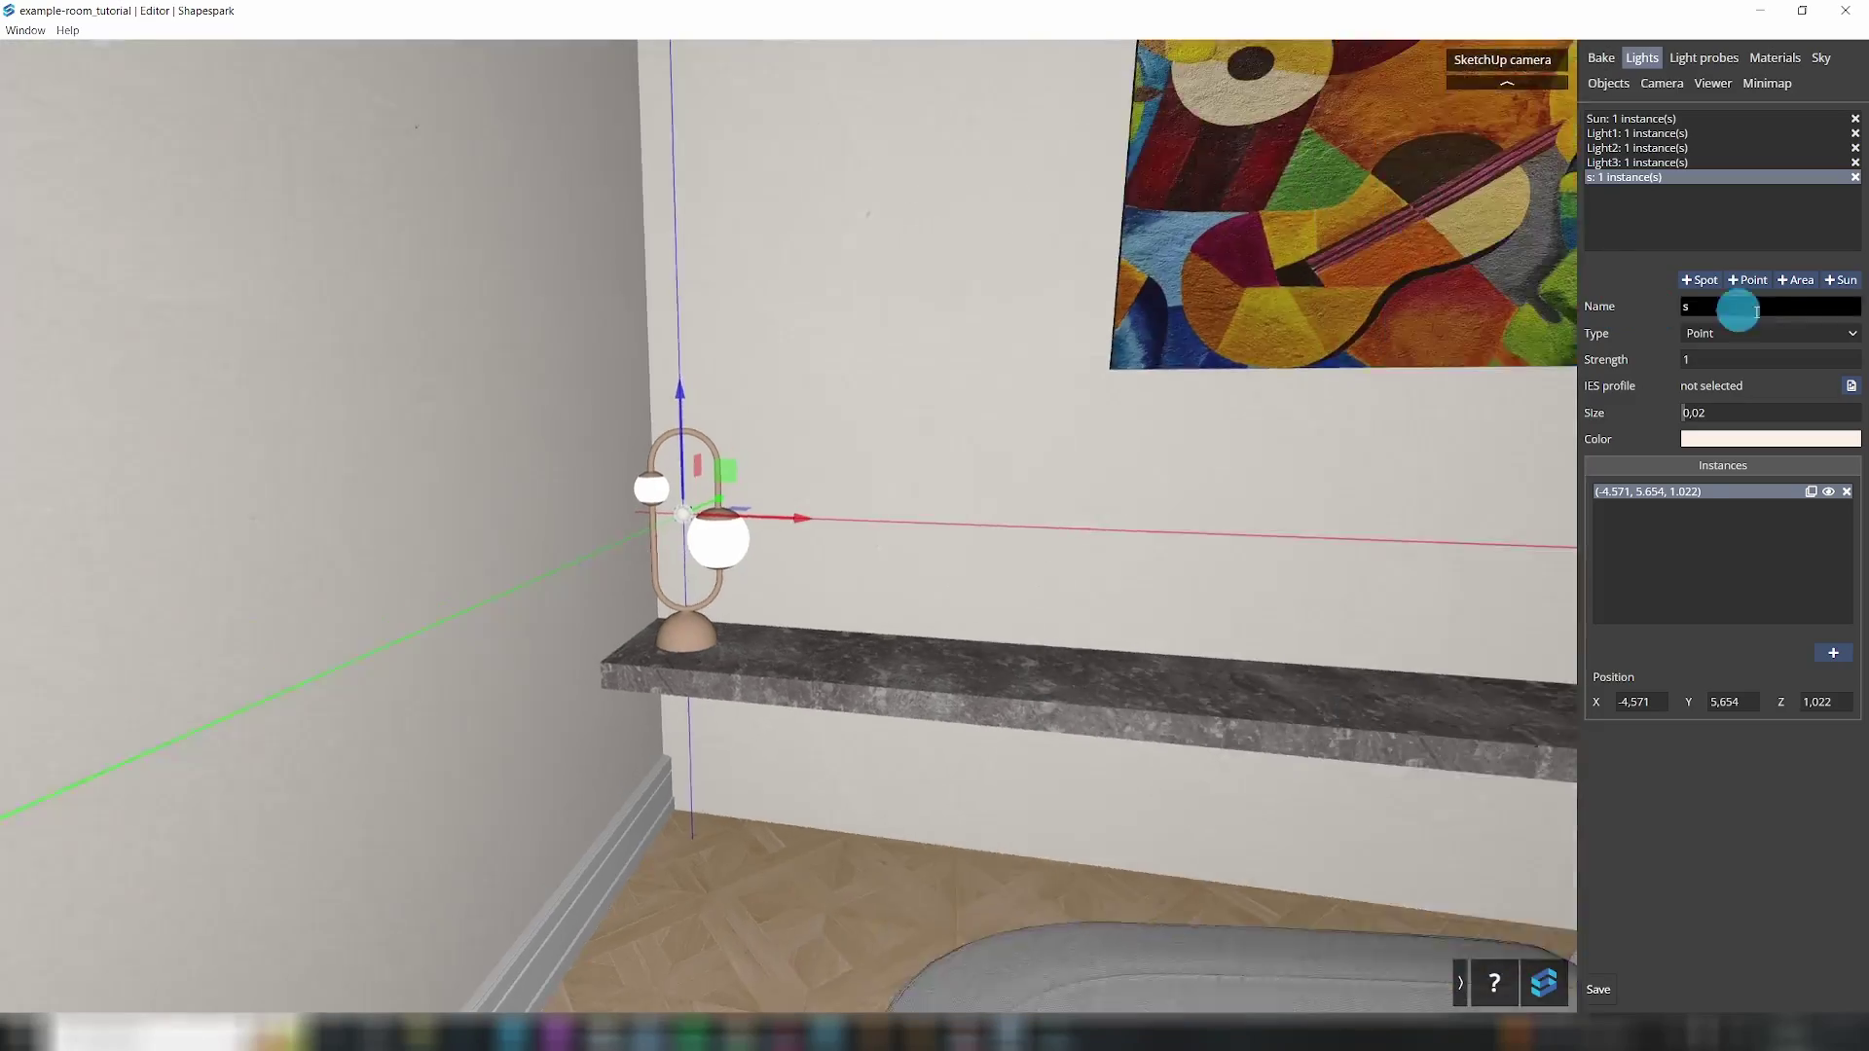
left_click_drag(876, 438, 1439, 497)
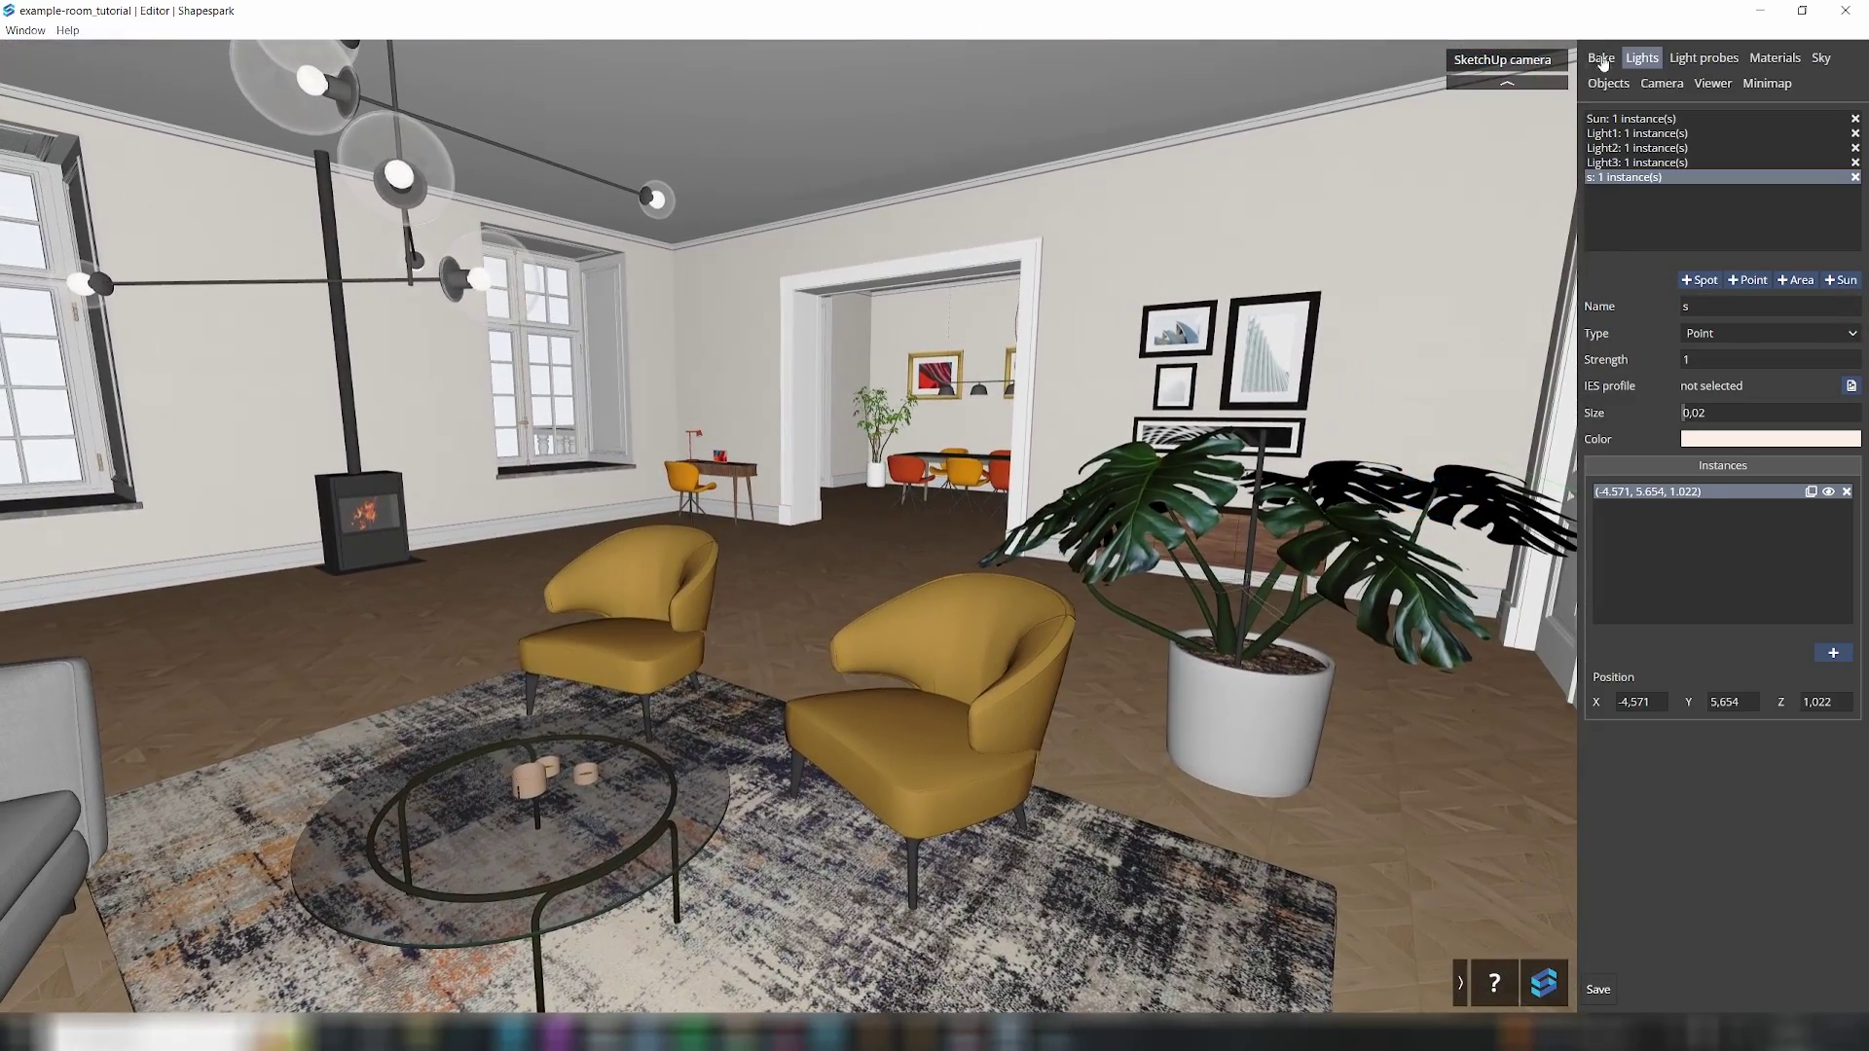
left_click(1602, 60)
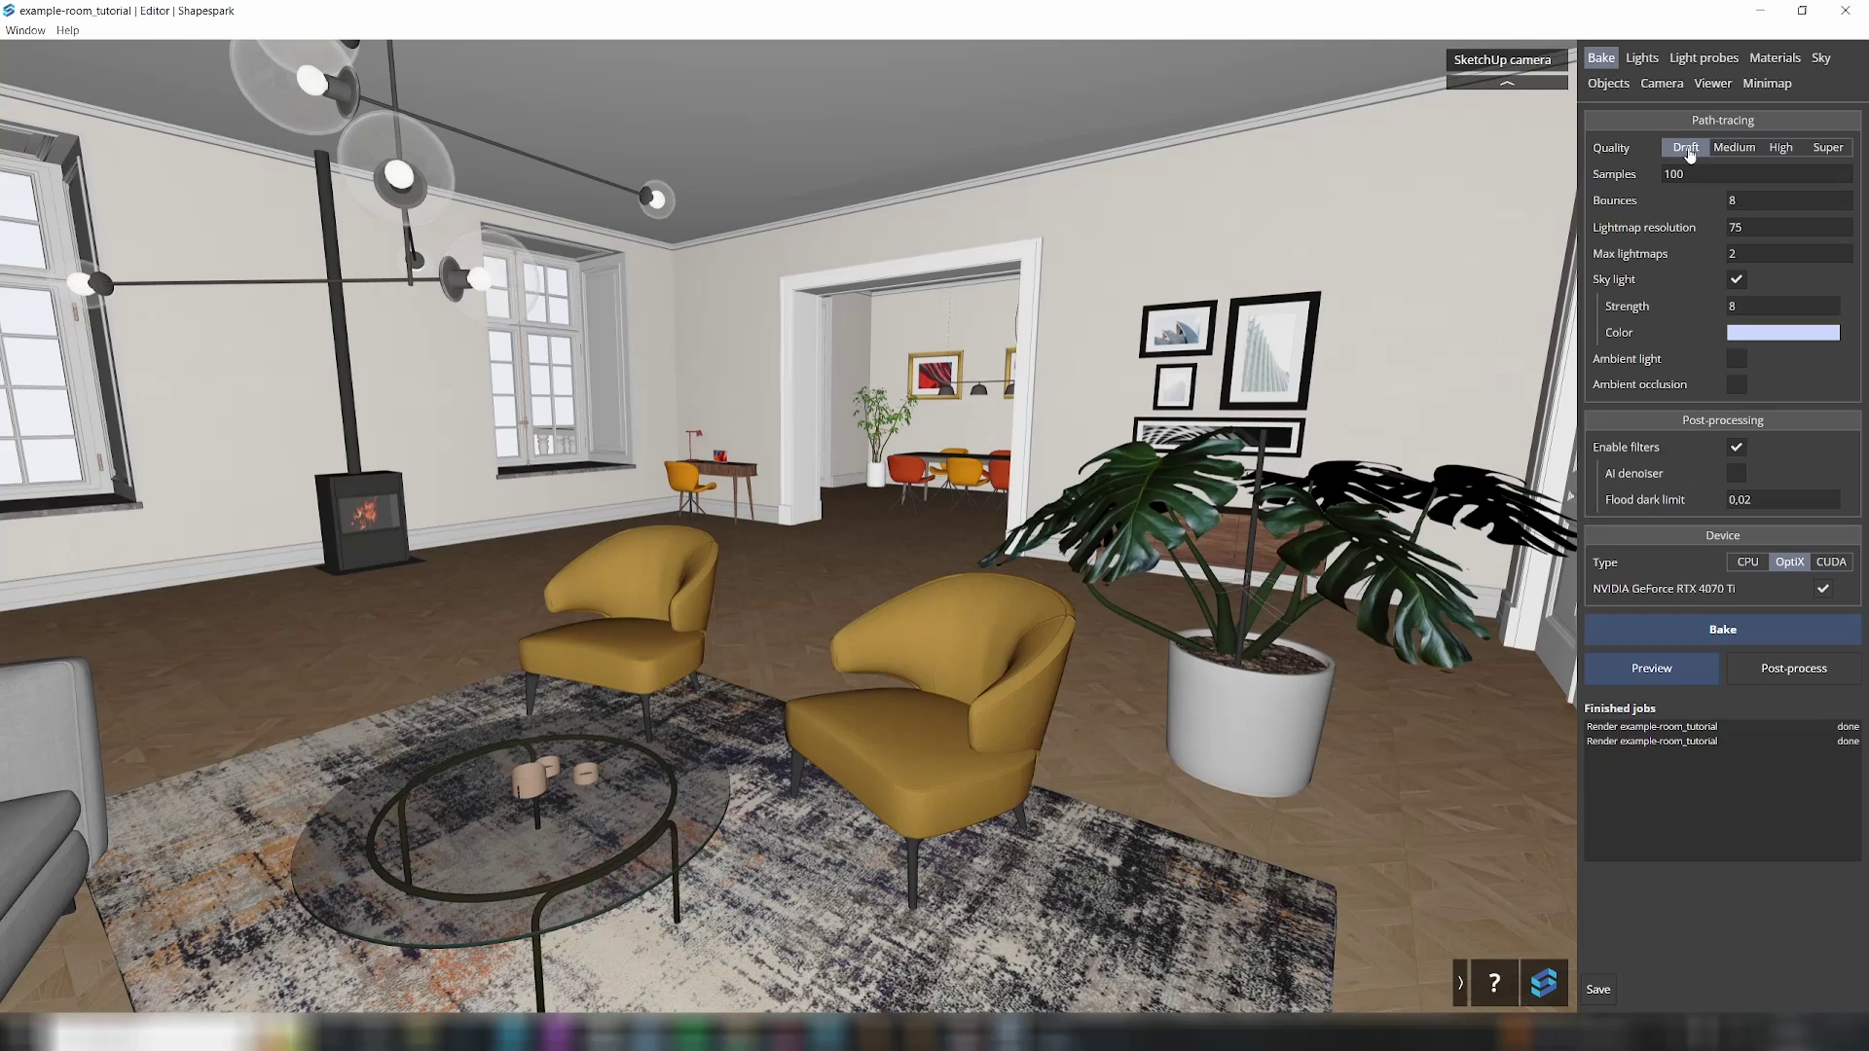
left_click(1748, 634)
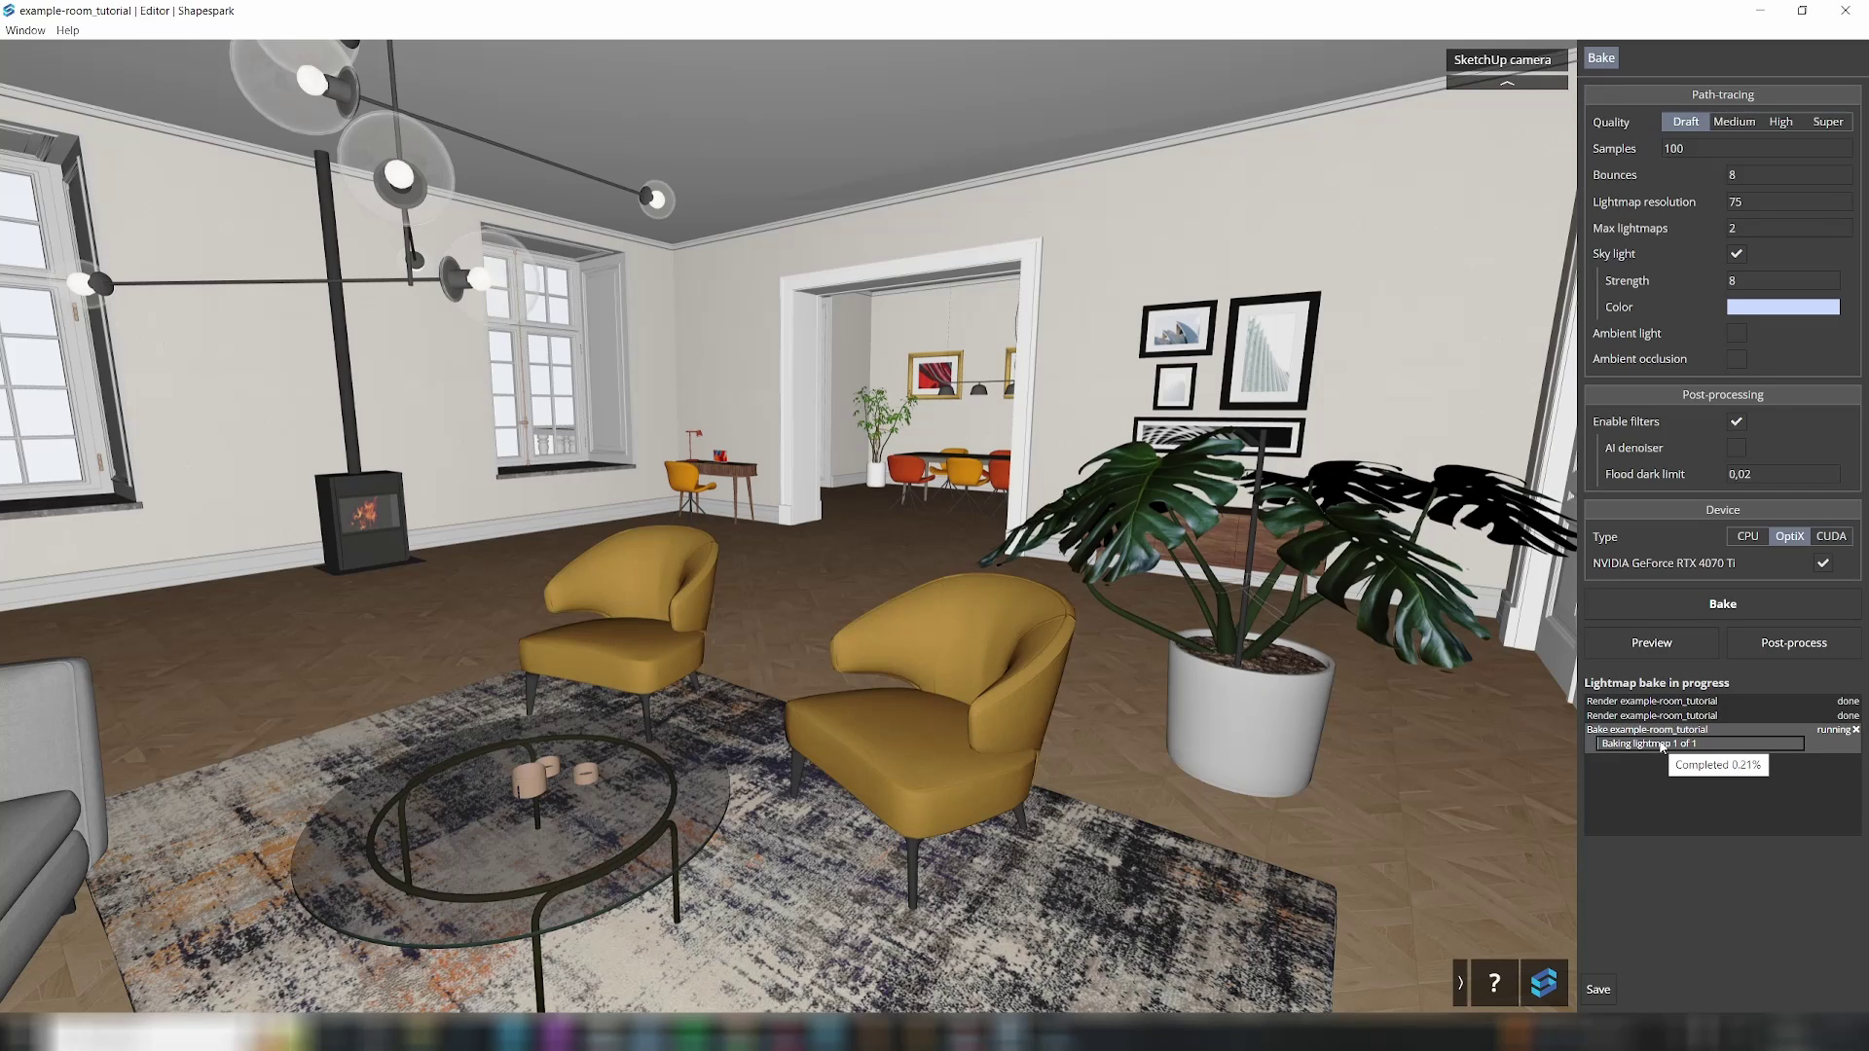
Step: Examine the baked light and shadows throughout the living room, including the dining room opening, bookshelf and windows
left_click_drag(1261, 671, 1158, 589)
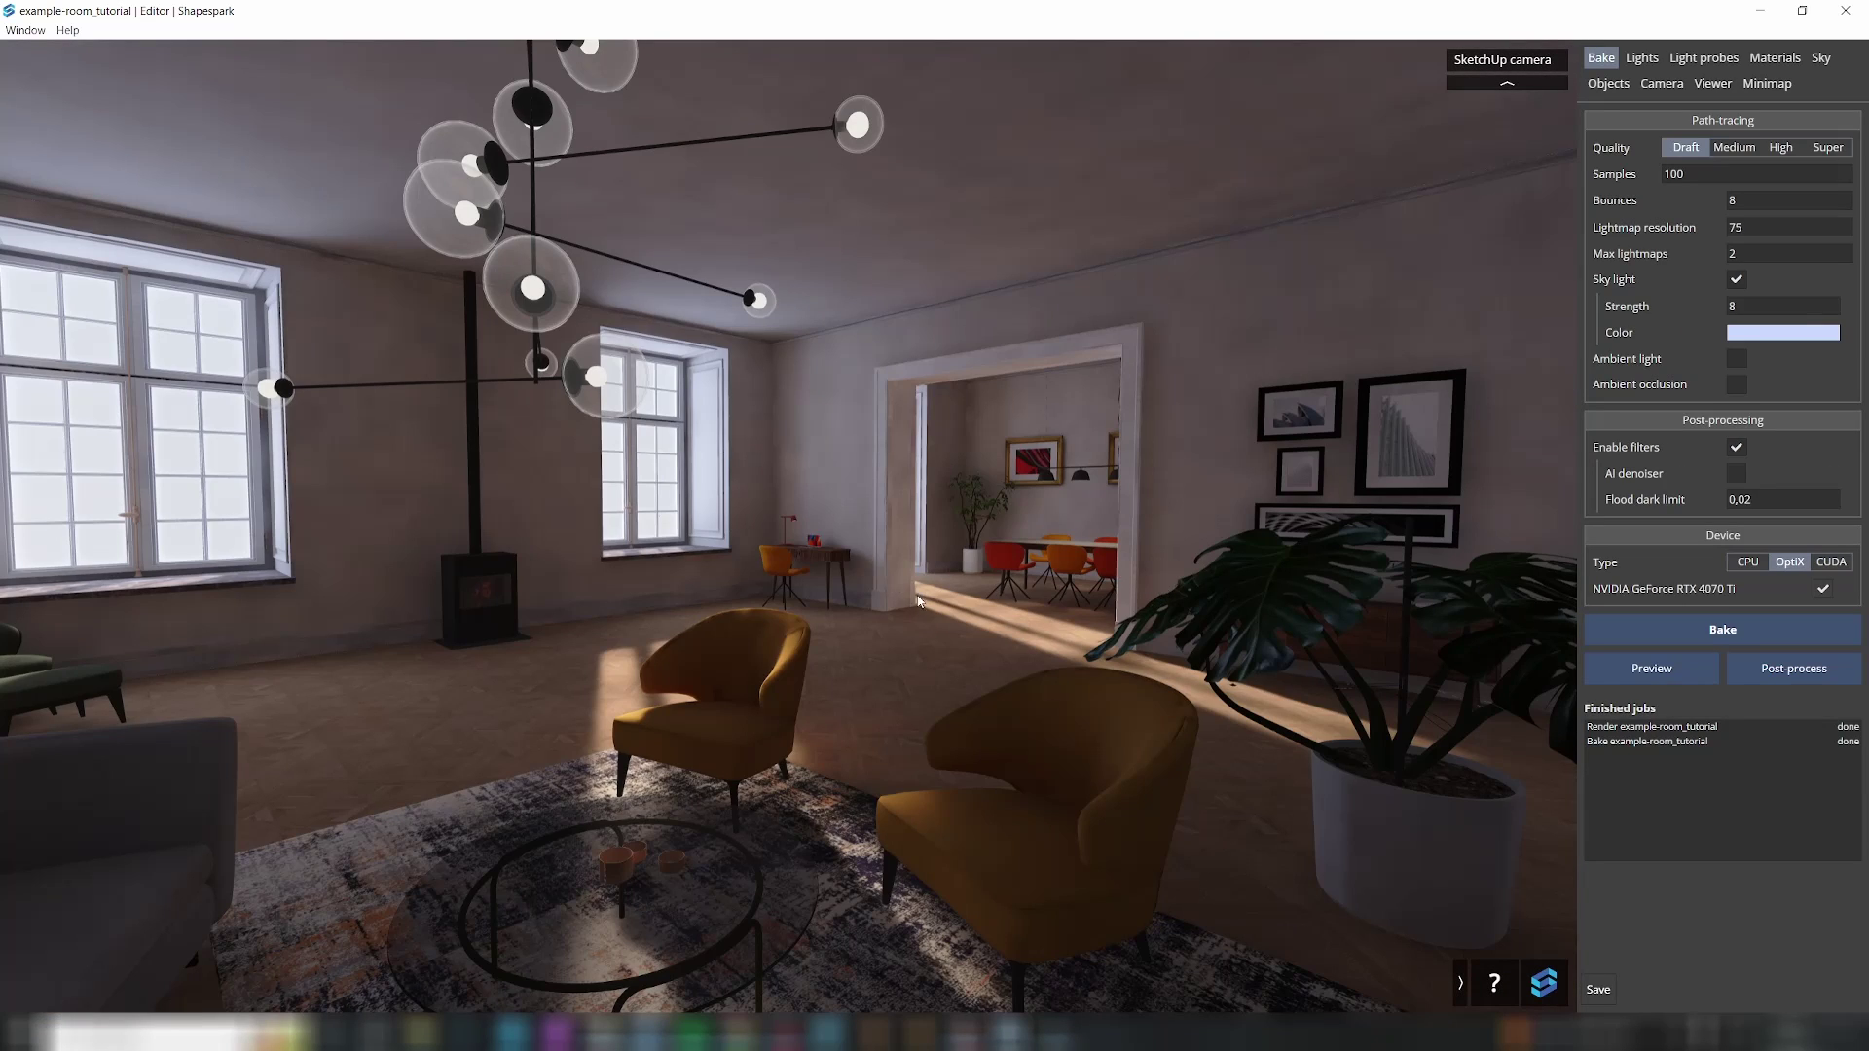
left_click(936, 592)
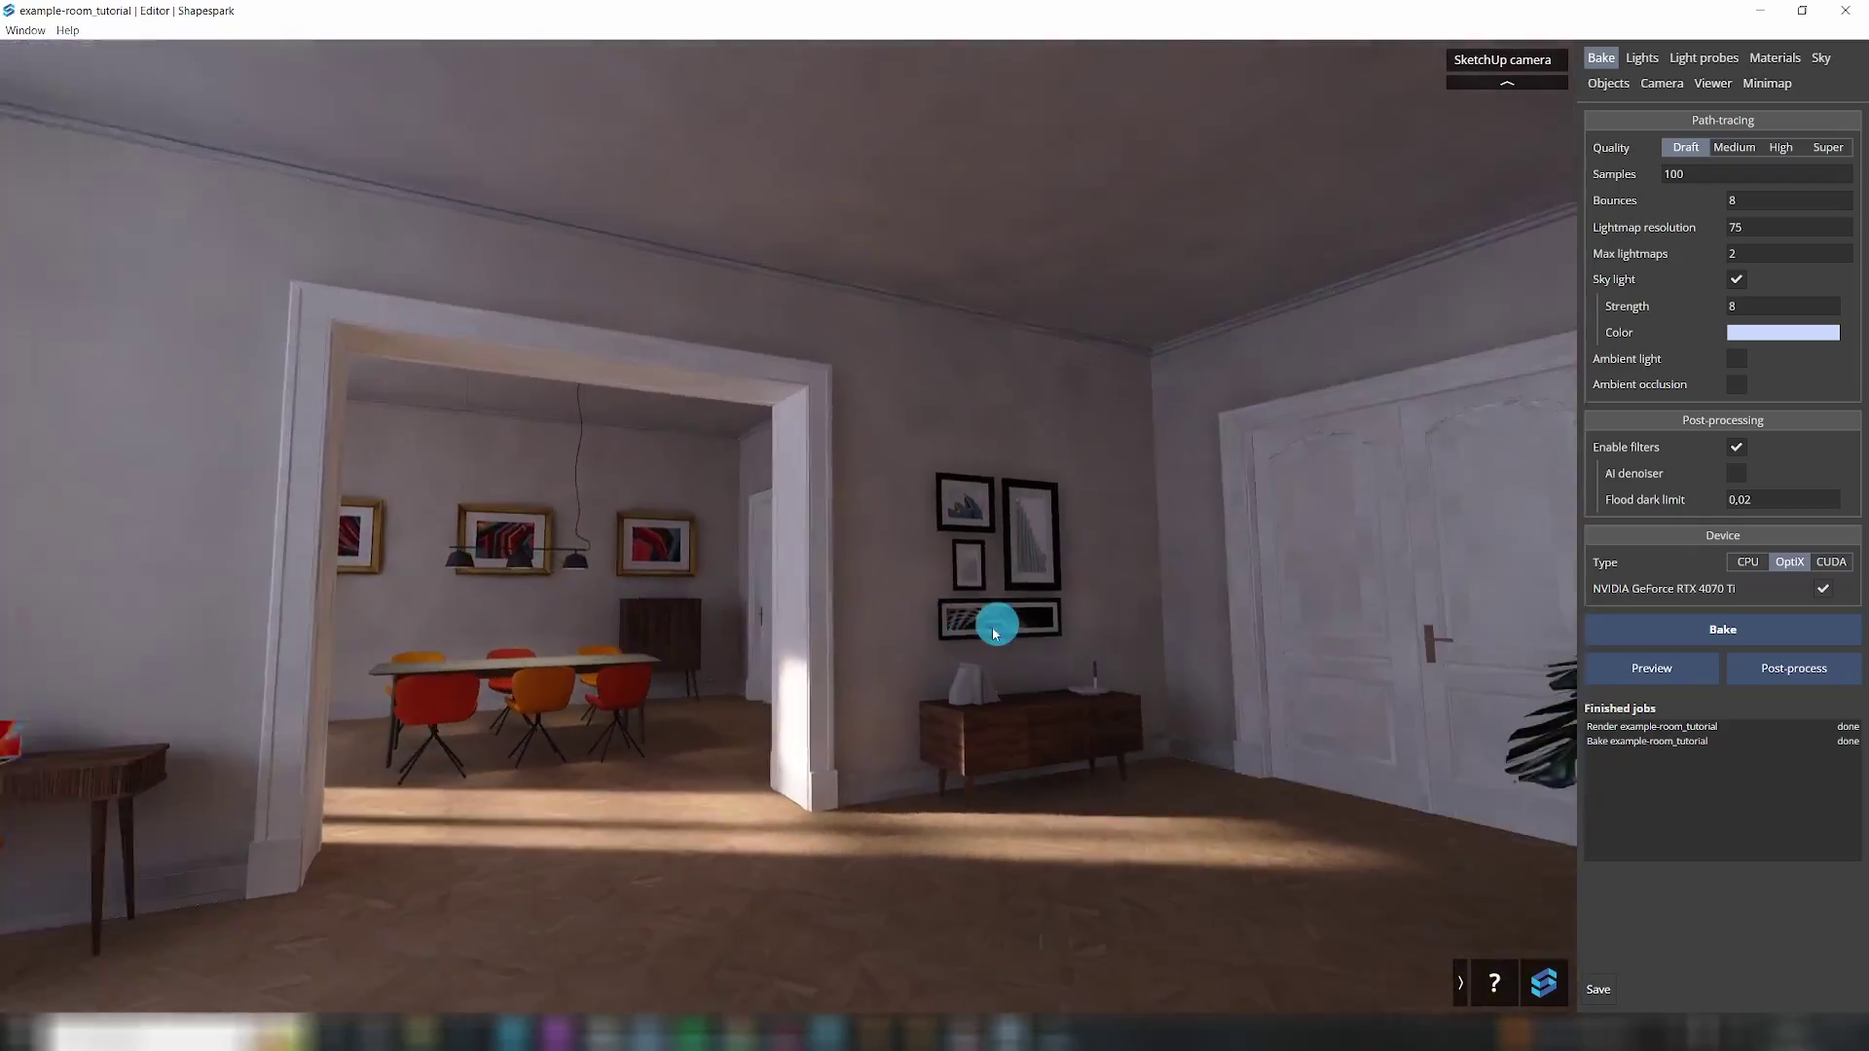
left_click_drag(993, 633, 1210, 768)
left_click_drag(1067, 755, 1216, 800)
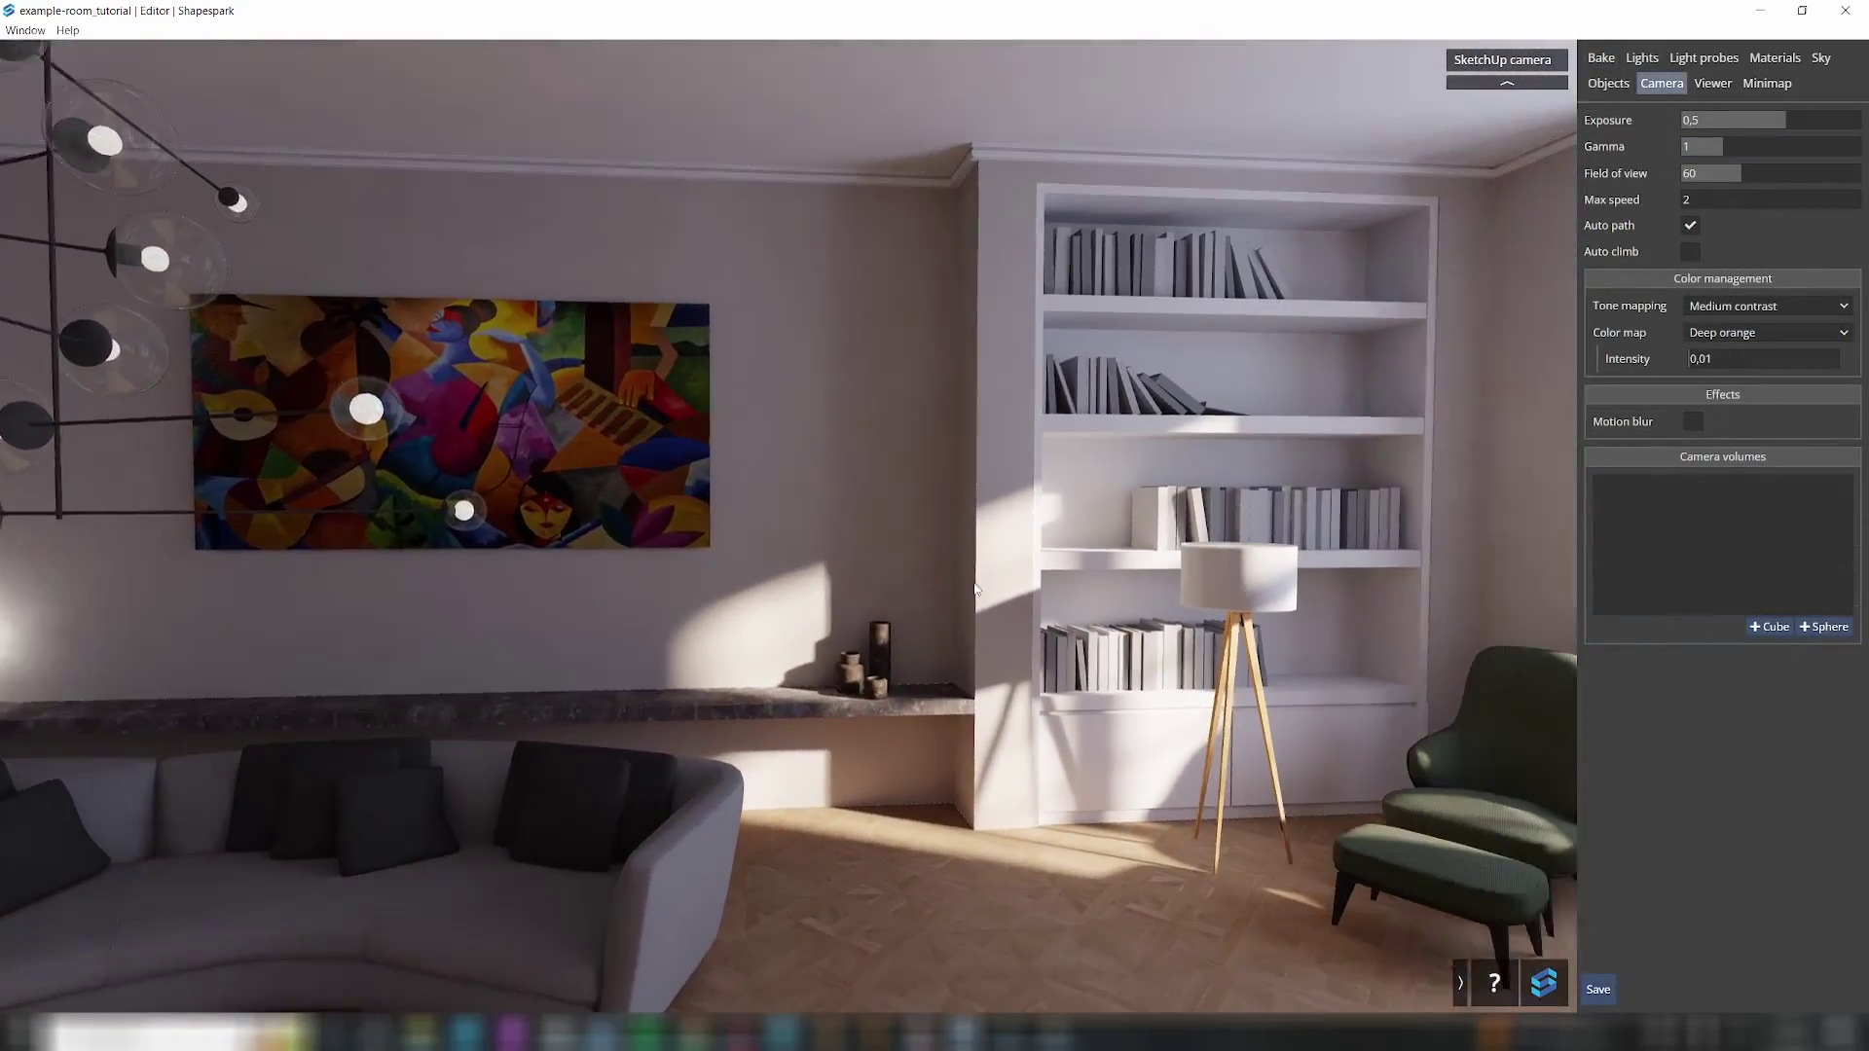
left_click_drag(977, 590, 1071, 555)
left_click_drag(791, 611, 1078, 500)
mouse_move(1056, 623)
left_mouse_down()
mouse_move(1334, 571)
mouse_move(1480, 618)
left_mouse_up()
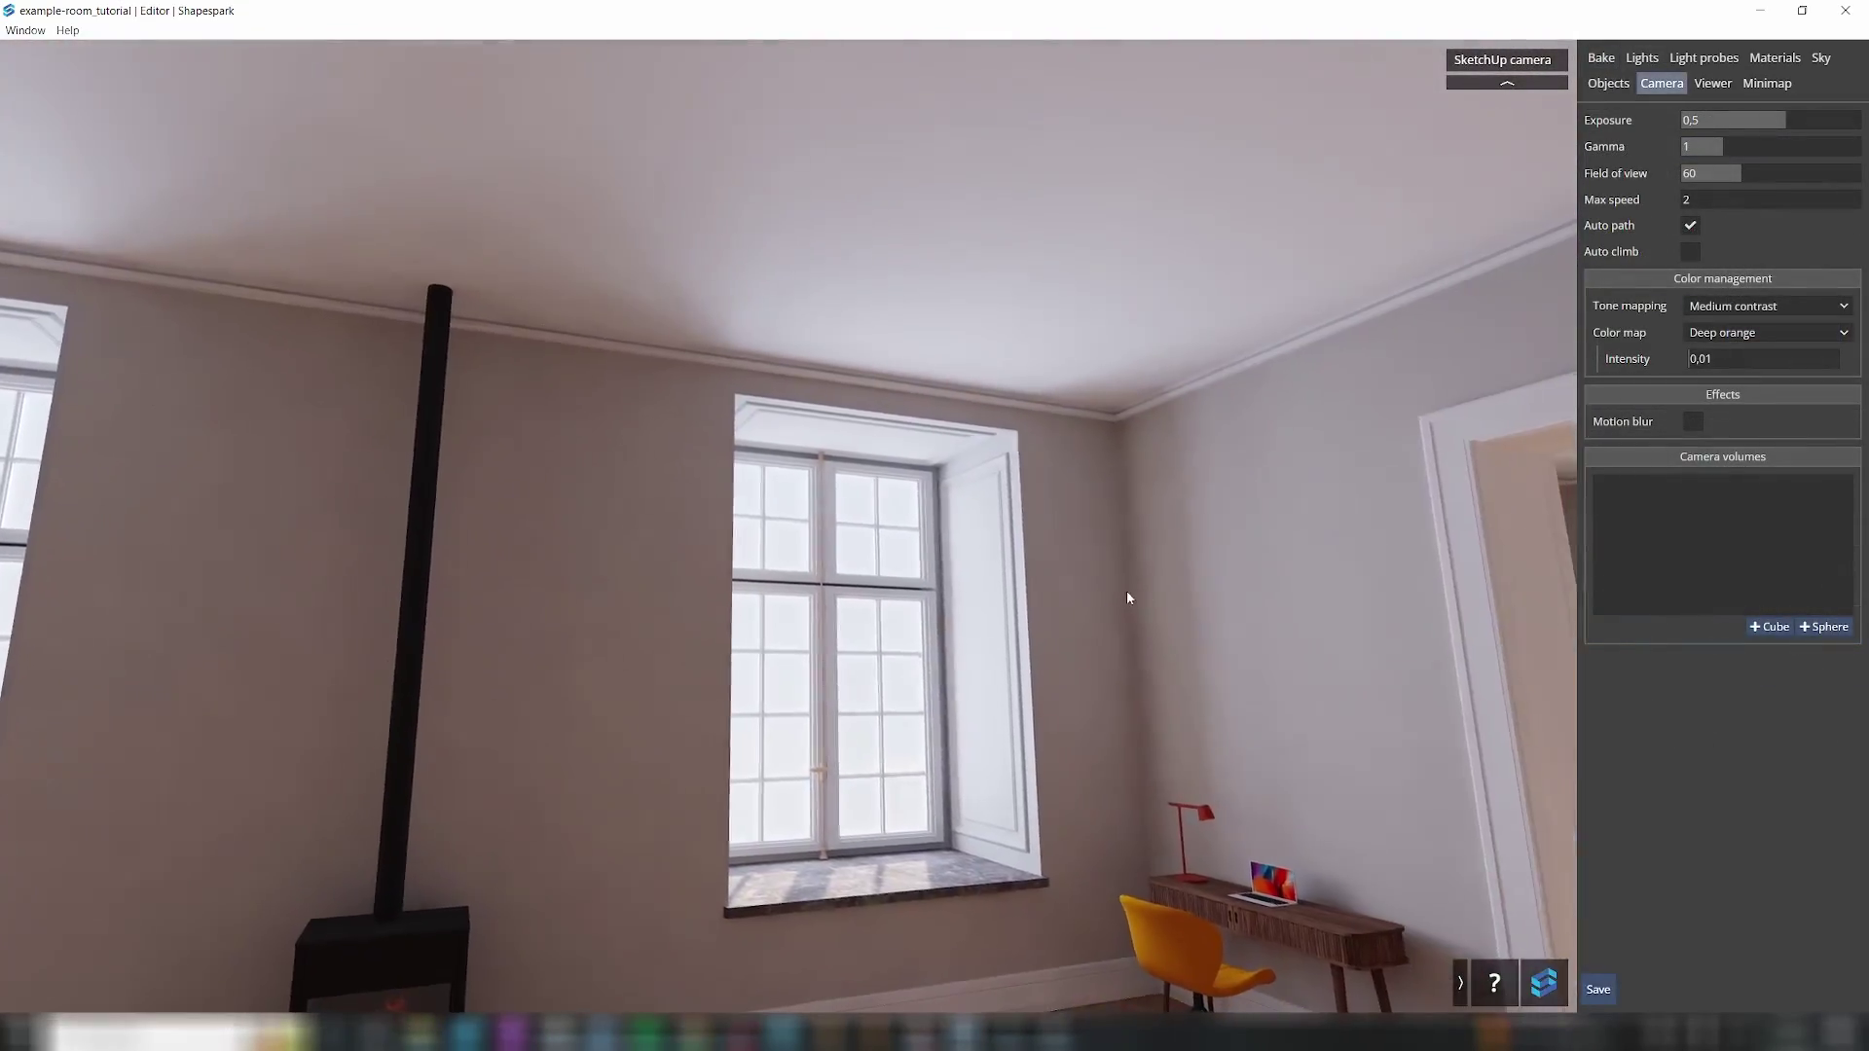
left_click_drag(1125, 592, 1465, 718)
left_click_drag(993, 715, 1163, 715)
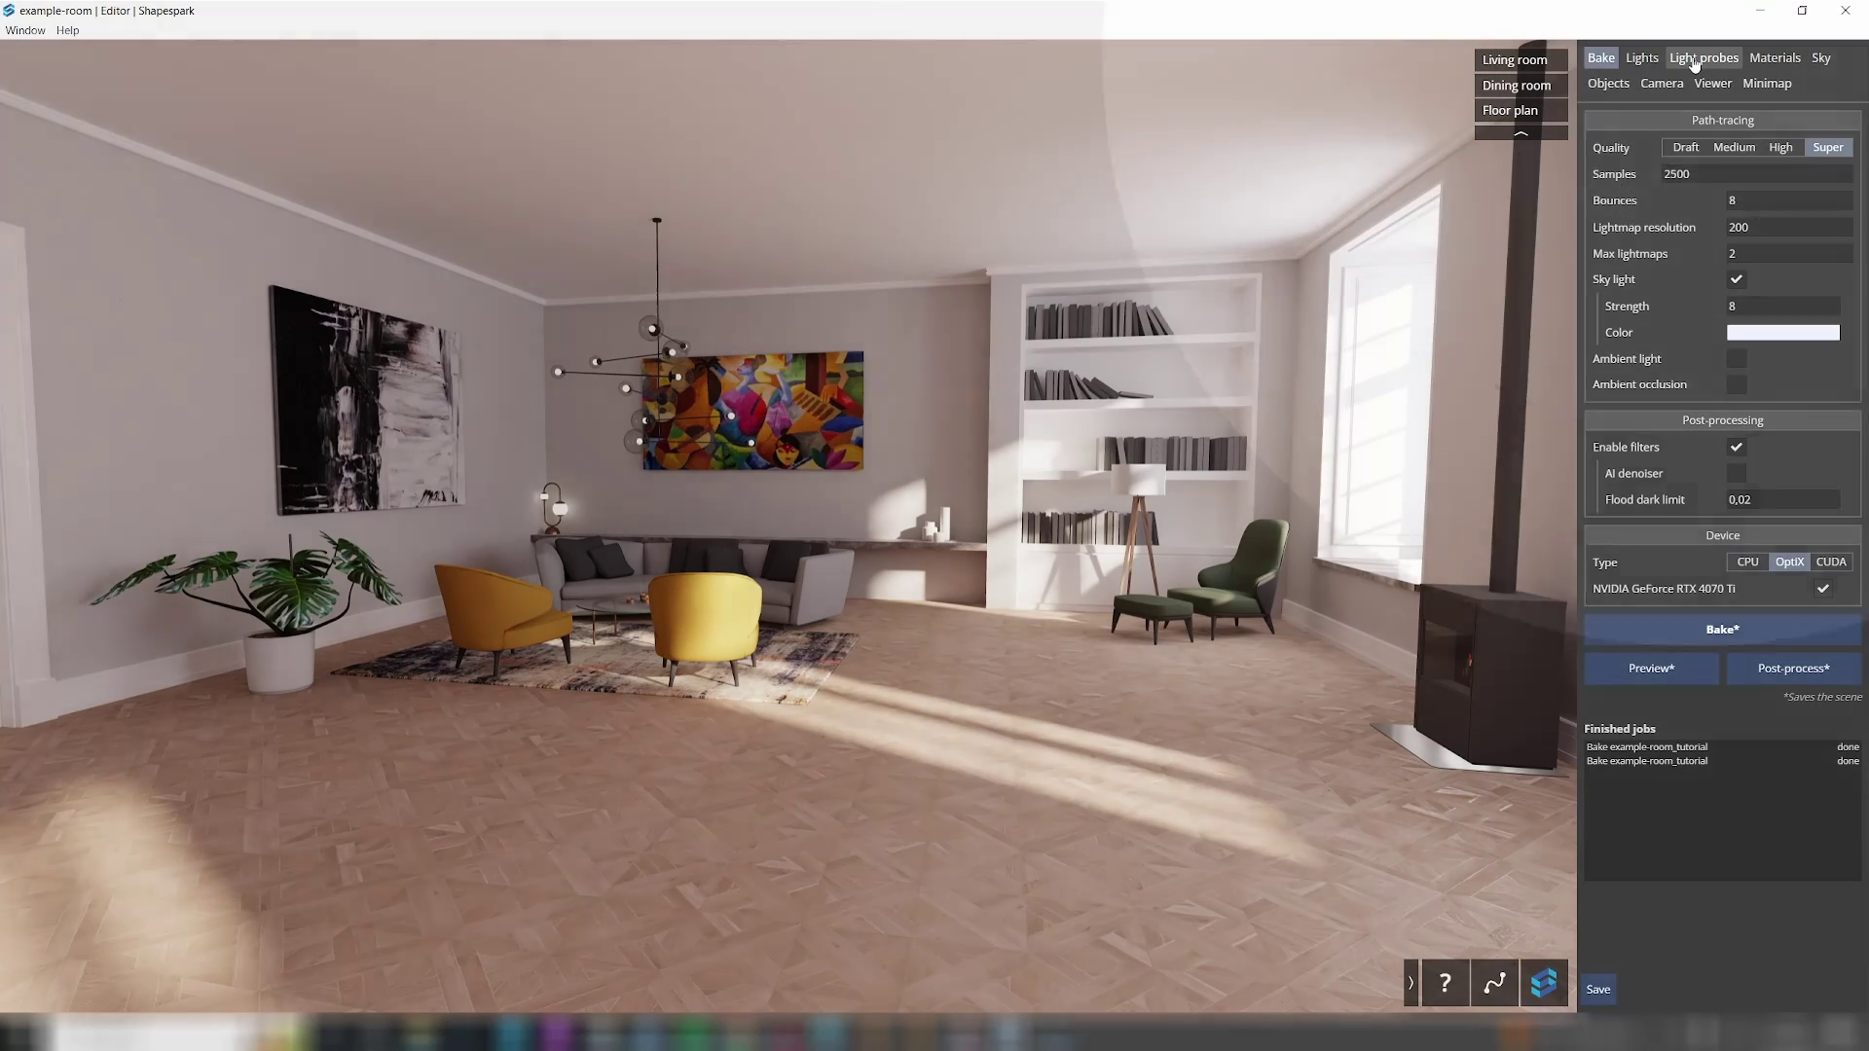
Step: Add a light probe with a bounding box in the dining room, in front of the dining table
left_click(1694, 64)
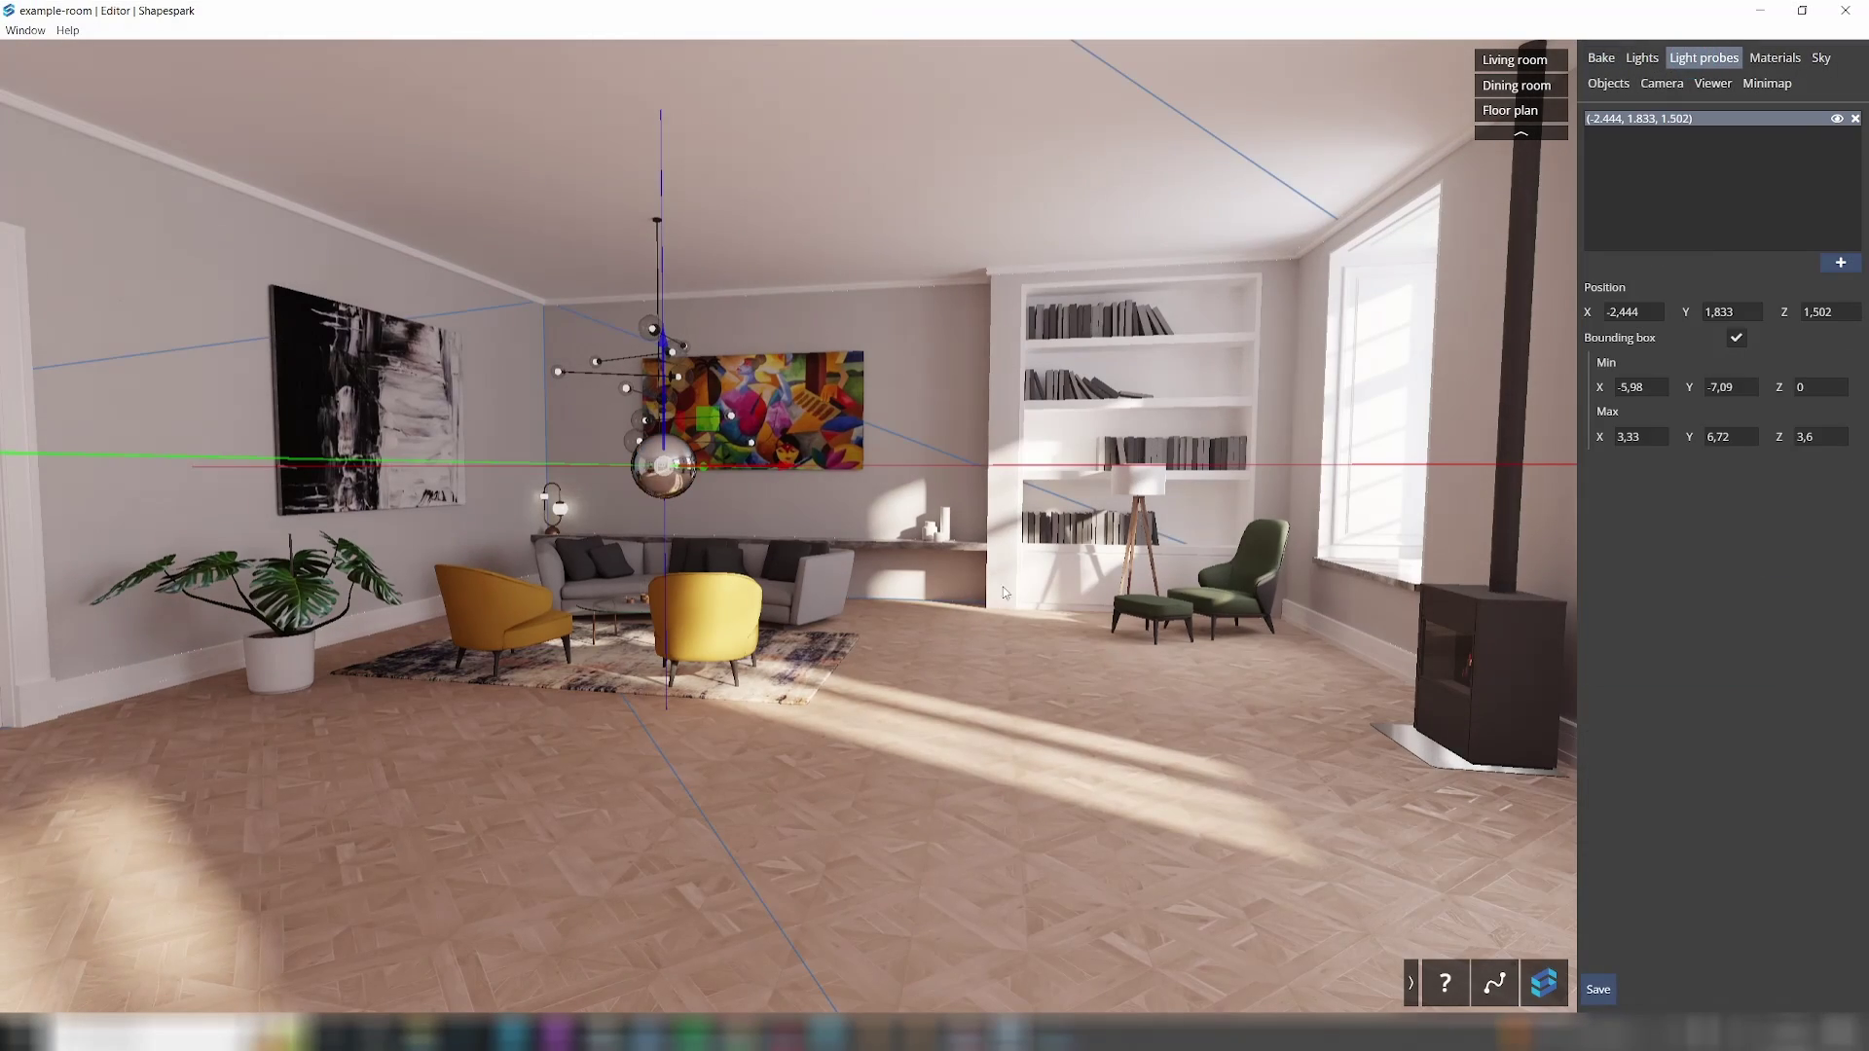
left_click_drag(1022, 550, 467, 596)
left_click_drag(828, 595, 533, 616)
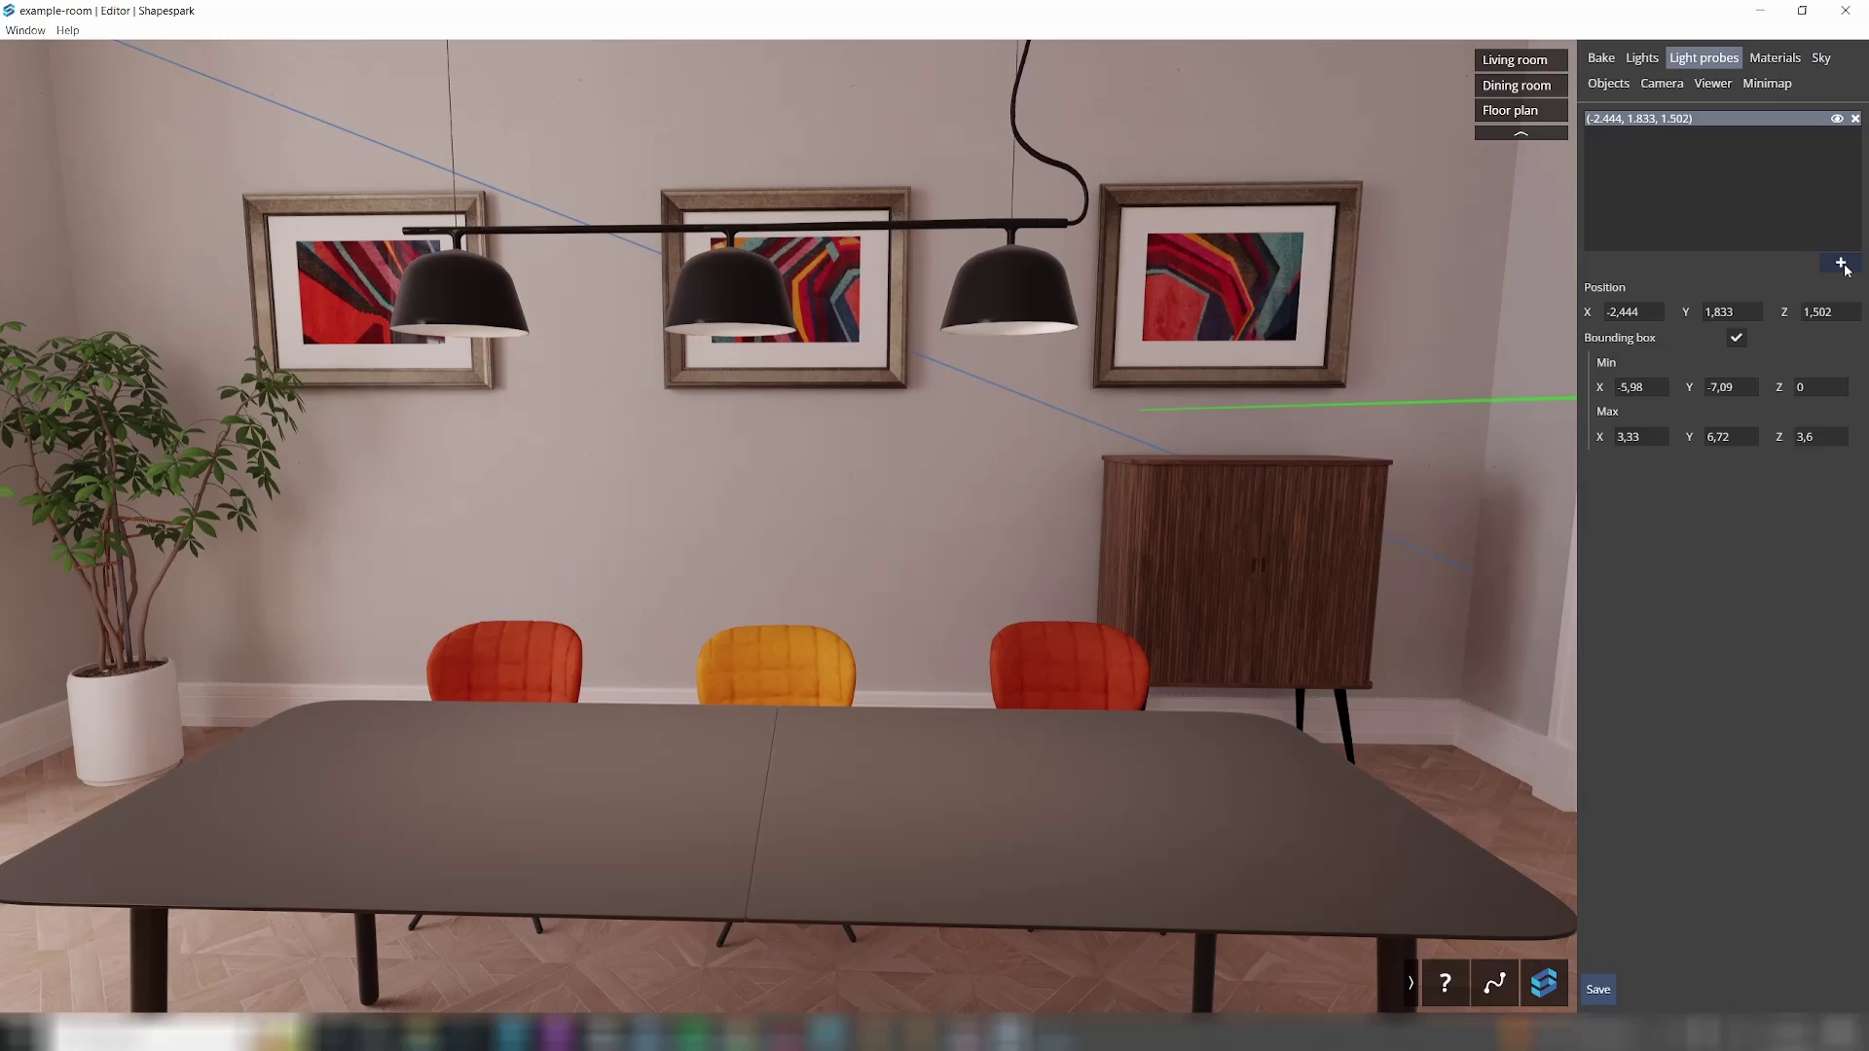
left_click(1841, 264)
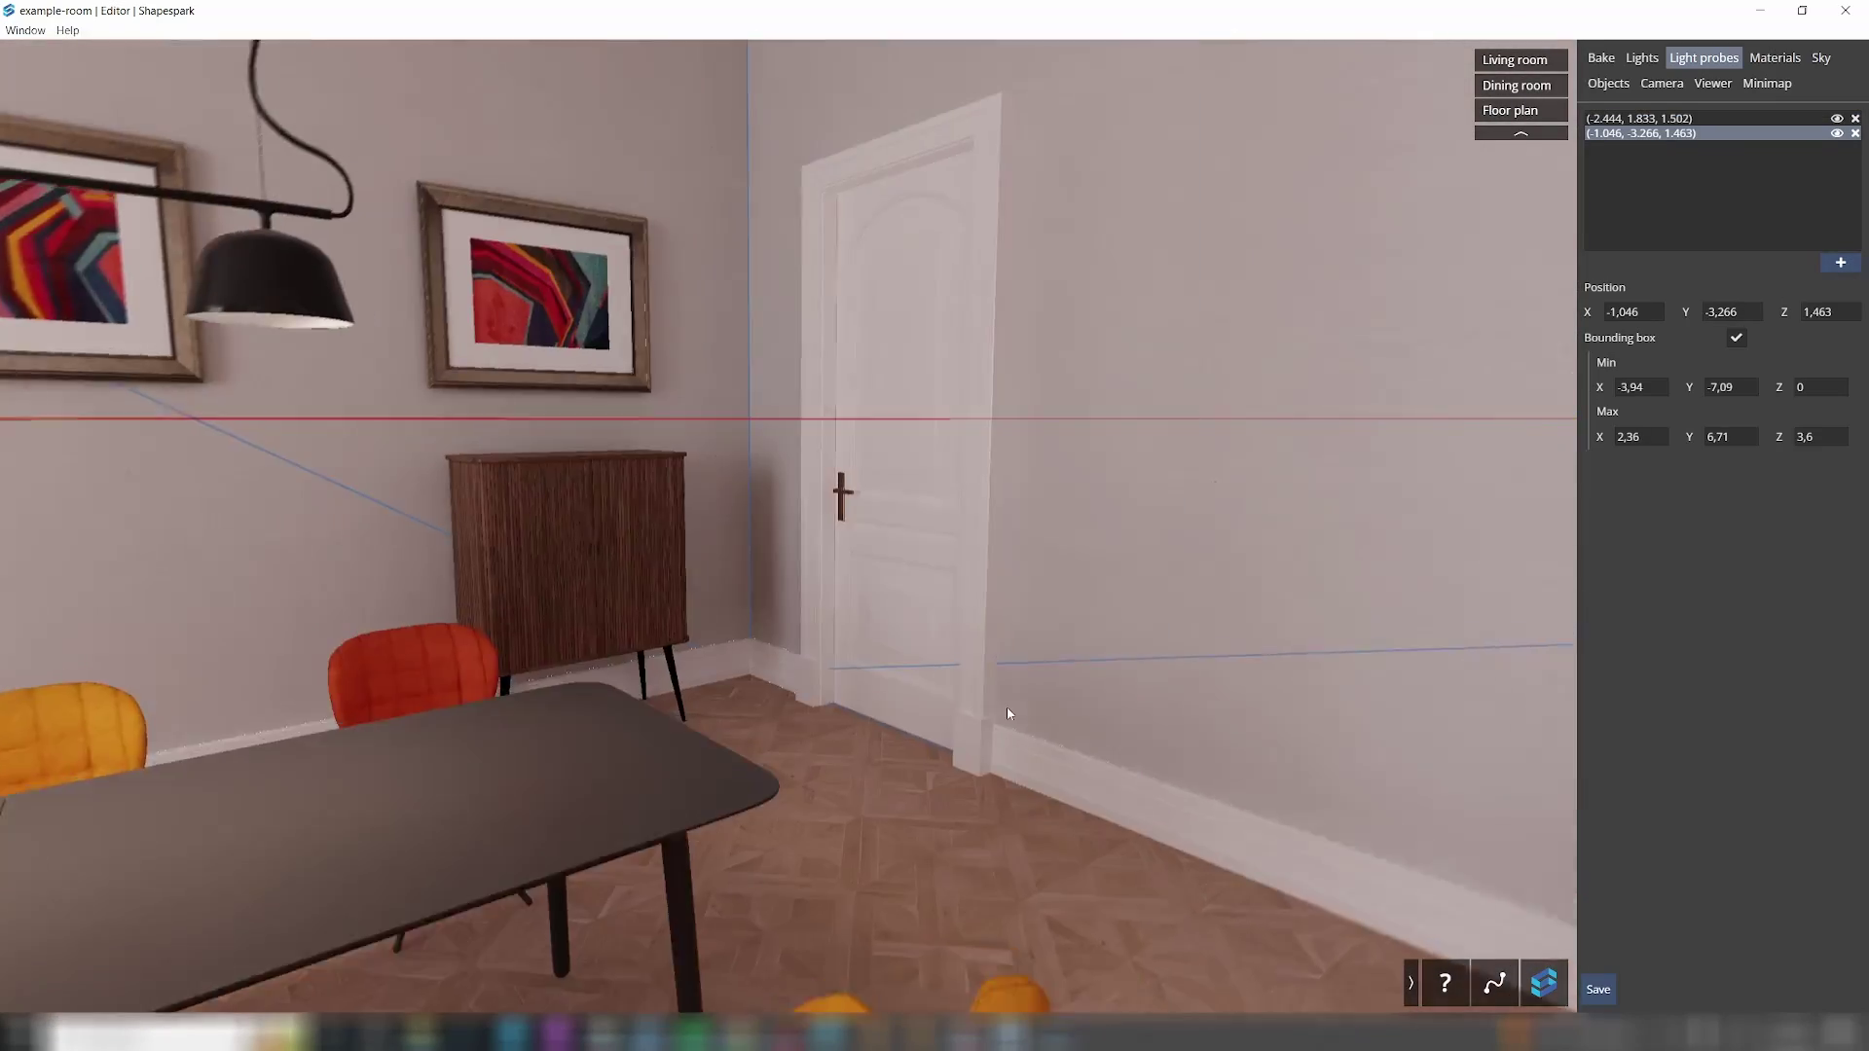
Step: Add another light probe in the dining room, in front of the wall mirror beside the opening
left_click(1209, 700)
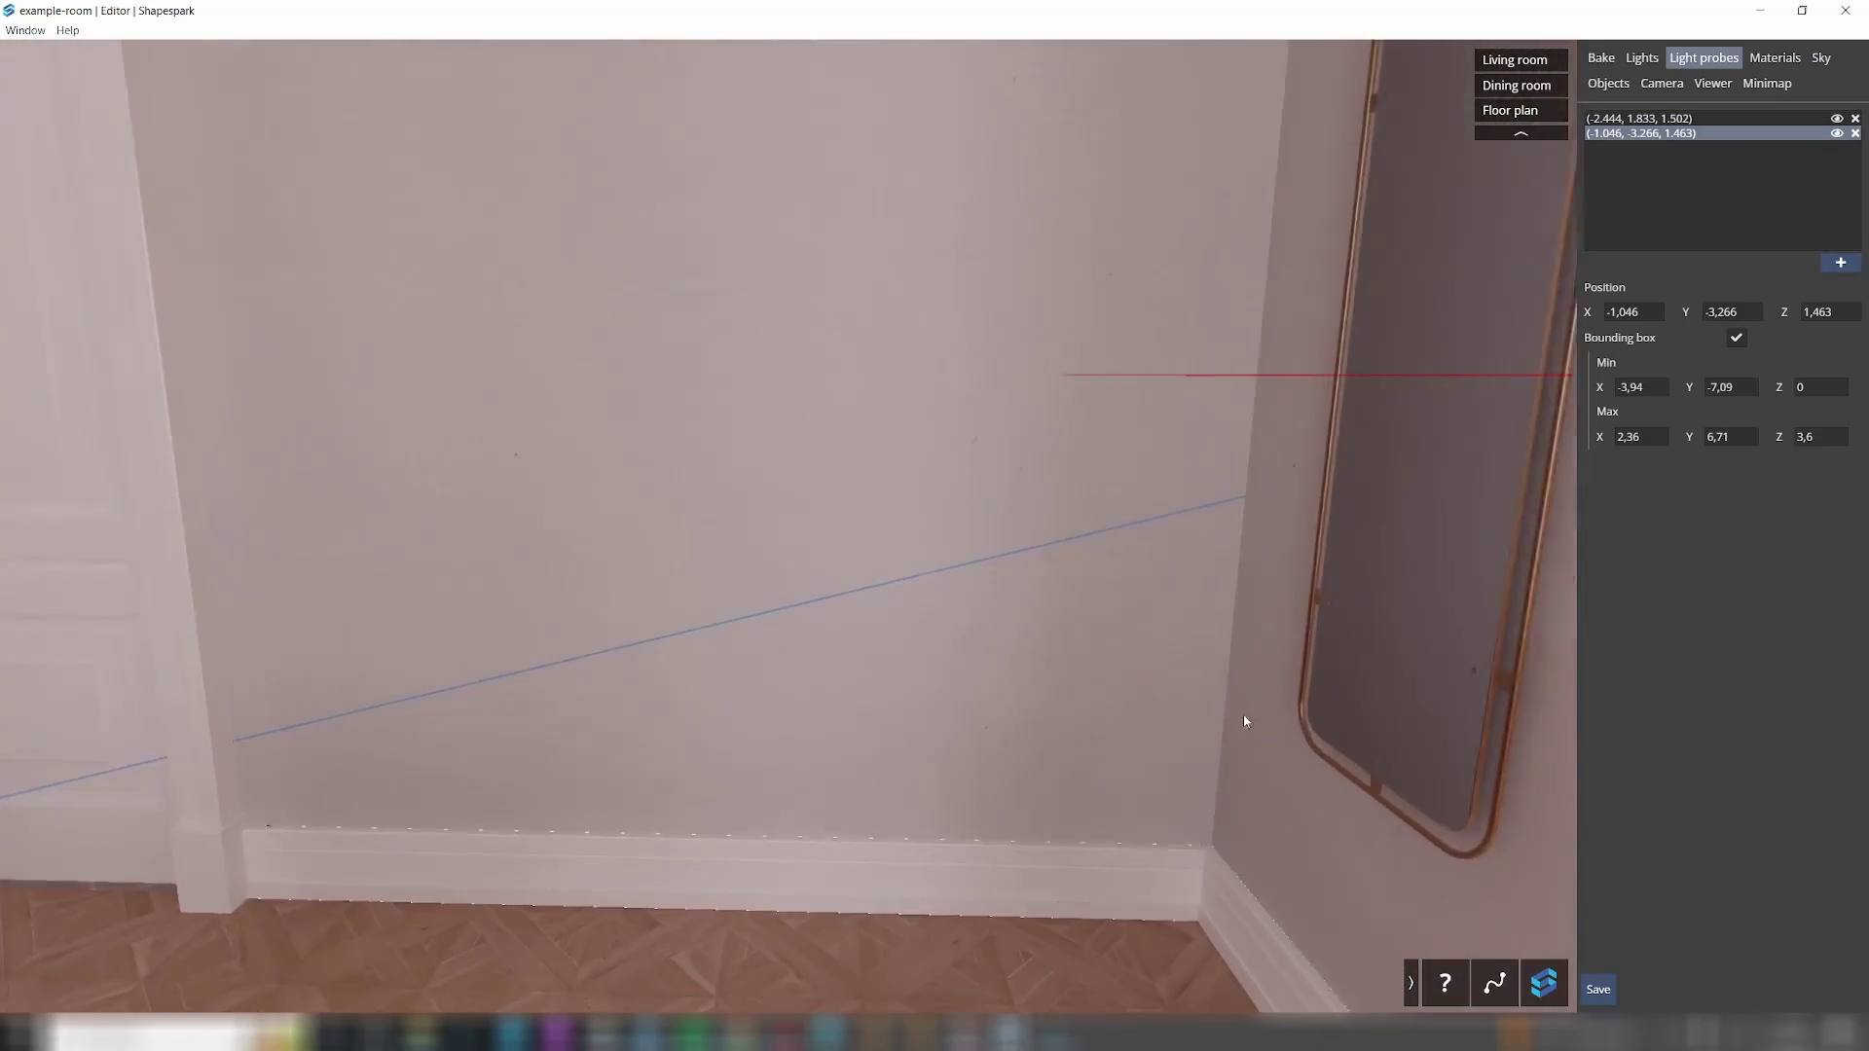
left_click(1409, 555)
key("s")
left_click_drag(817, 715, 923, 745)
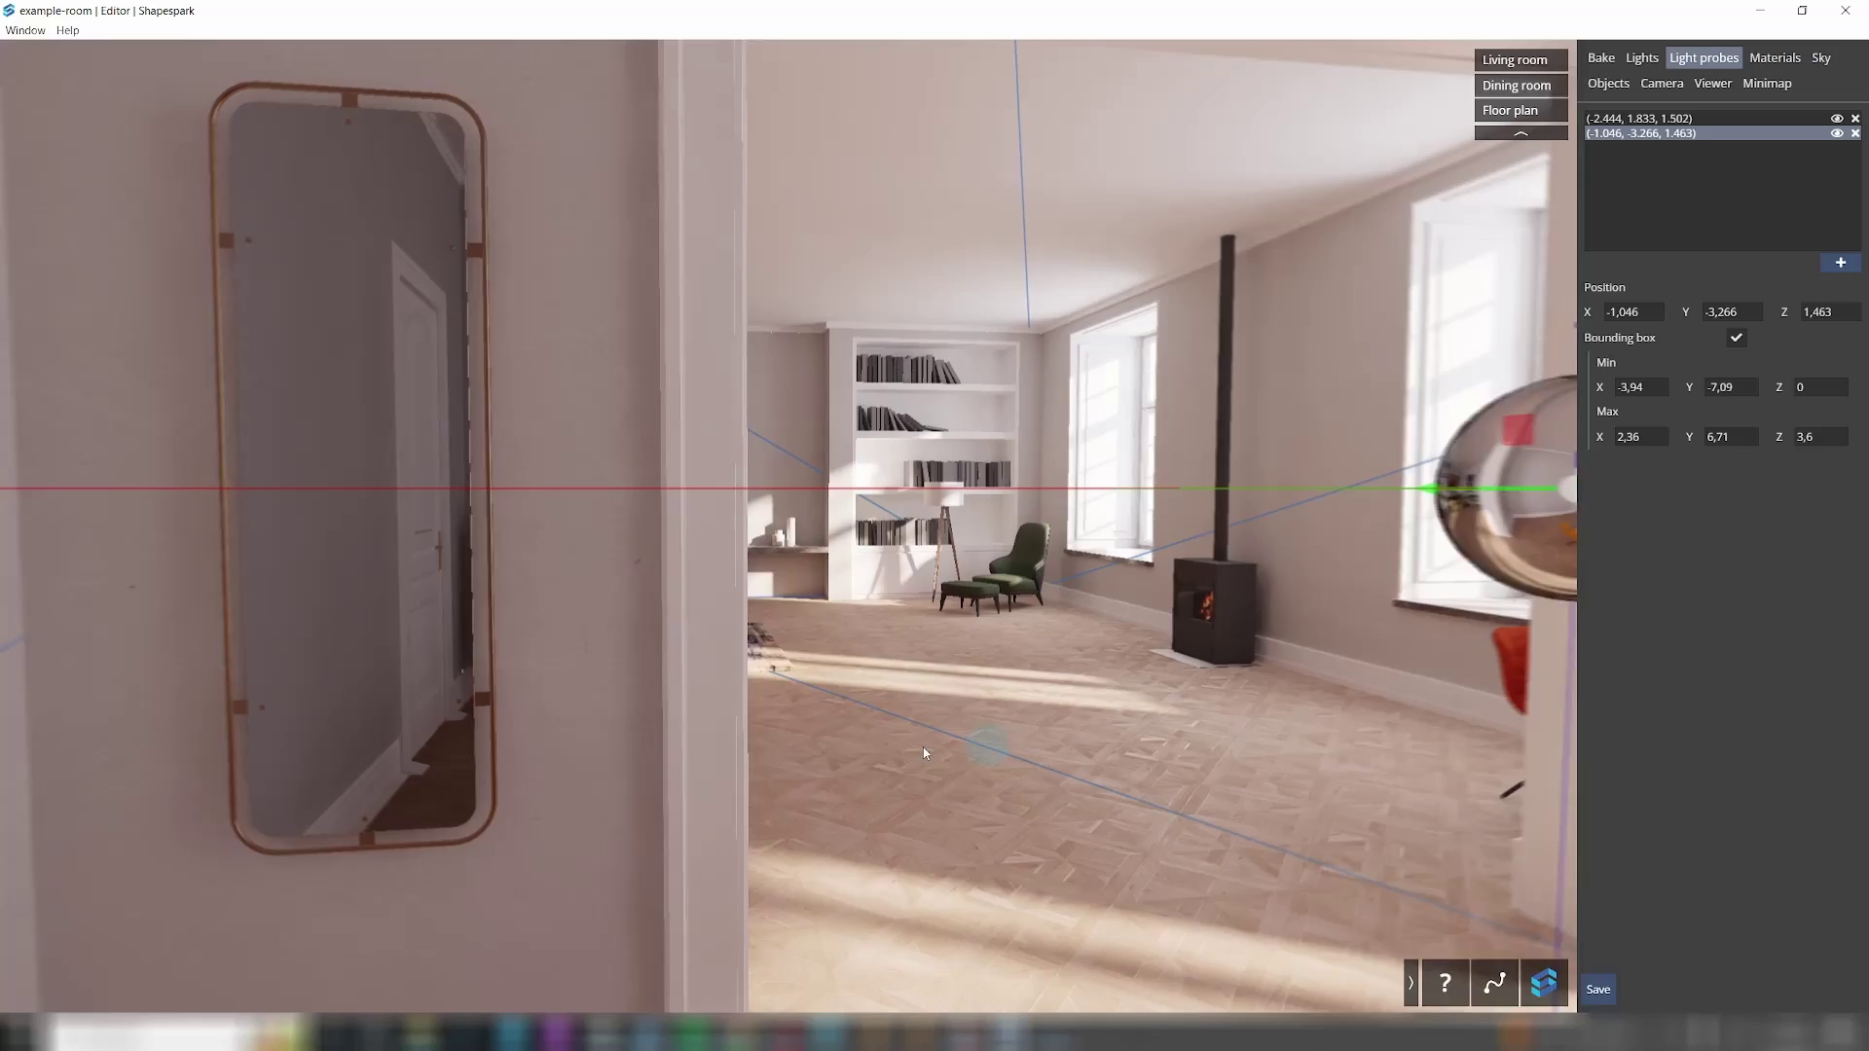
key("a")
key("w")
left_click(867, 714)
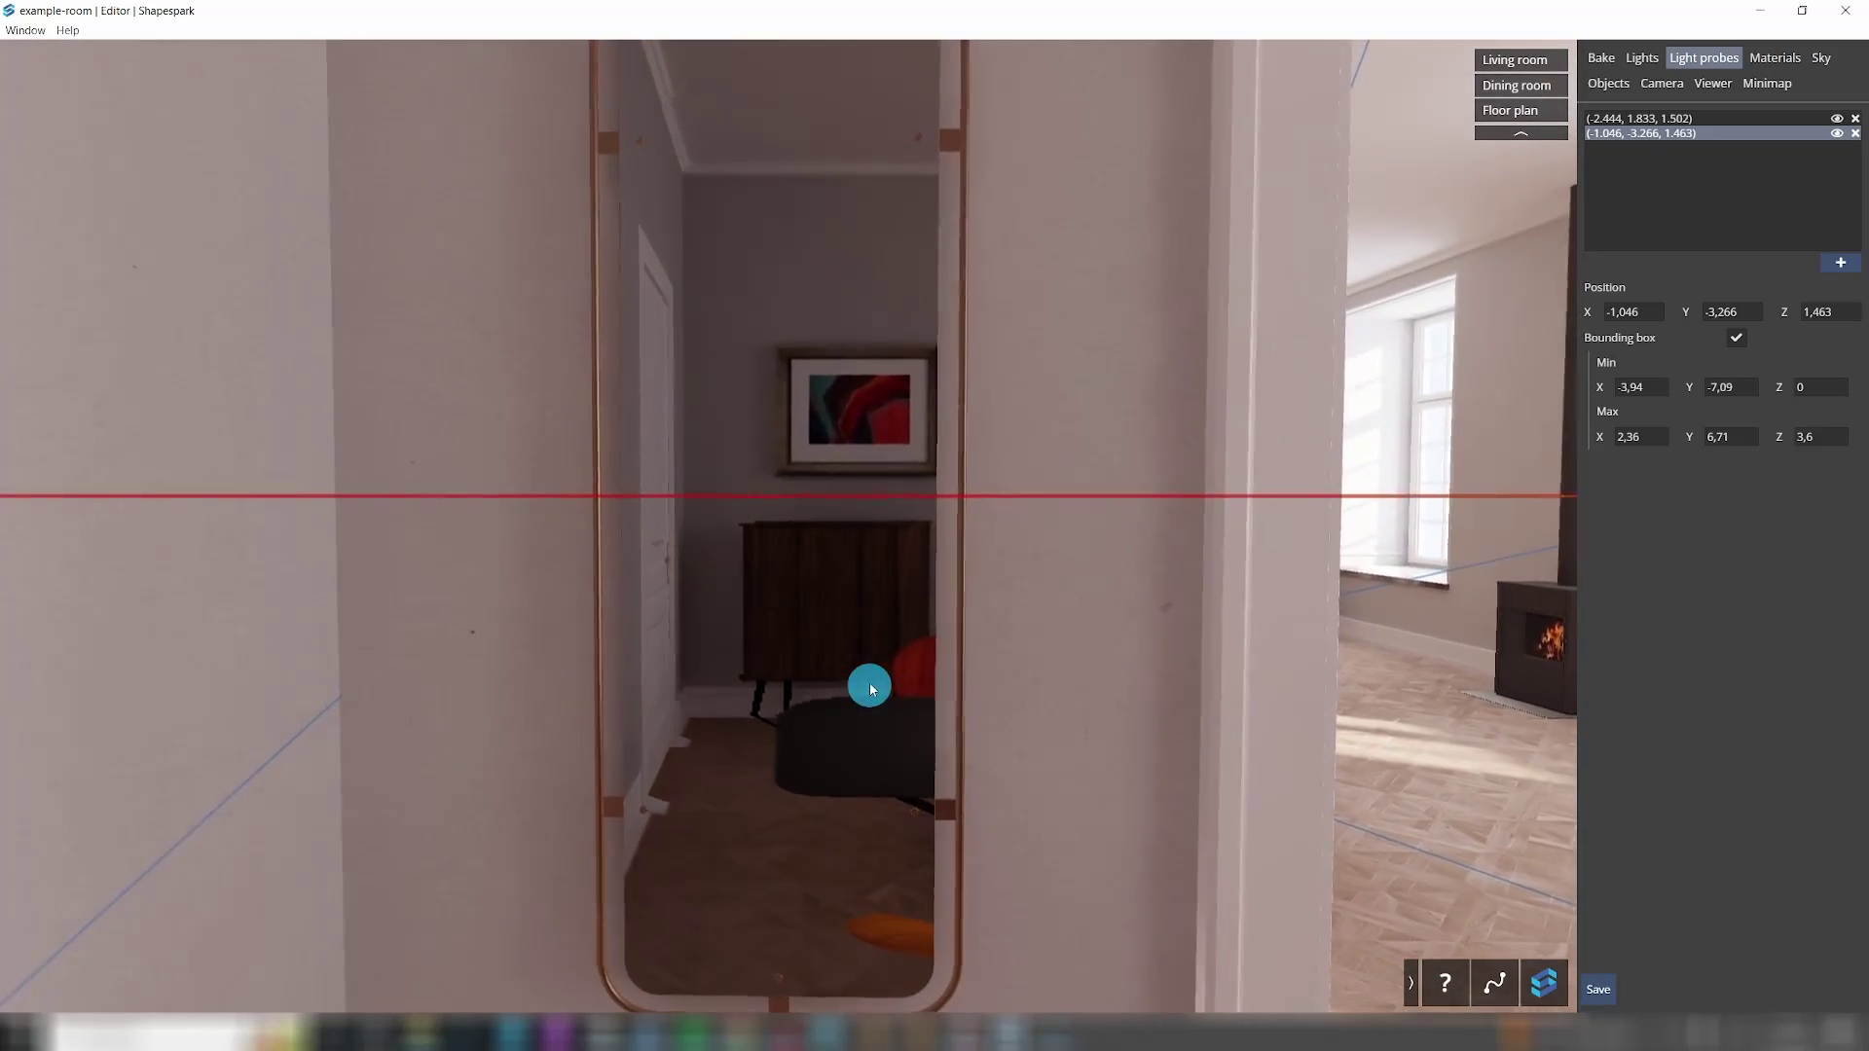
left_click(1837, 261)
Step: Examine the light probes and their placement in the living room and through the dining room opening
left_click_drag(1041, 554, 607, 605)
key("w")
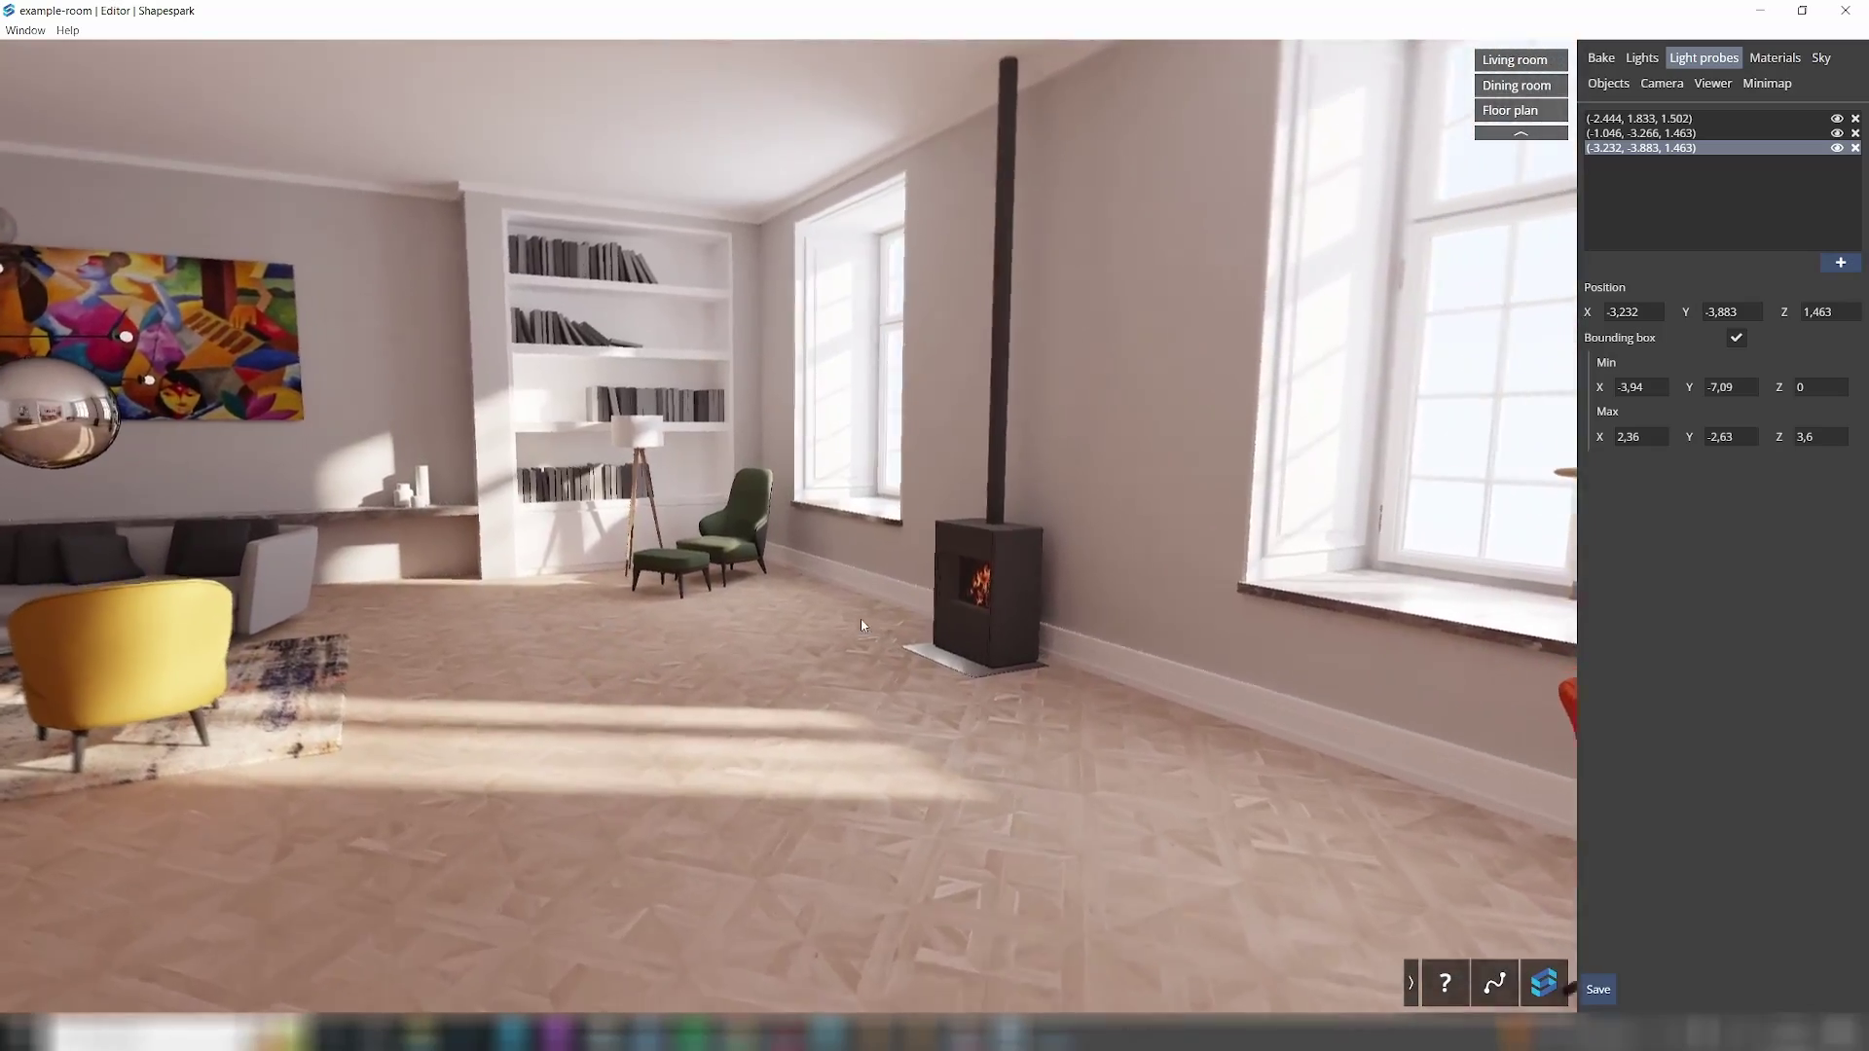
mouse_move(862, 624)
left_mouse_down()
mouse_move(963, 613)
mouse_move(867, 681)
mouse_move(716, 722)
mouse_move(1215, 730)
mouse_move(1138, 675)
mouse_move(1104, 696)
mouse_move(710, 659)
left_mouse_up()
left_click(869, 526)
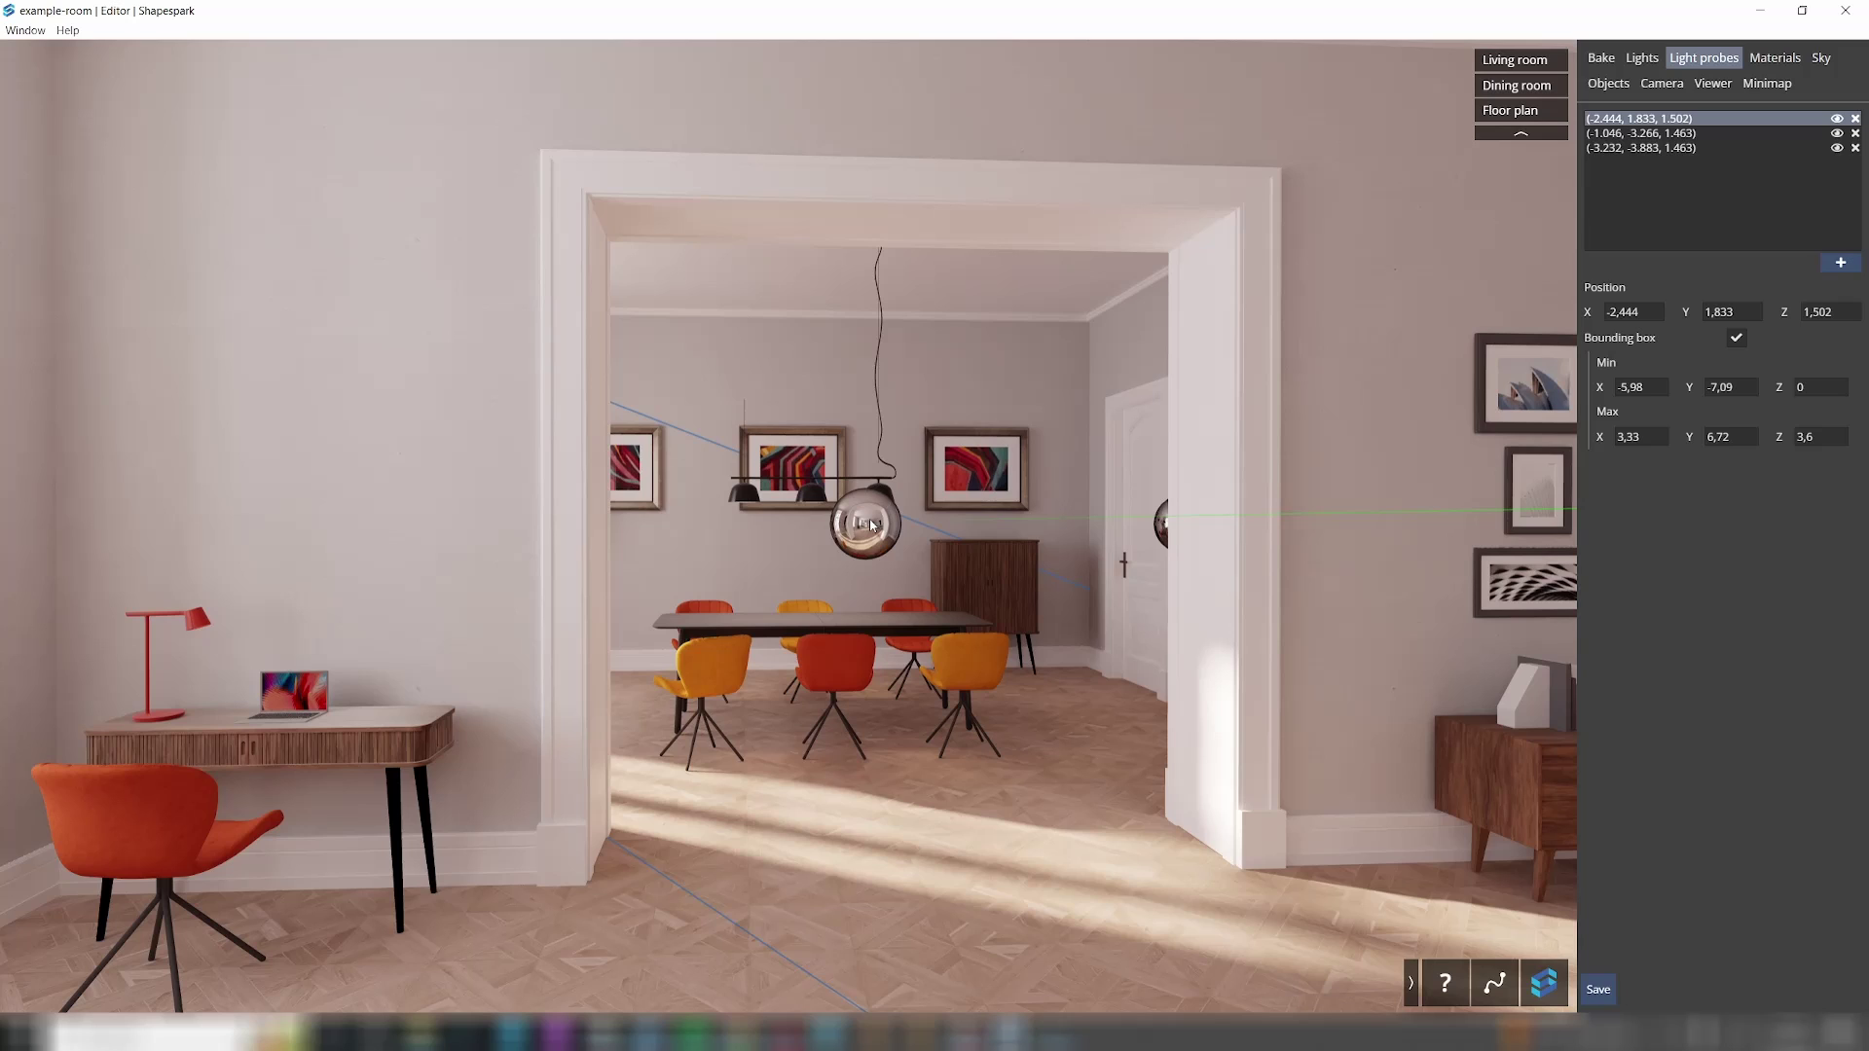
left_click(871, 526)
mouse_move(857, 523)
left_mouse_down()
mouse_move(792, 517)
mouse_move(960, 581)
mouse_move(837, 533)
left_mouse_up()
left_click_drag(827, 441, 827, 470)
left_click_drag(718, 547, 692, 558)
left_click_drag(955, 737, 1231, 628)
Step: Change the solid base color of the chandelier's Lamp black material to light grey
left_click(1771, 60)
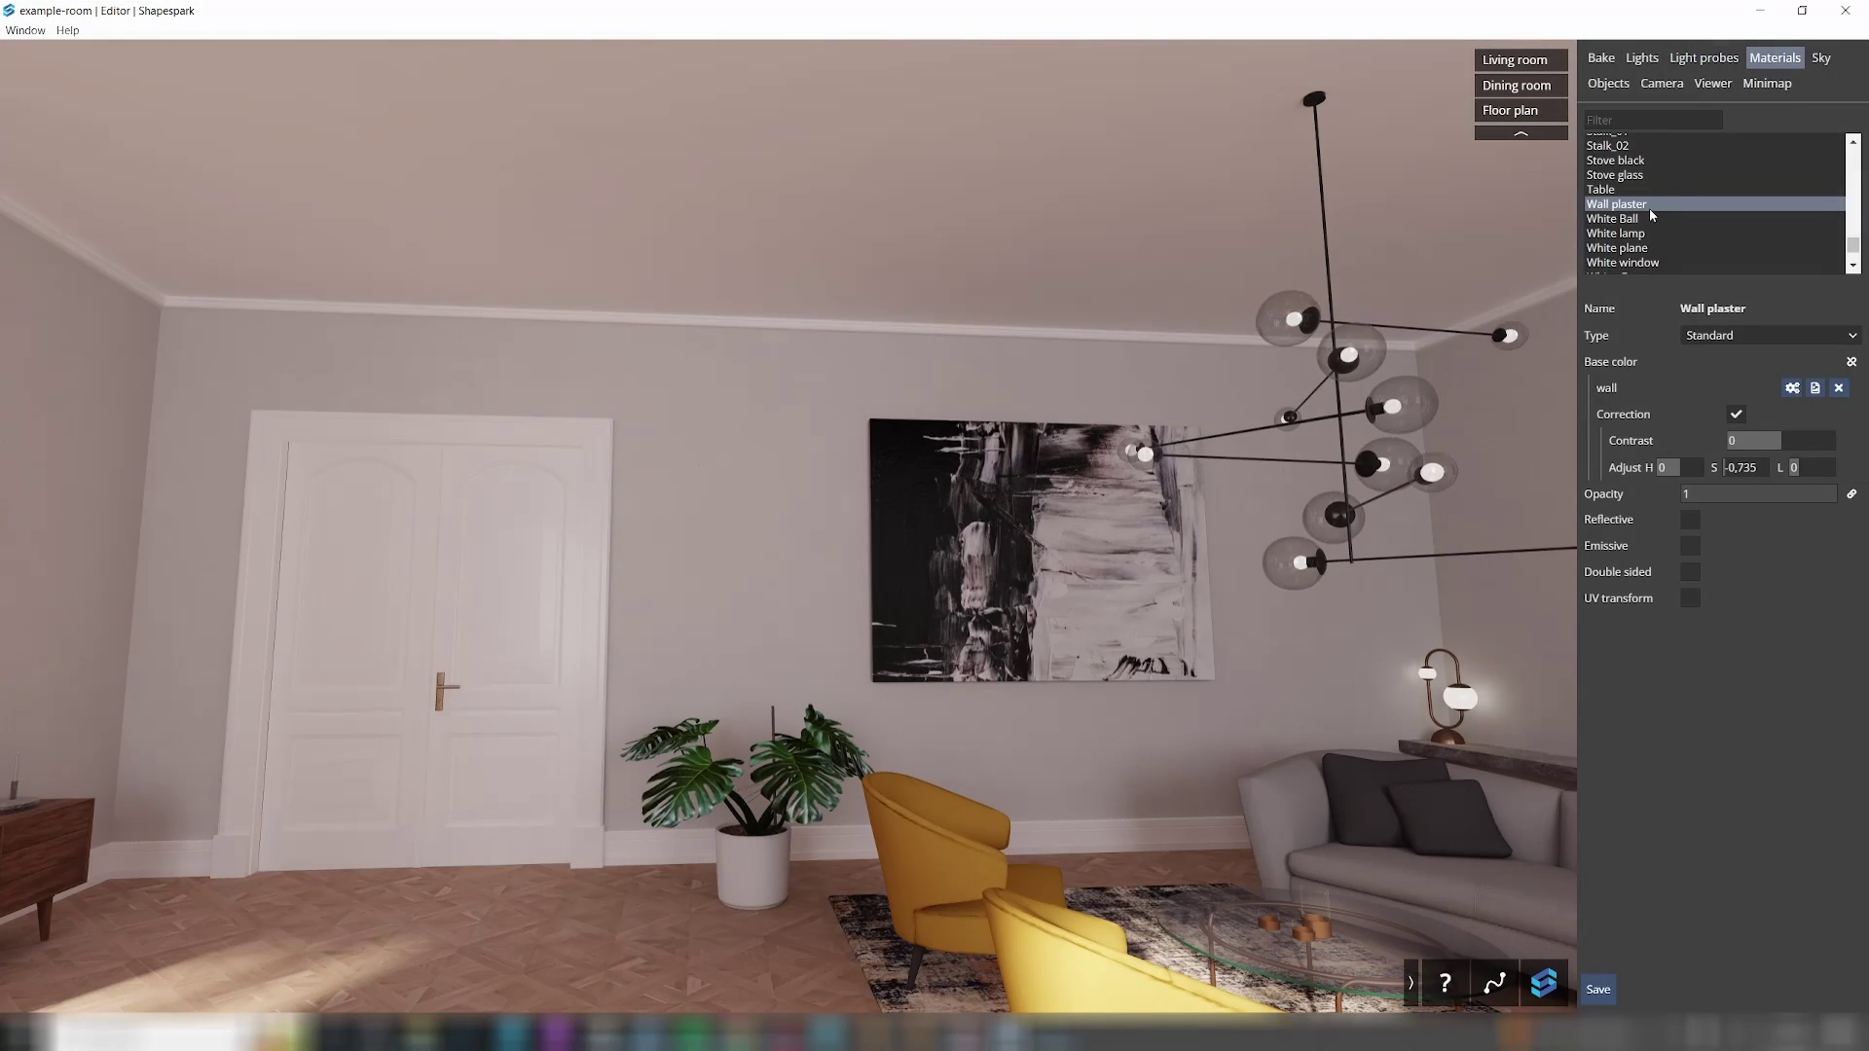
mouse_move(790, 716)
left_mouse_down()
mouse_move(1065, 784)
mouse_move(1134, 651)
mouse_move(730, 647)
mouse_move(272, 681)
mouse_move(831, 816)
mouse_move(1044, 709)
mouse_move(1105, 435)
left_mouse_up()
left_click(1103, 467)
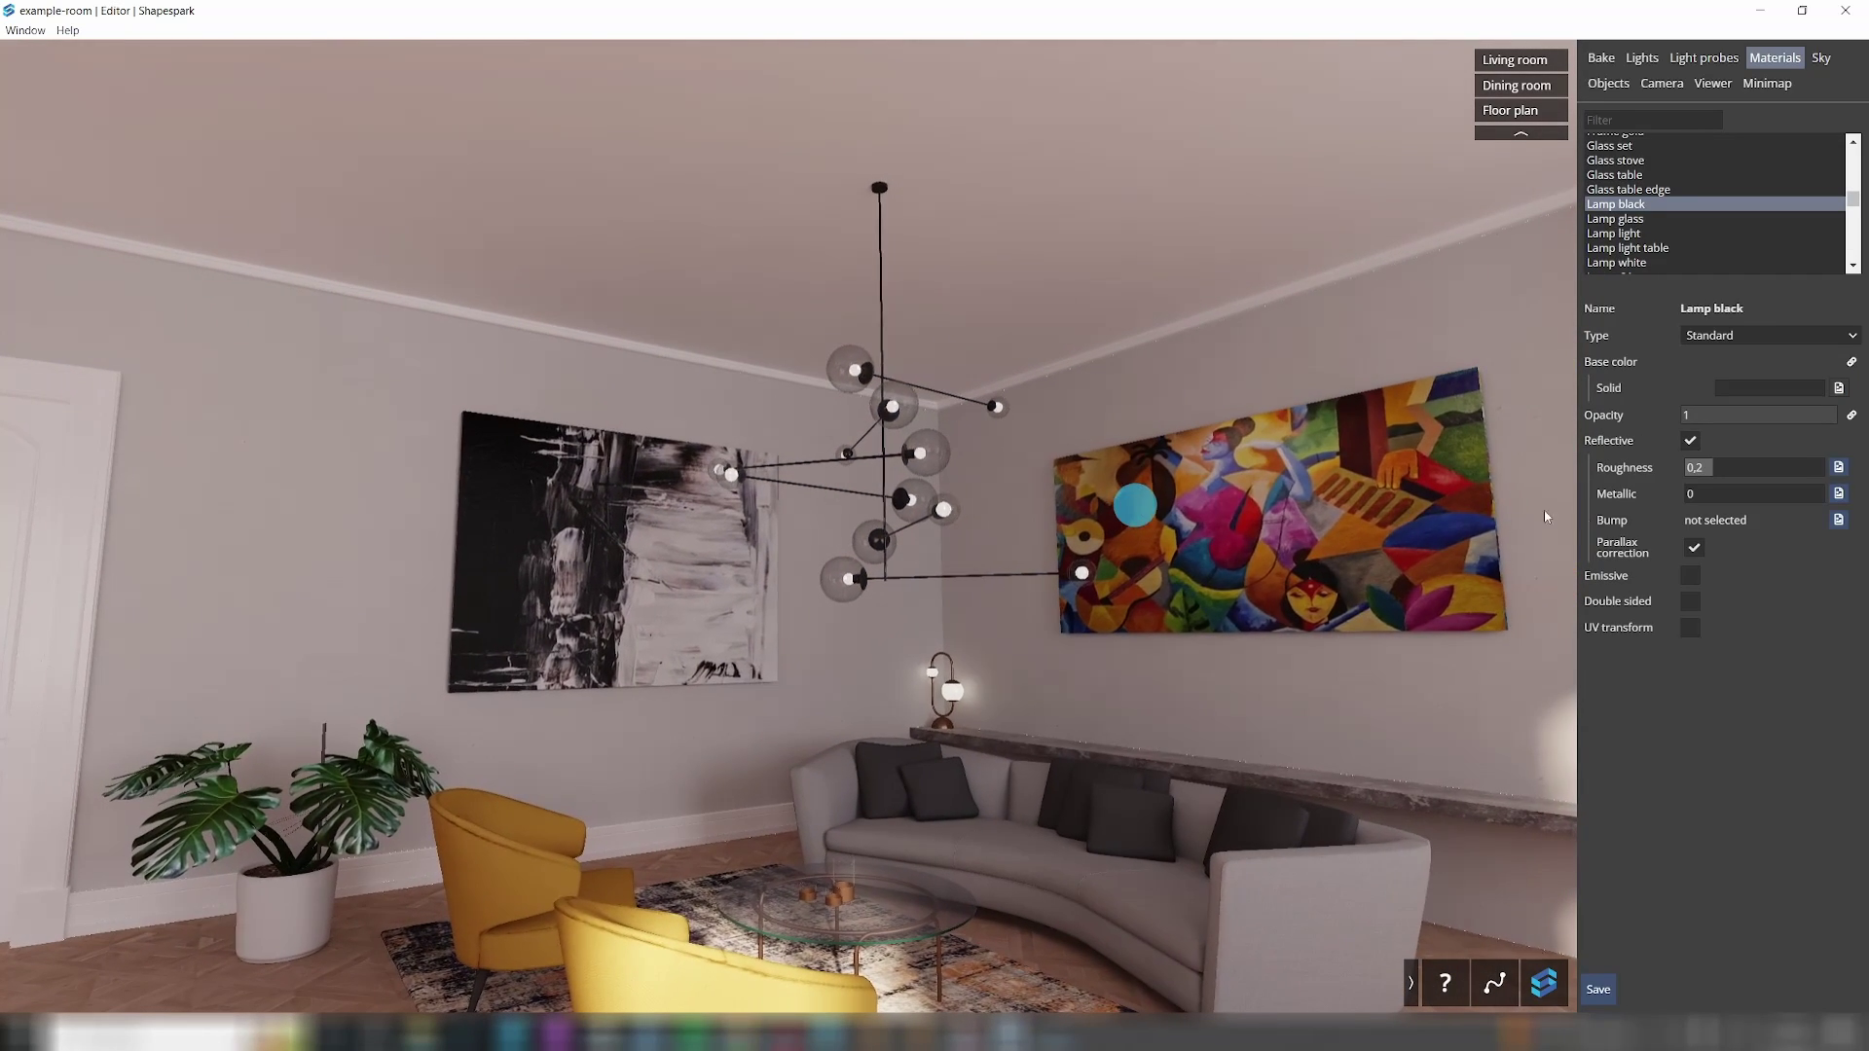
left_click(1802, 393)
left_click(1599, 501)
left_click(1755, 624)
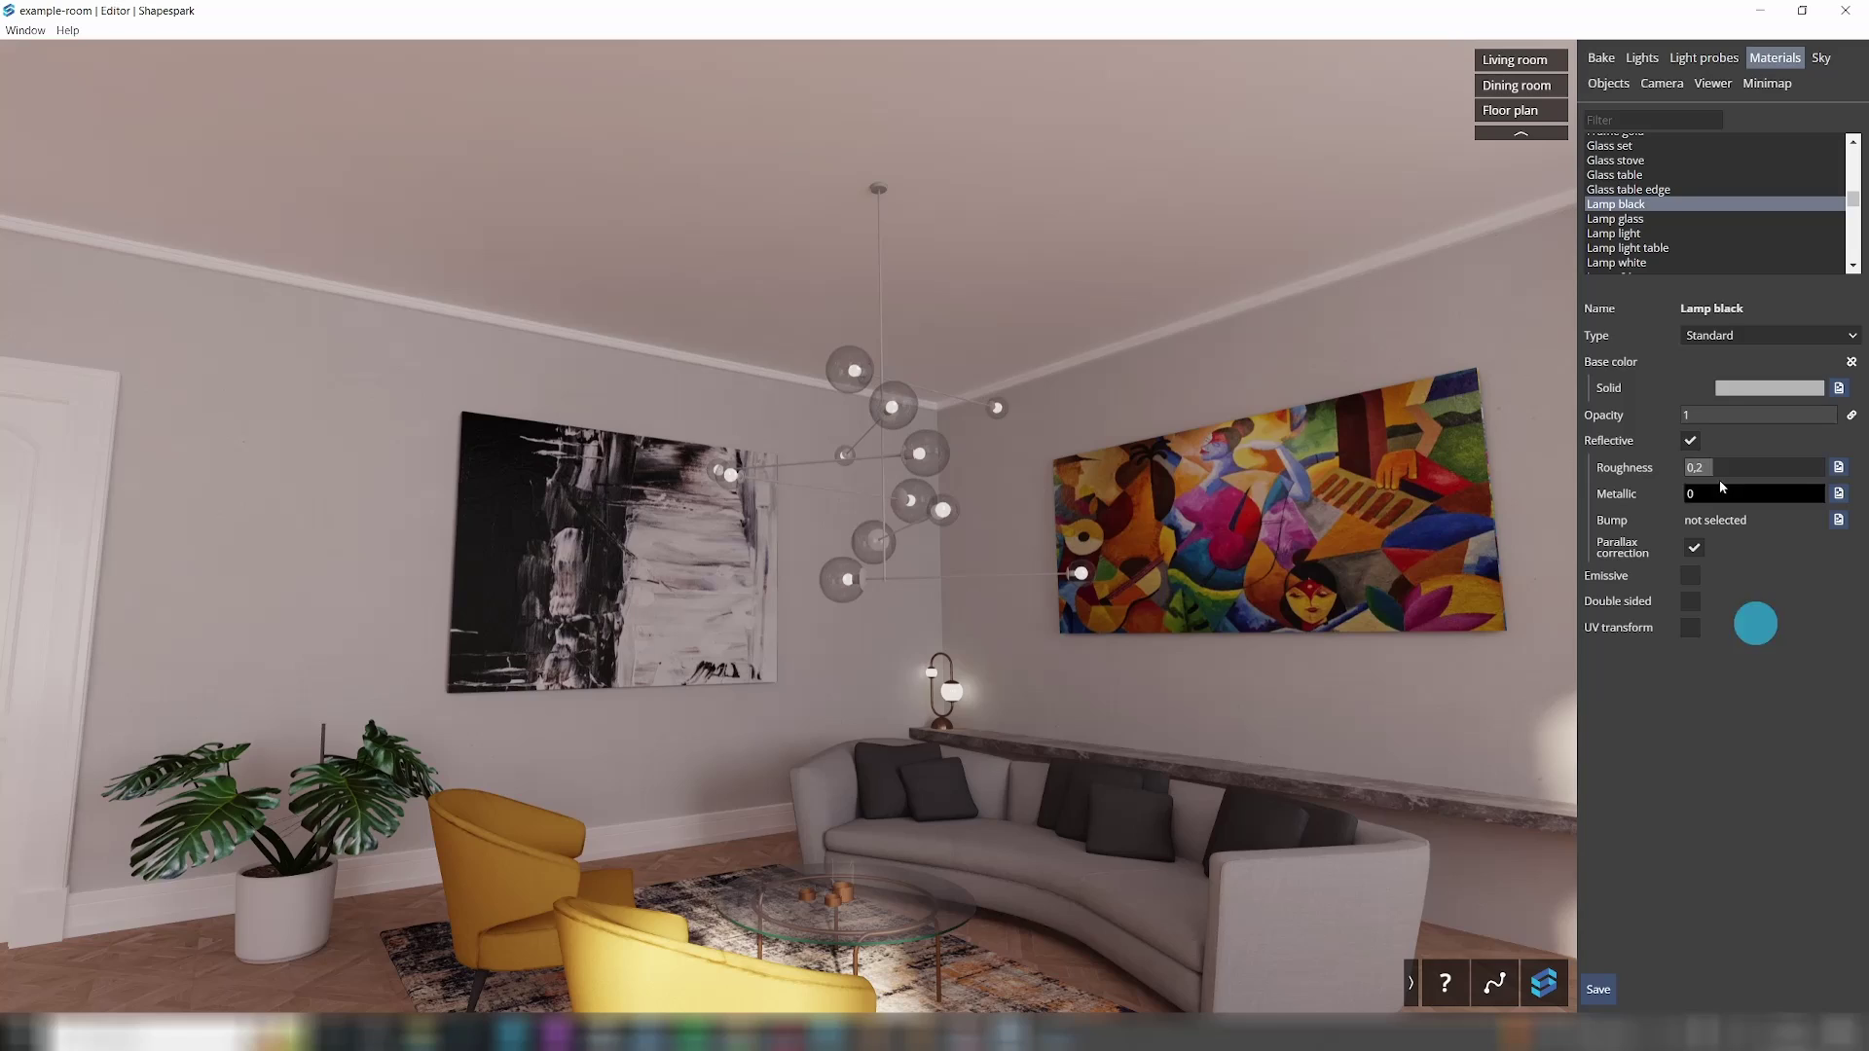
Step: Set the Lamp black material's roughness to 0.03 and its metallic value to 1
left_click_drag(1760, 469, 1664, 477)
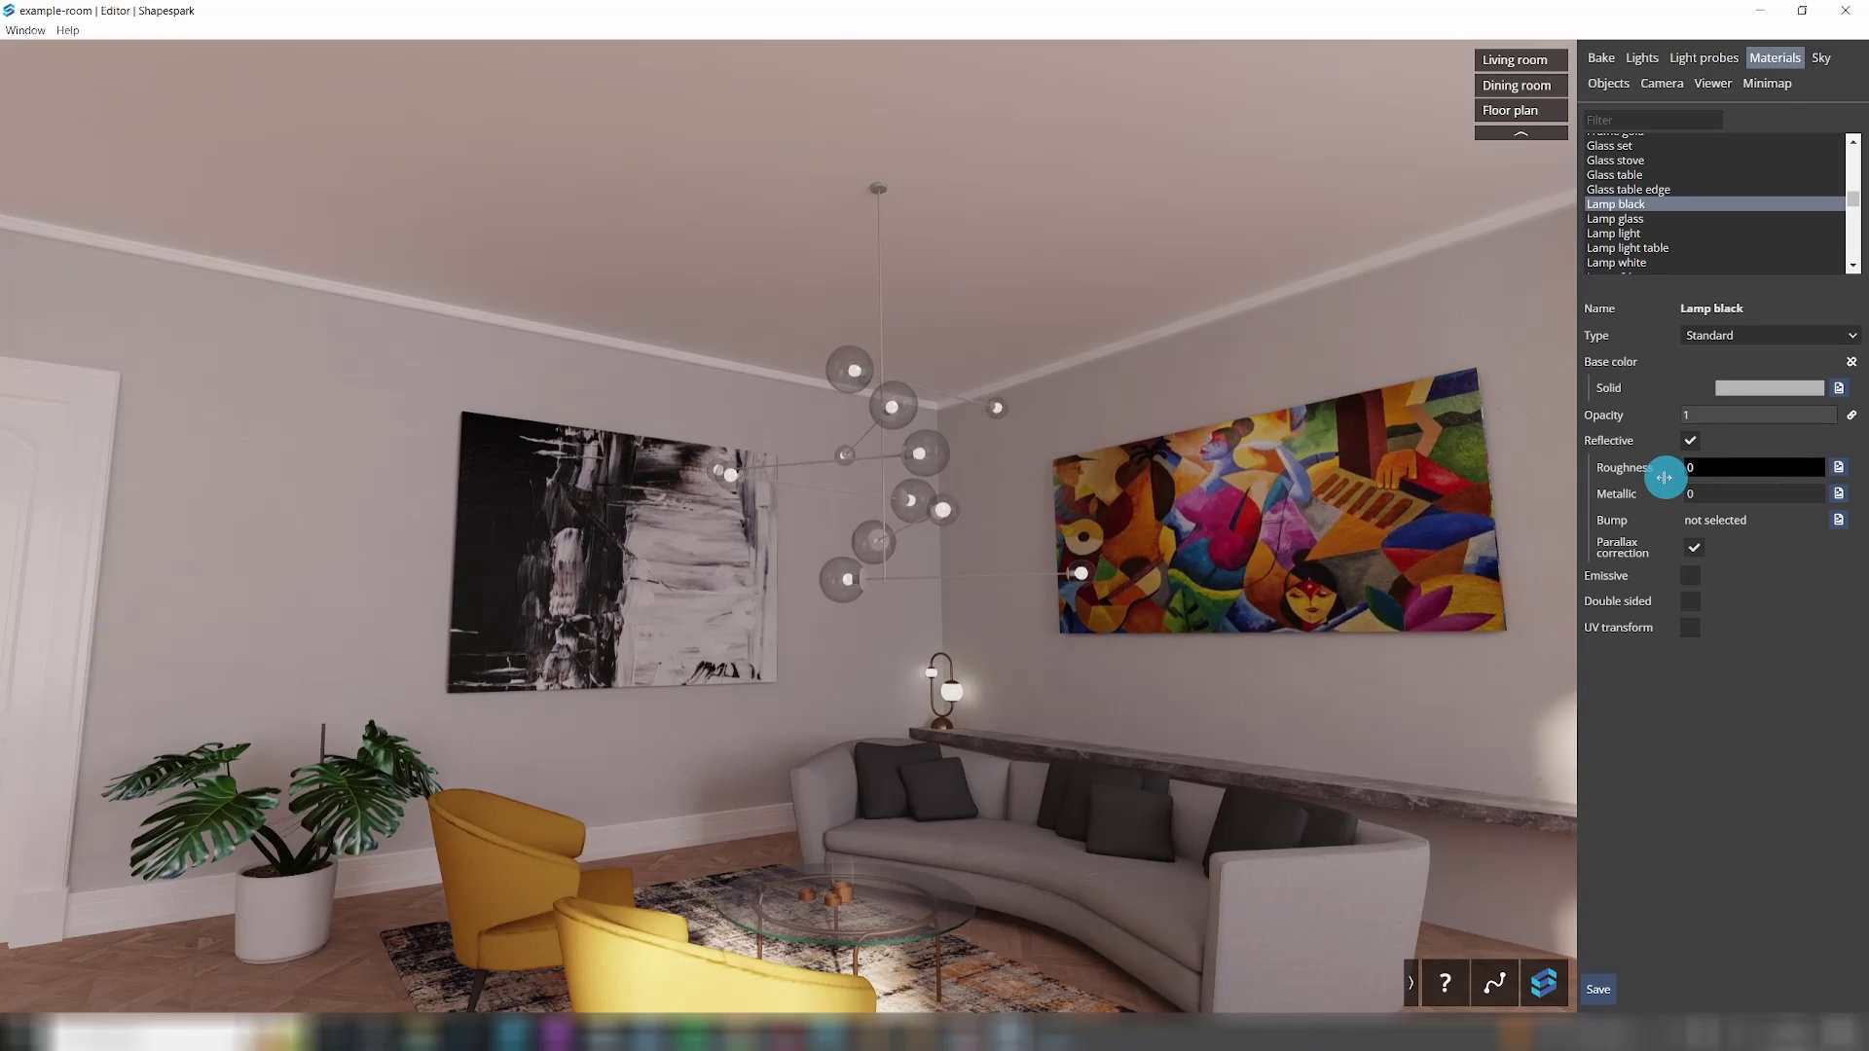
left_click(993, 563)
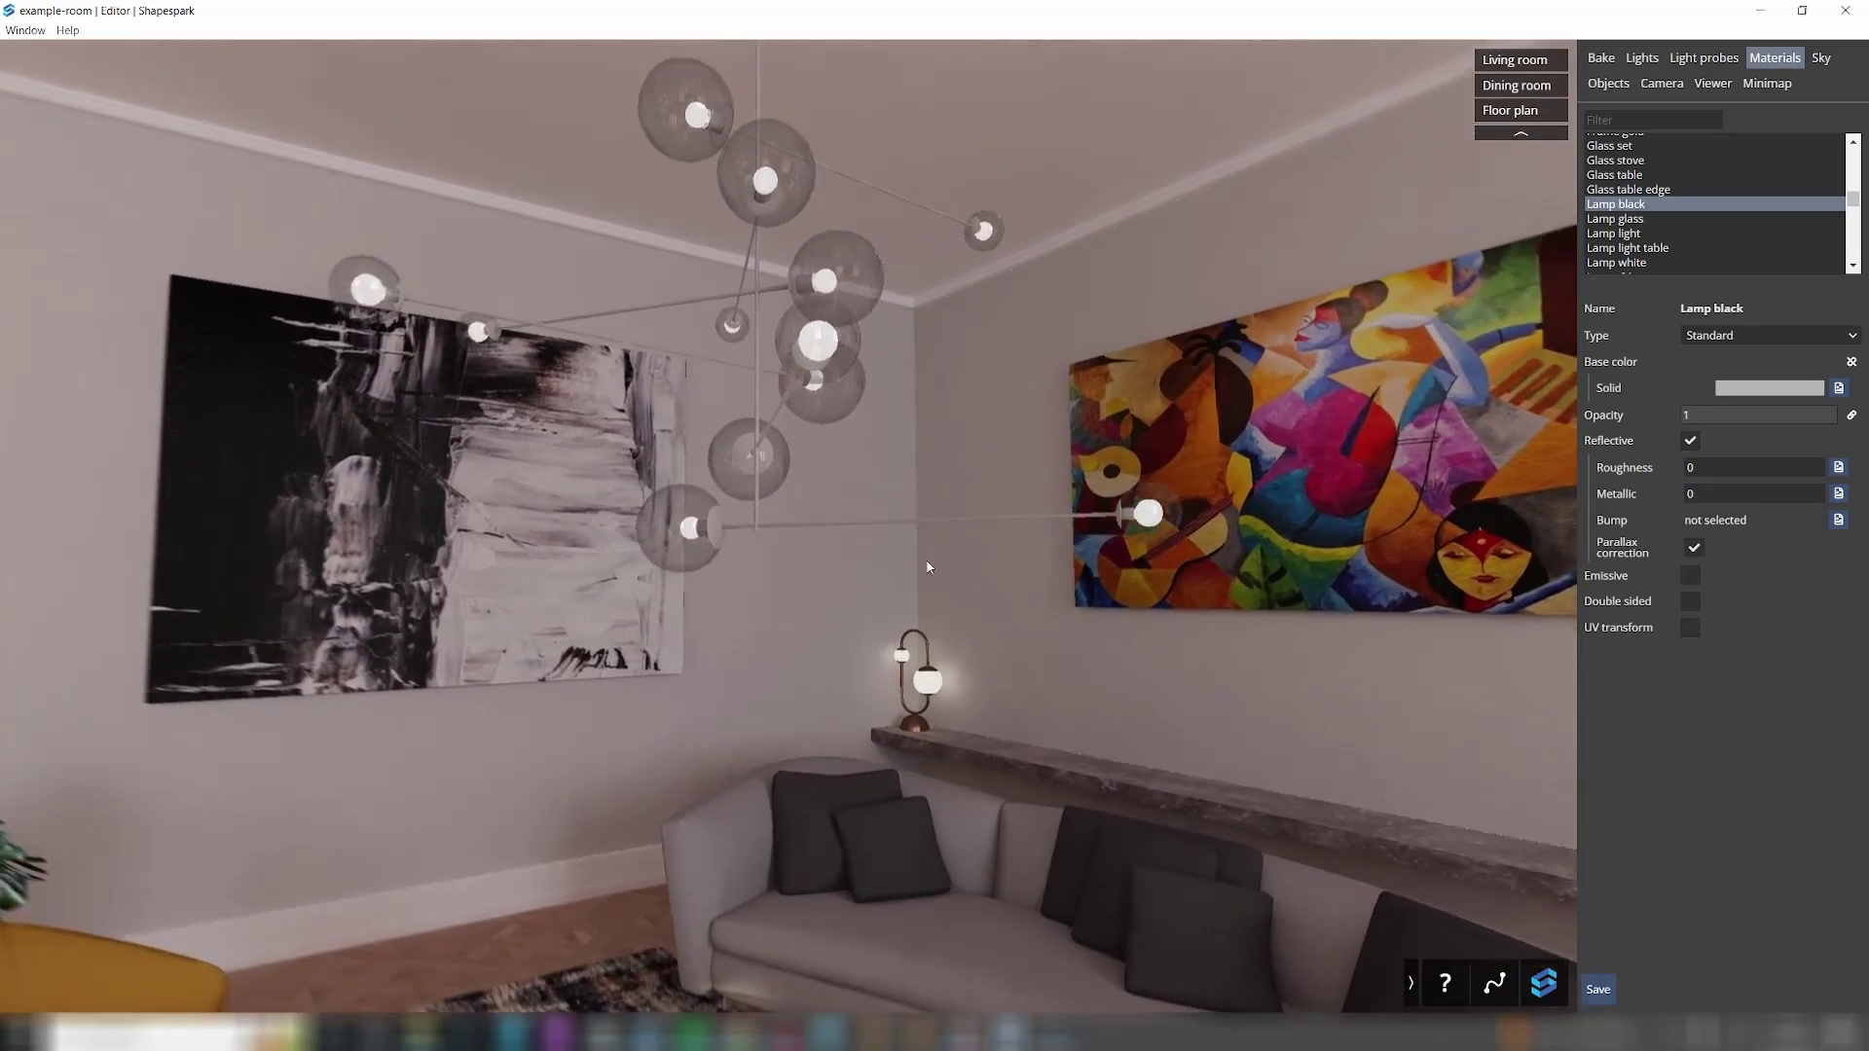
key("w")
mouse_move(928, 567)
left_mouse_down()
mouse_move(850, 617)
mouse_move(915, 562)
left_mouse_up()
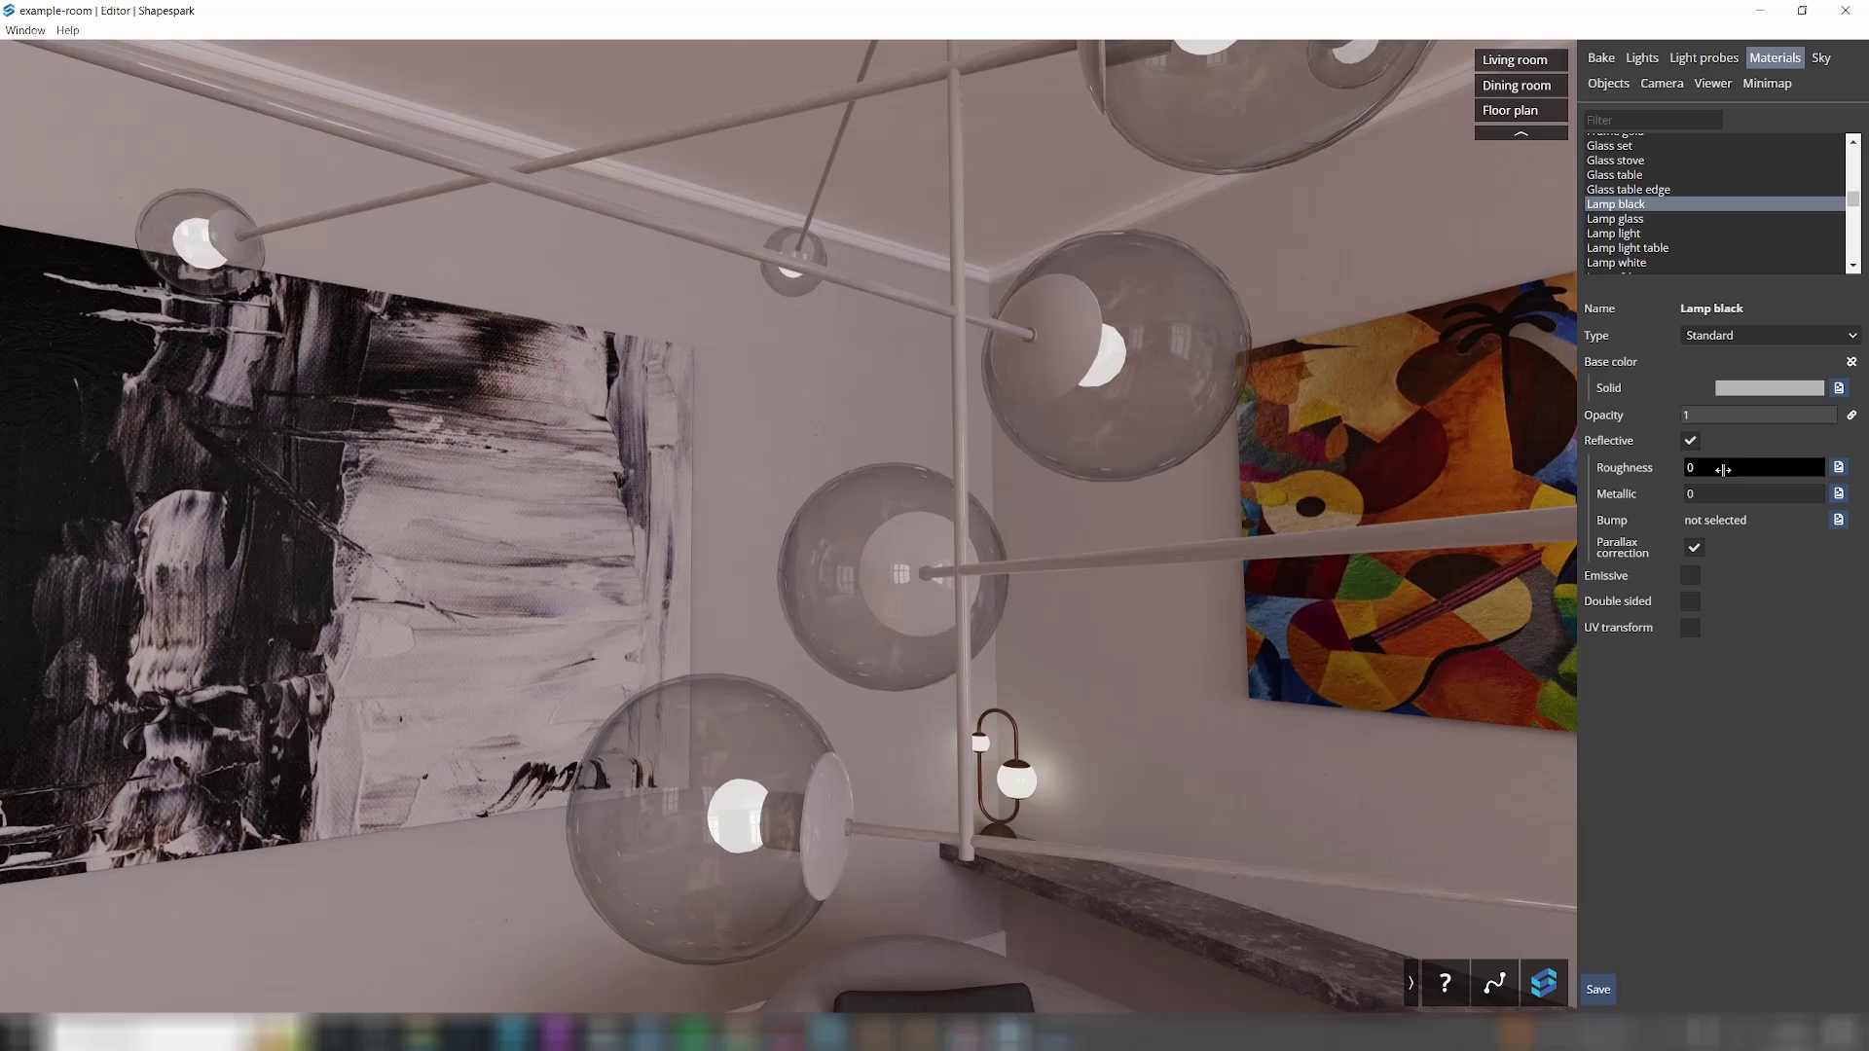
mouse_move(1723, 469)
left_mouse_down()
mouse_move(1866, 497)
mouse_move(1776, 464)
mouse_move(1690, 466)
left_mouse_up()
Step: Add a walk view of the living room facing the sofa and bookshelf, and name it Living room
left_click_drag(1001, 464, 1095, 674)
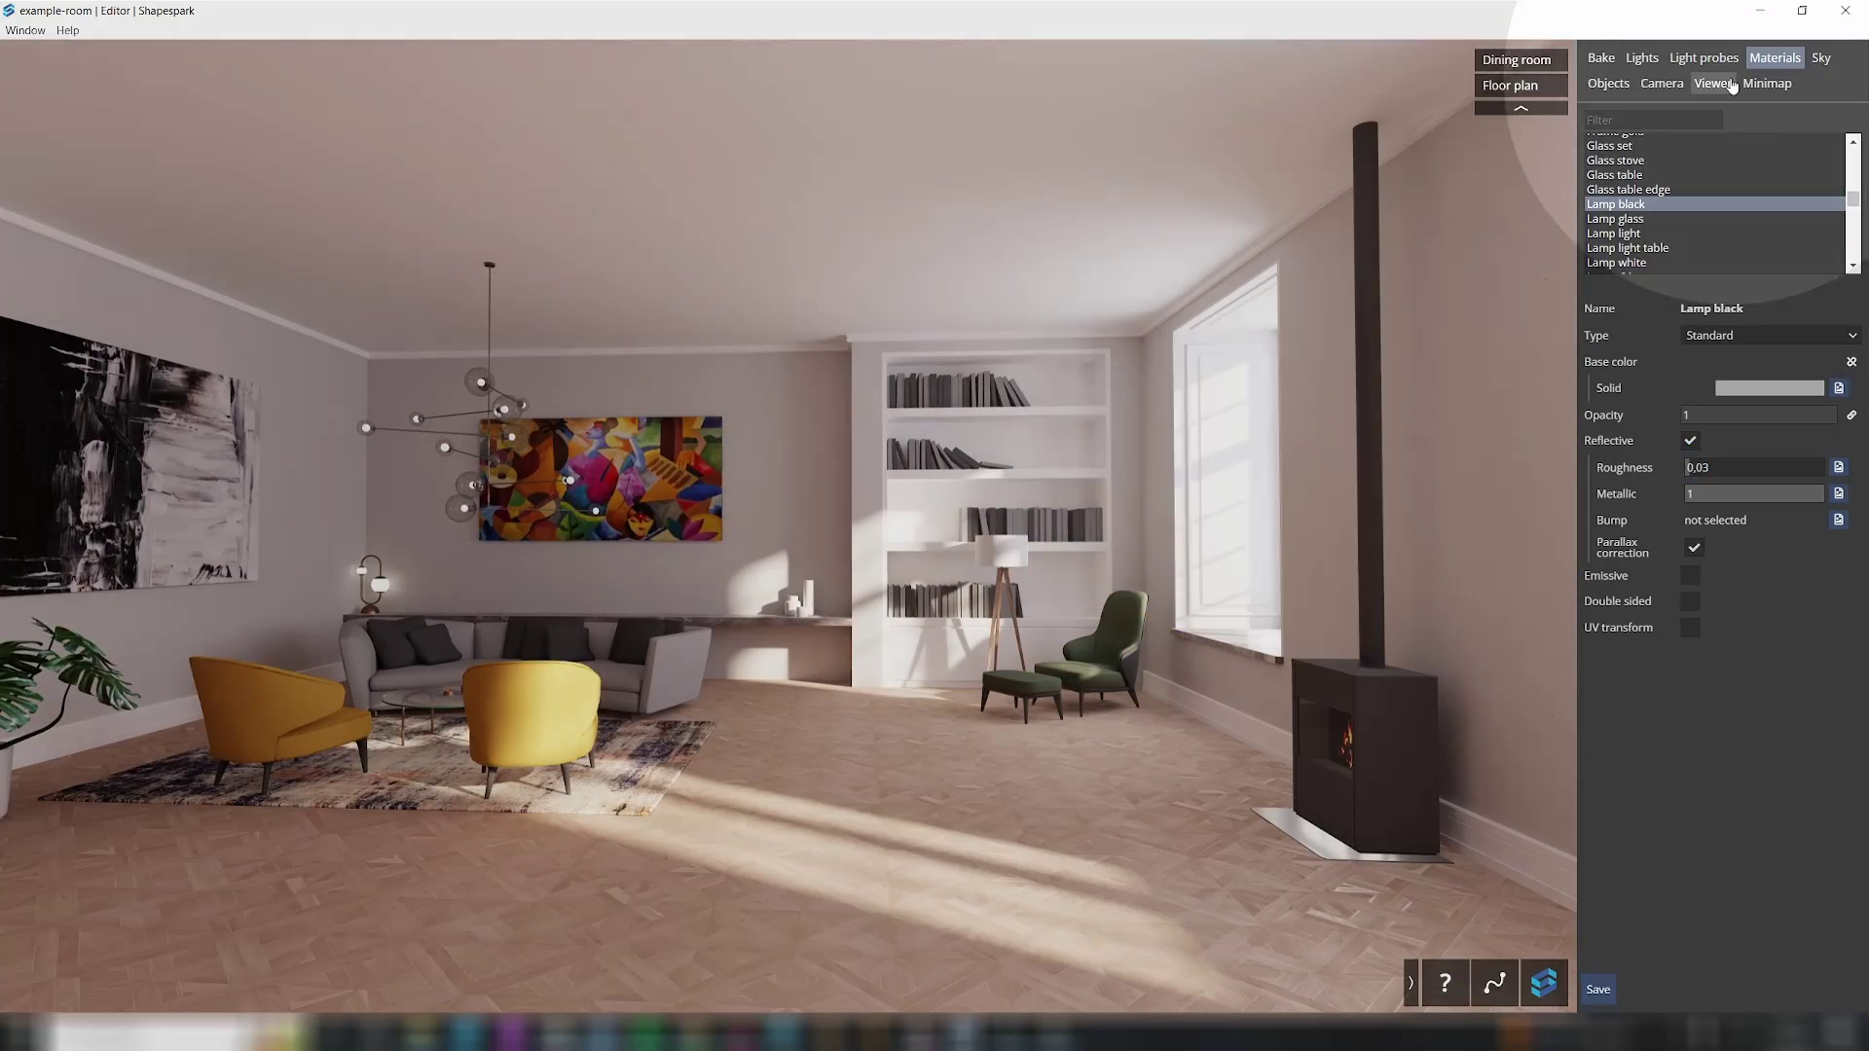
left_click(1731, 86)
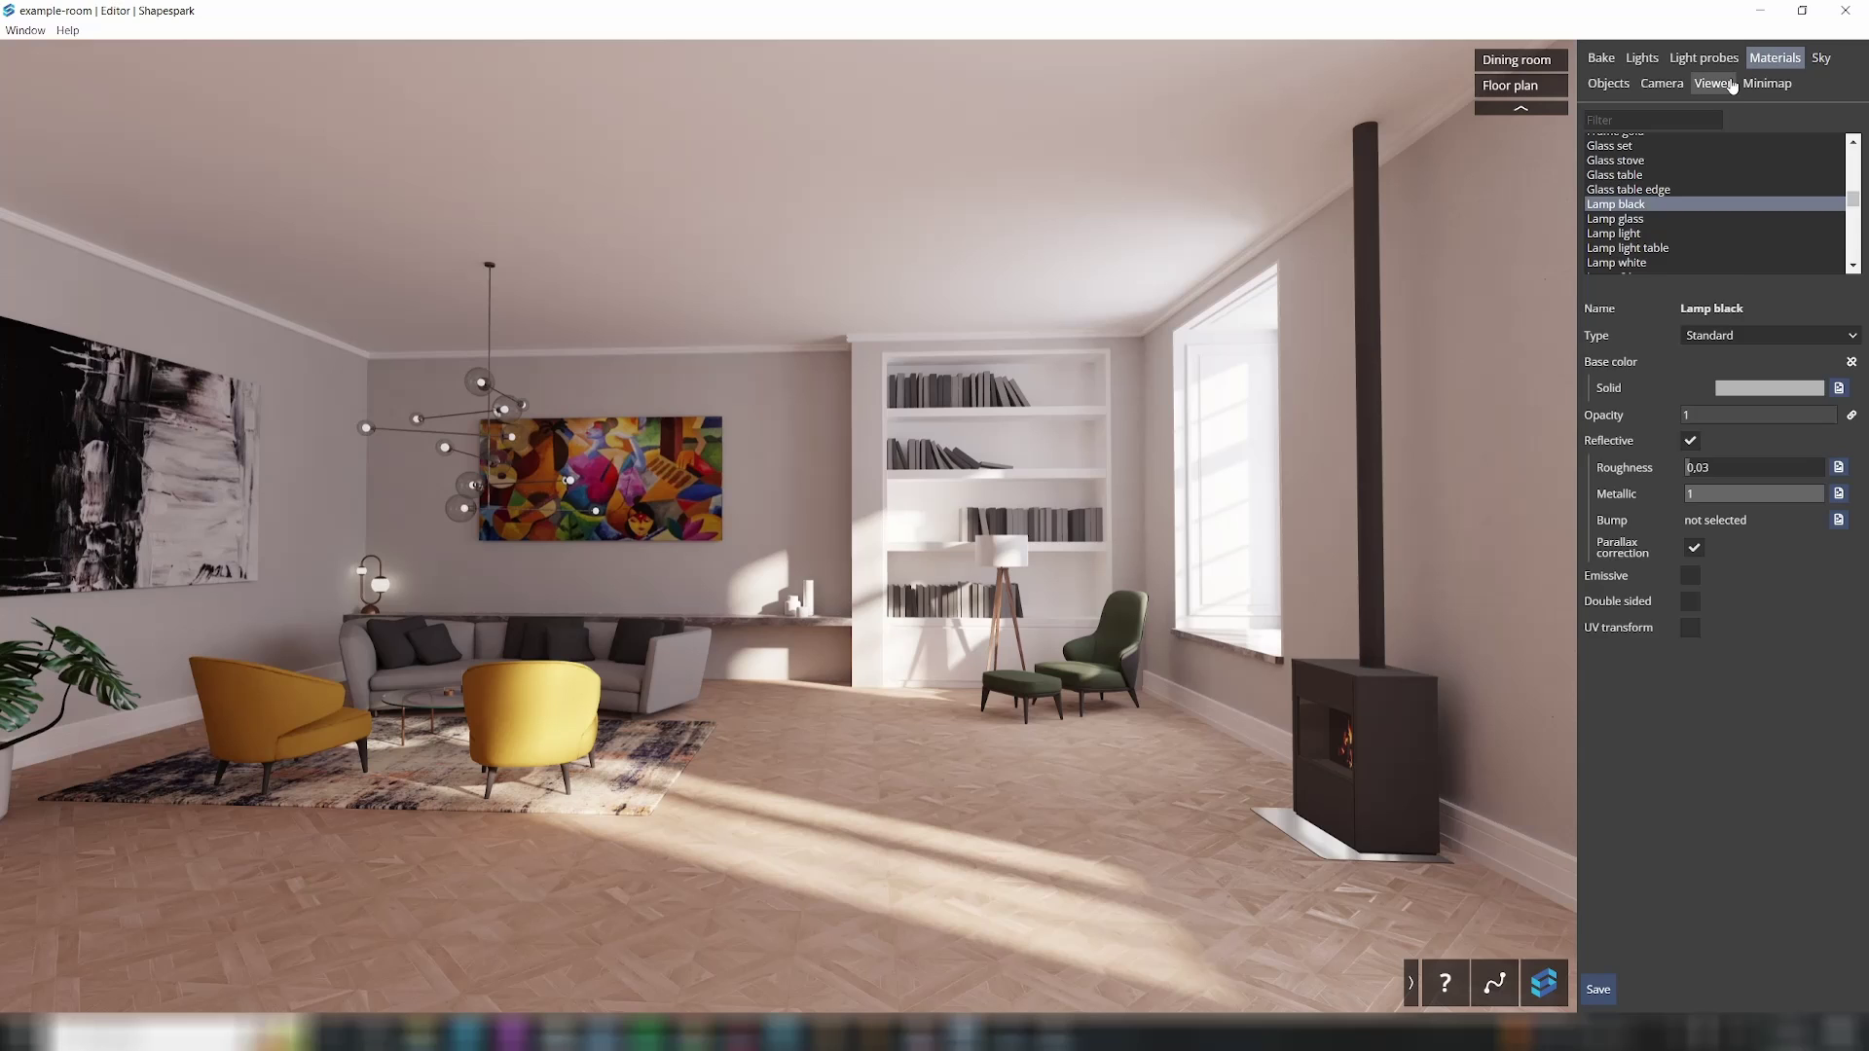
left_click(1732, 86)
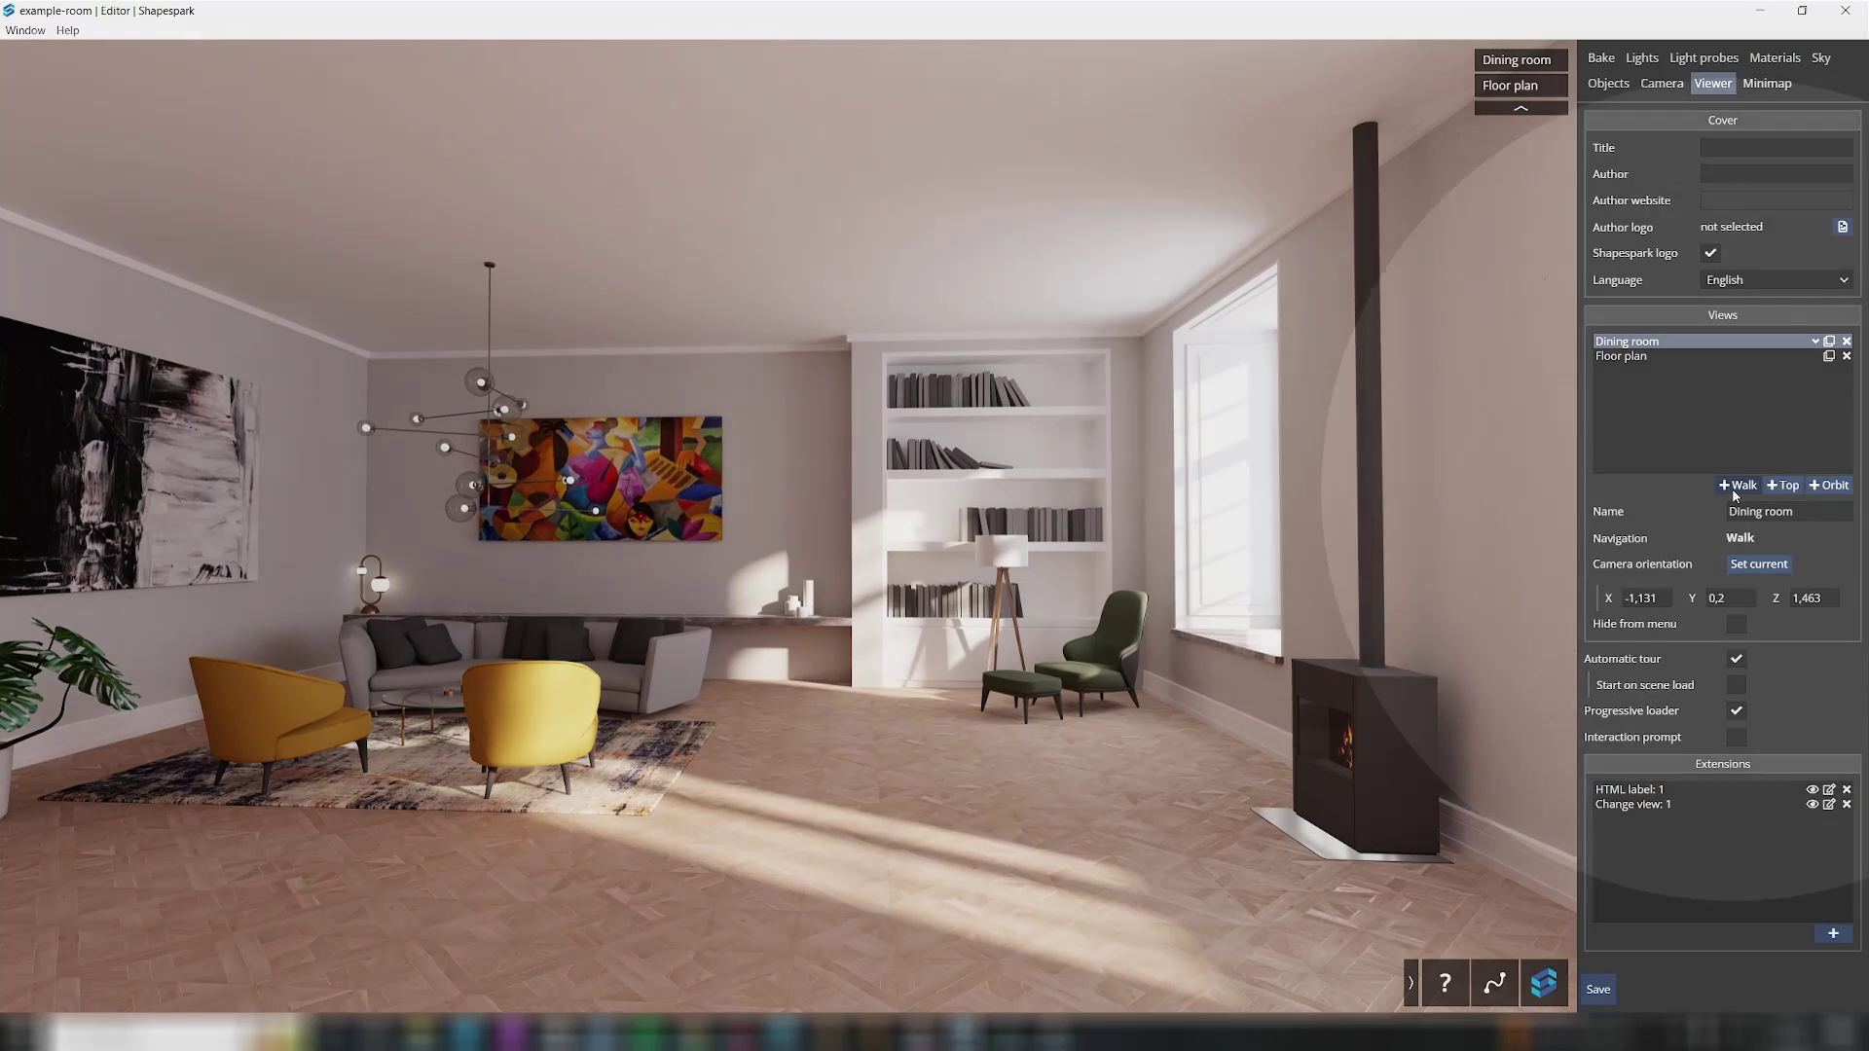
left_click(1733, 490)
left_click(1737, 488)
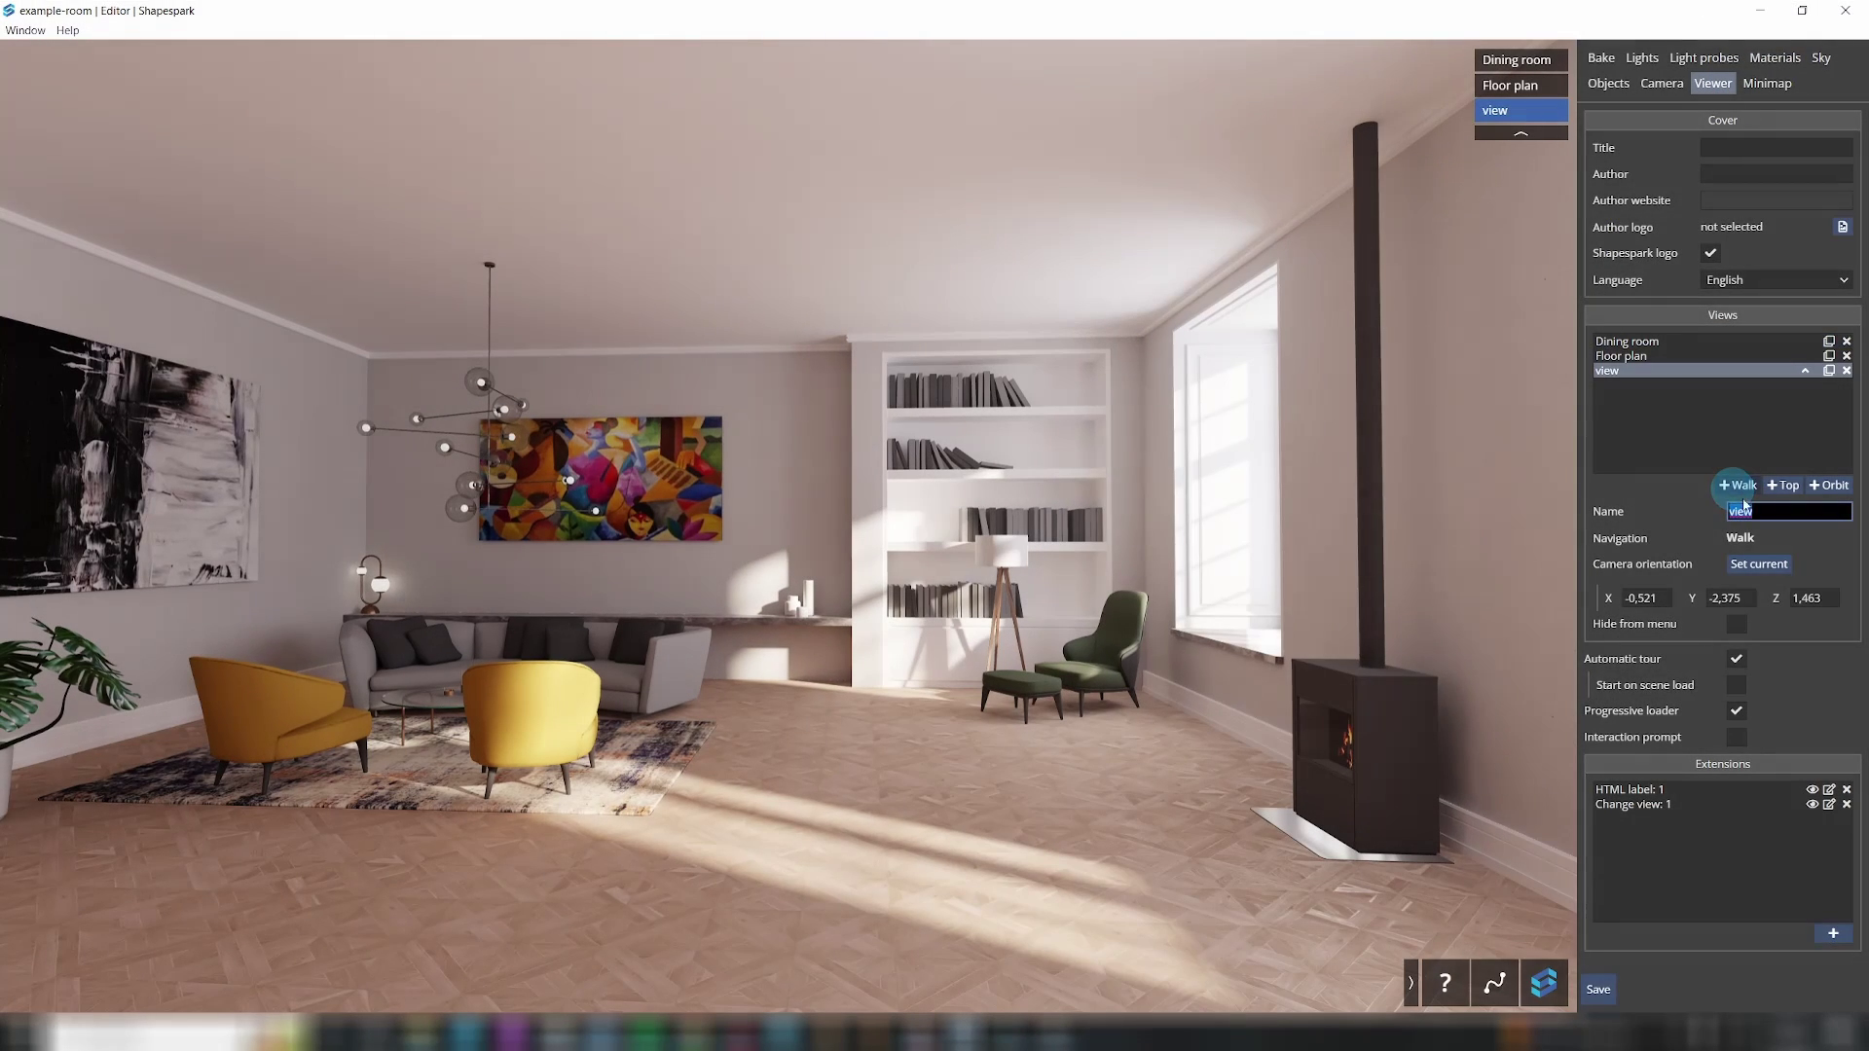
type("Living room")
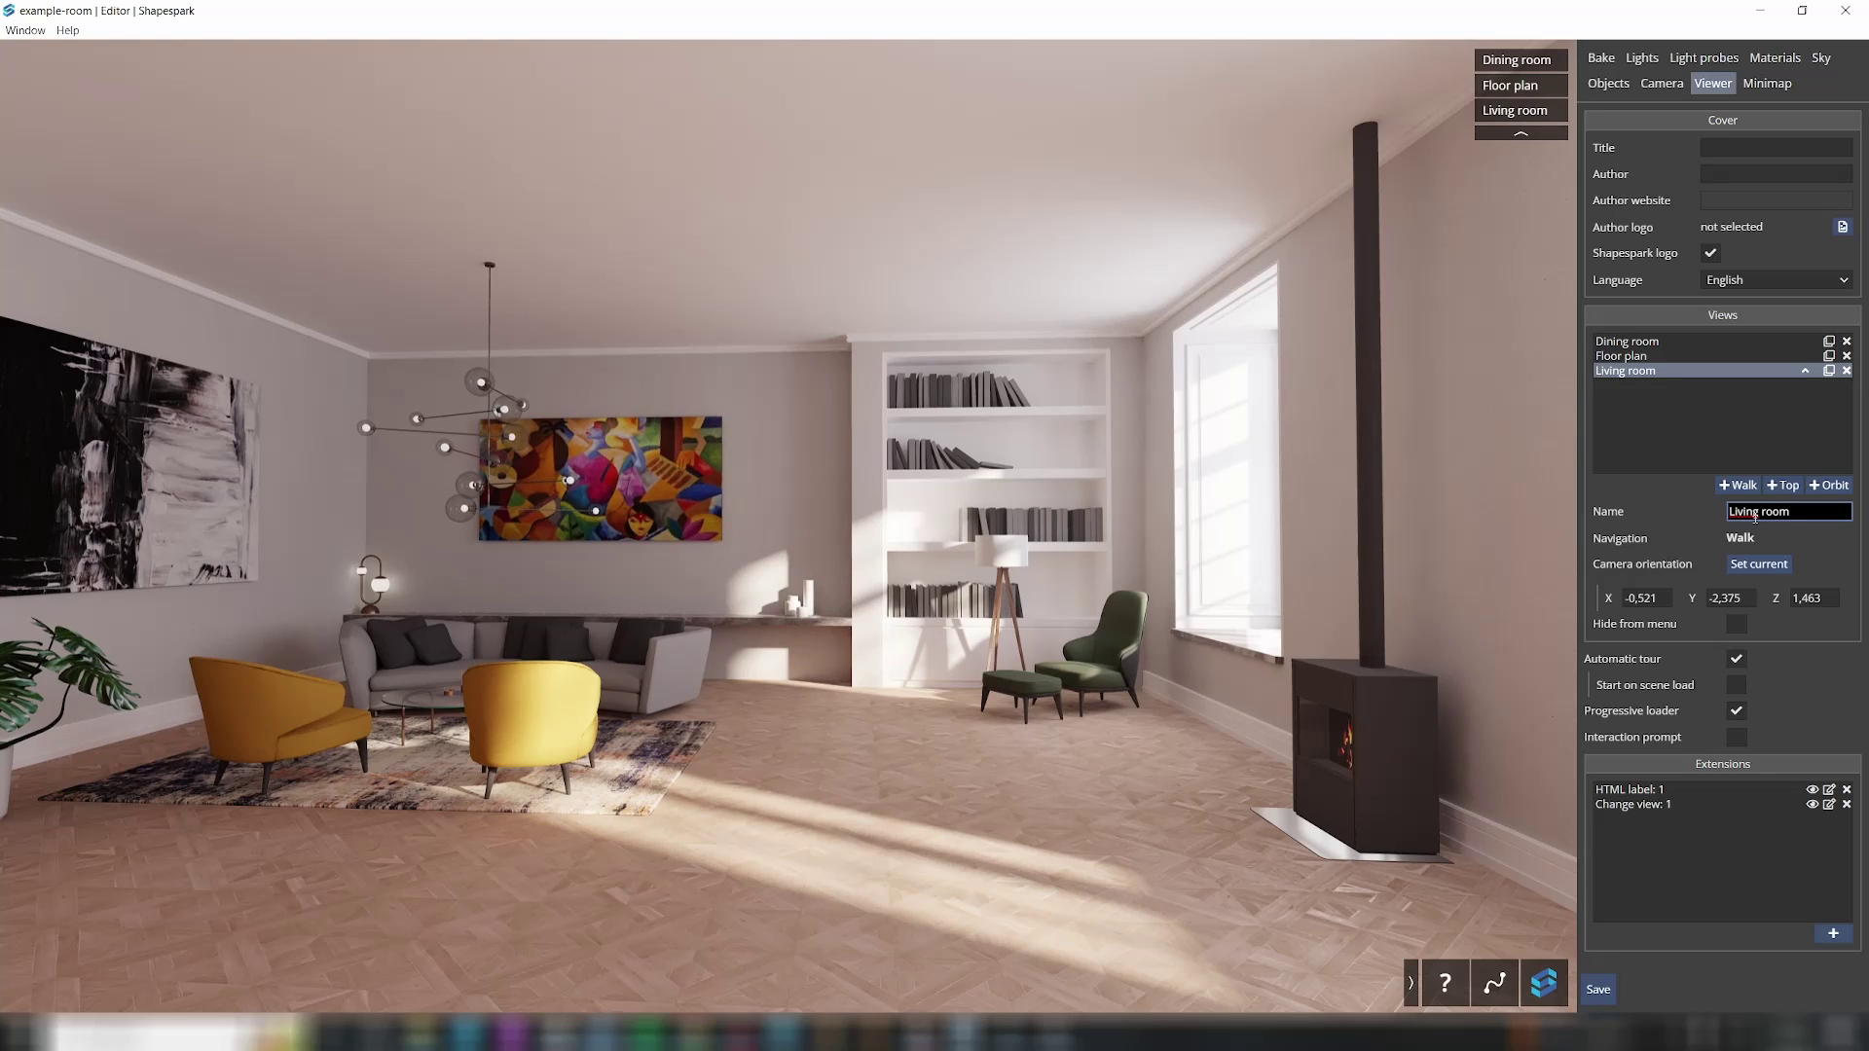
Step: Check the saved camera views by going to the Dining room view and back to the Living room view
left_click(1502, 61)
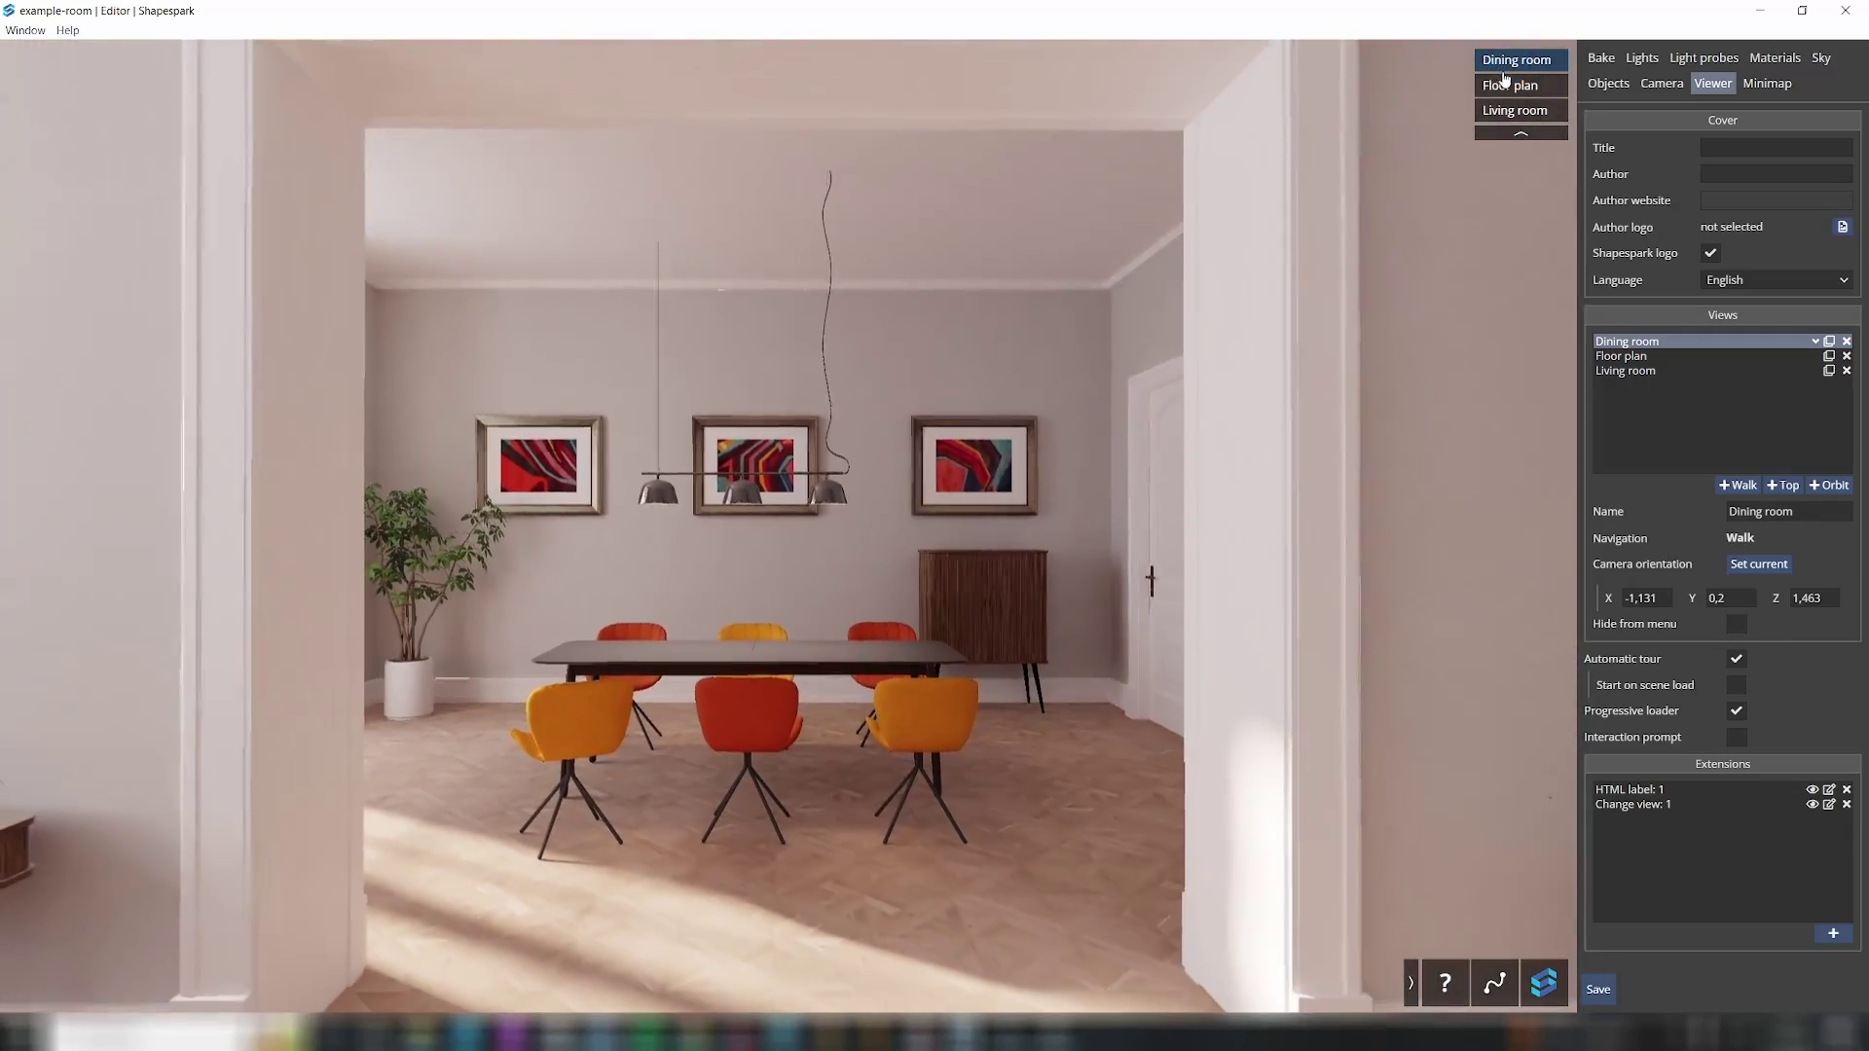
left_click(1519, 111)
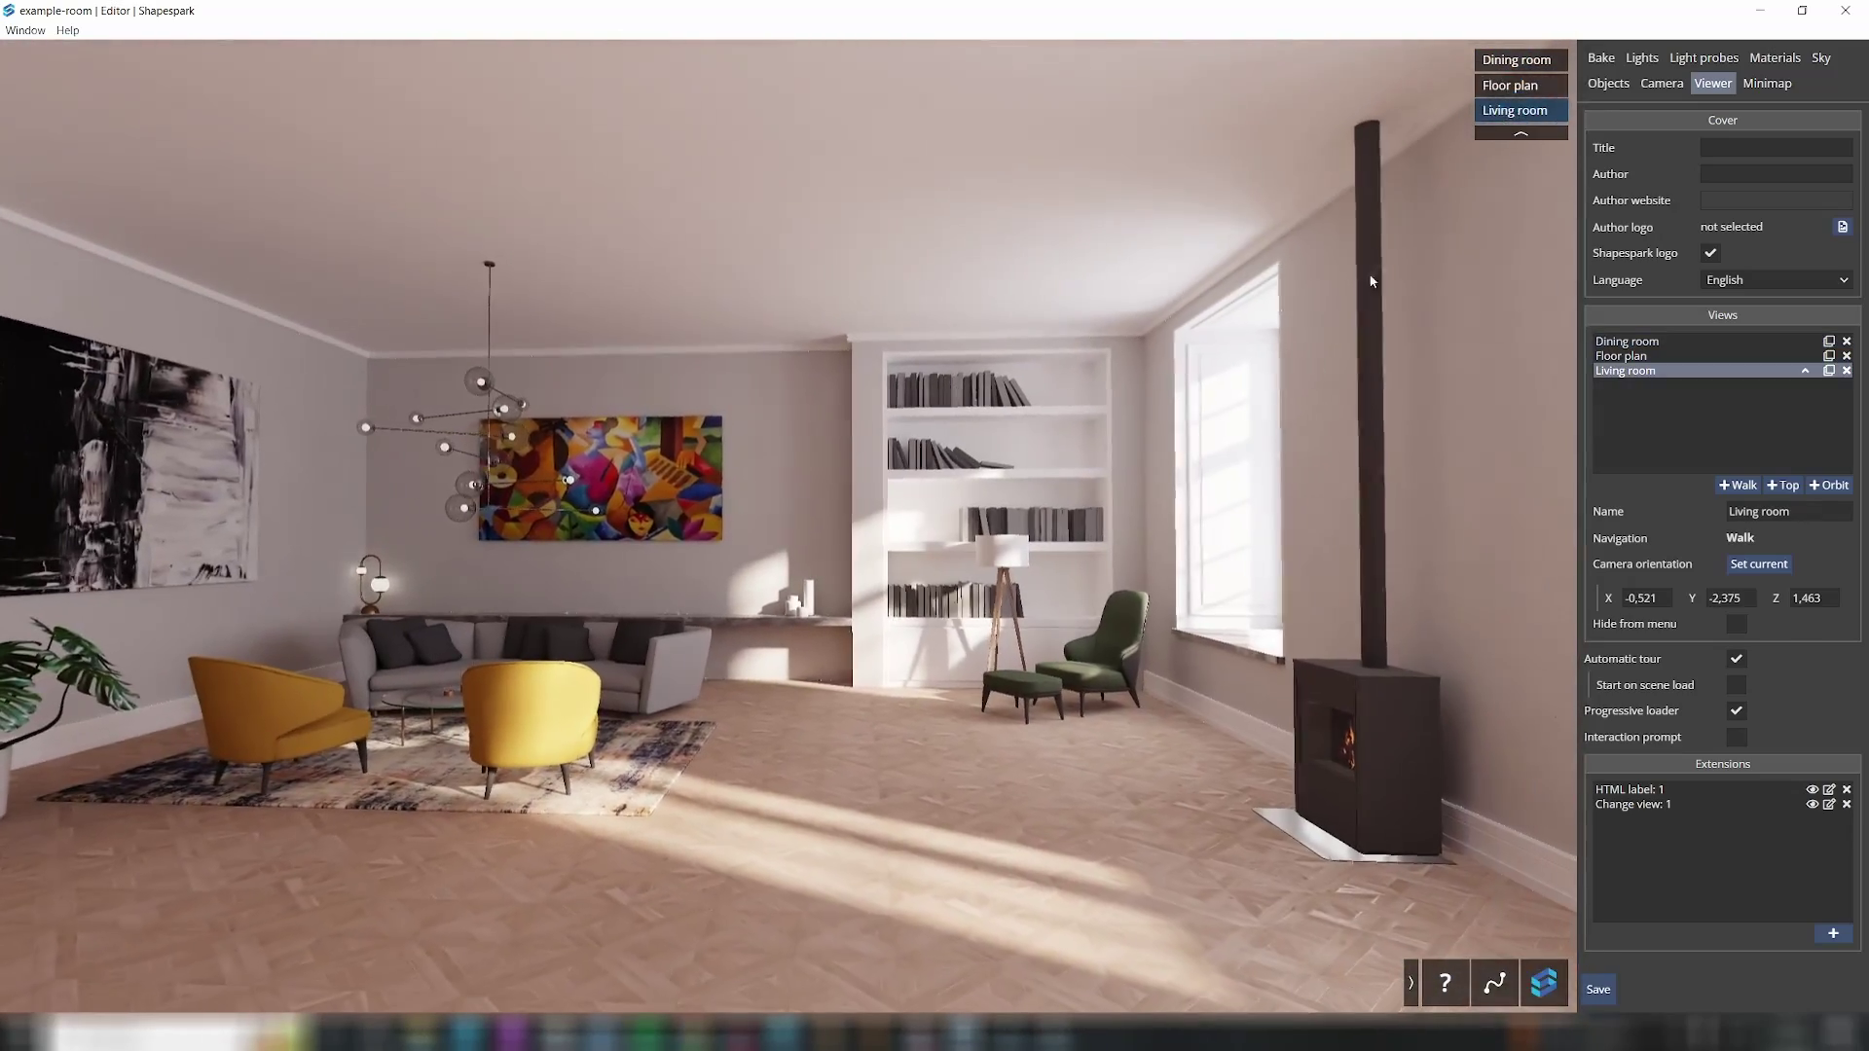
left_click_drag(1158, 574, 1111, 609)
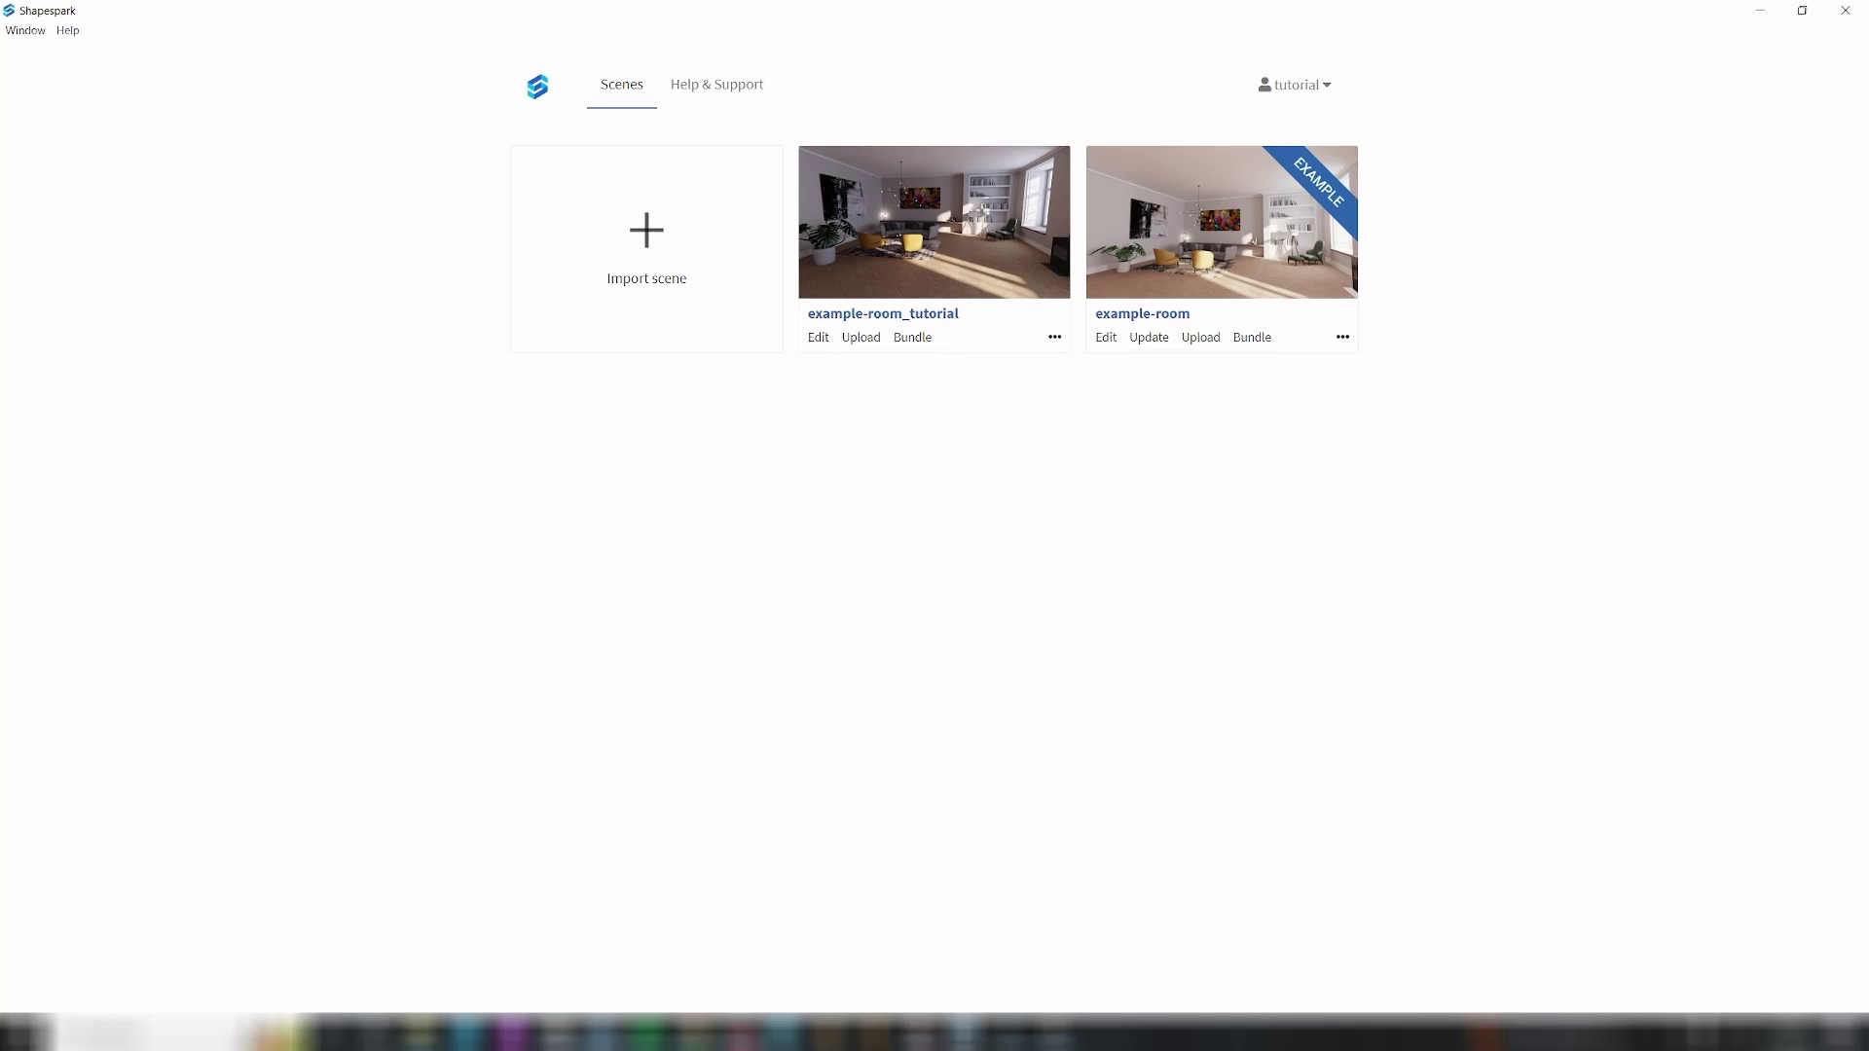
Step: Switch to Shapespark Cloud in the browser and open the options of the example-room_tutorial scene
mouse_move(739, 1034)
left_click(934, 984)
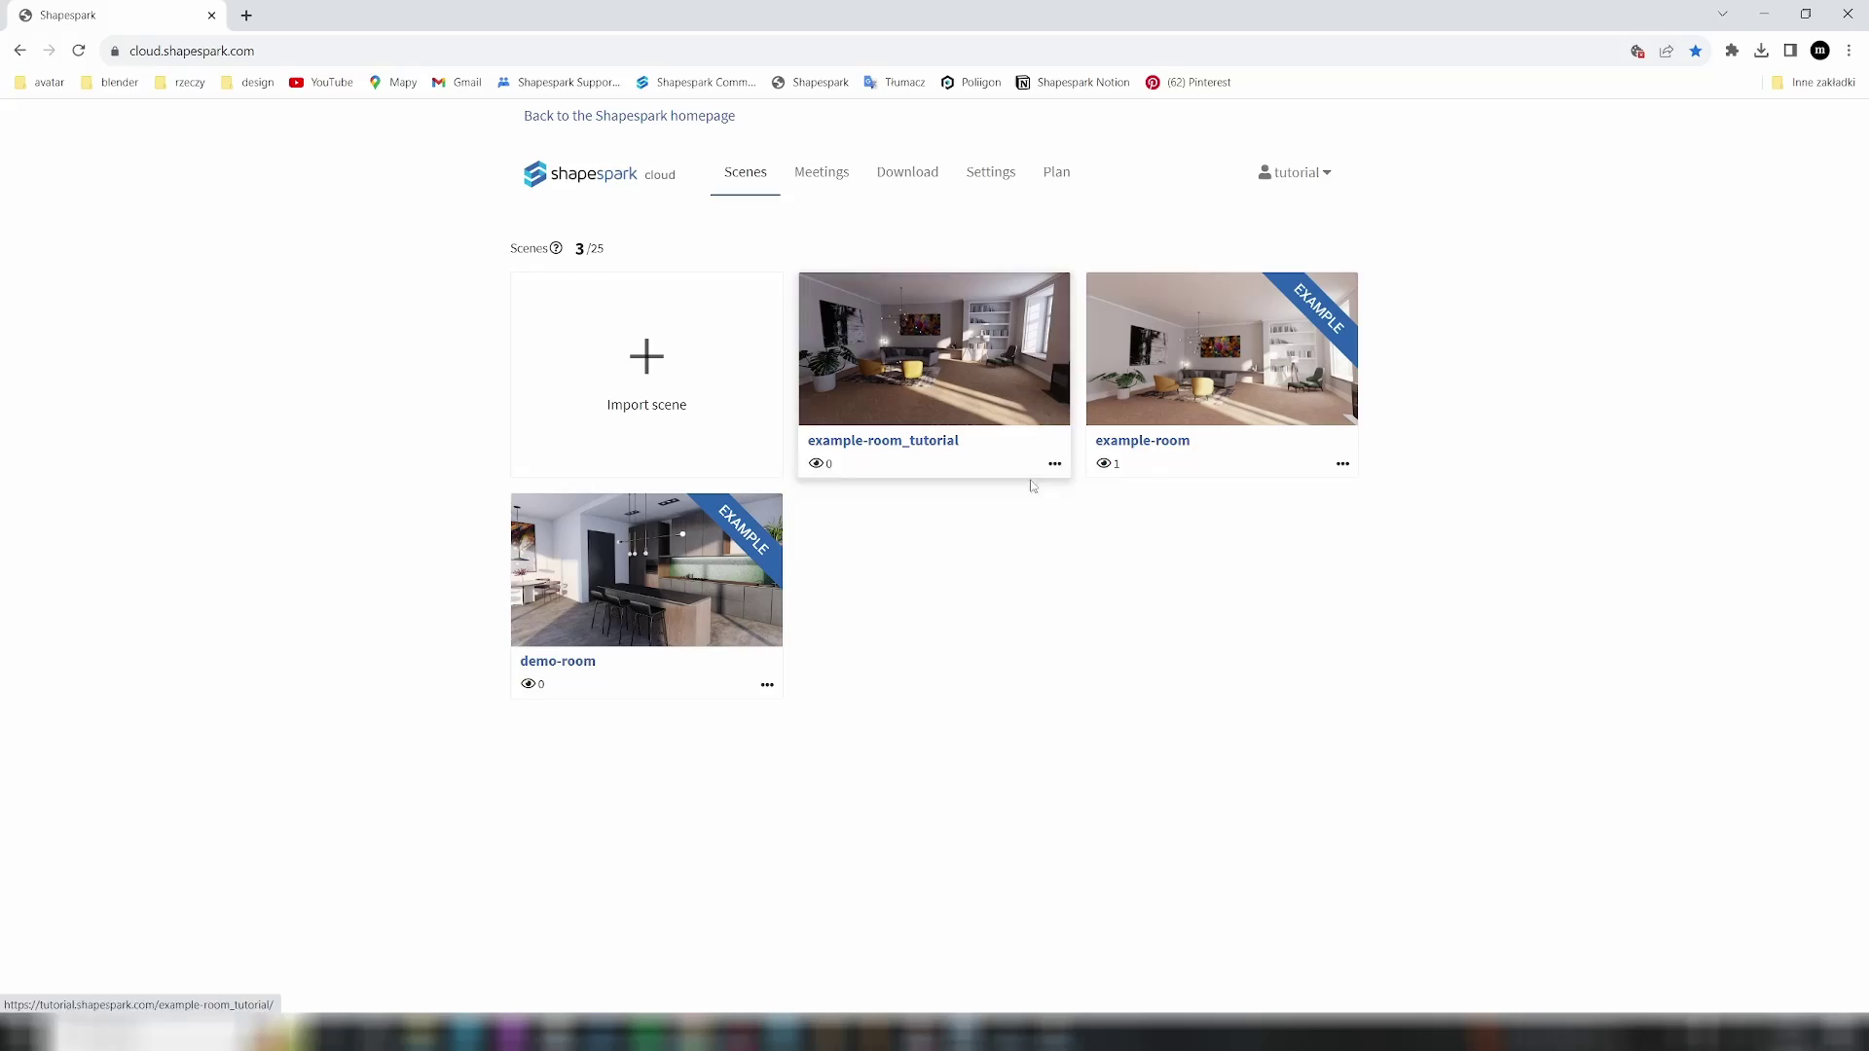
left_click(1056, 464)
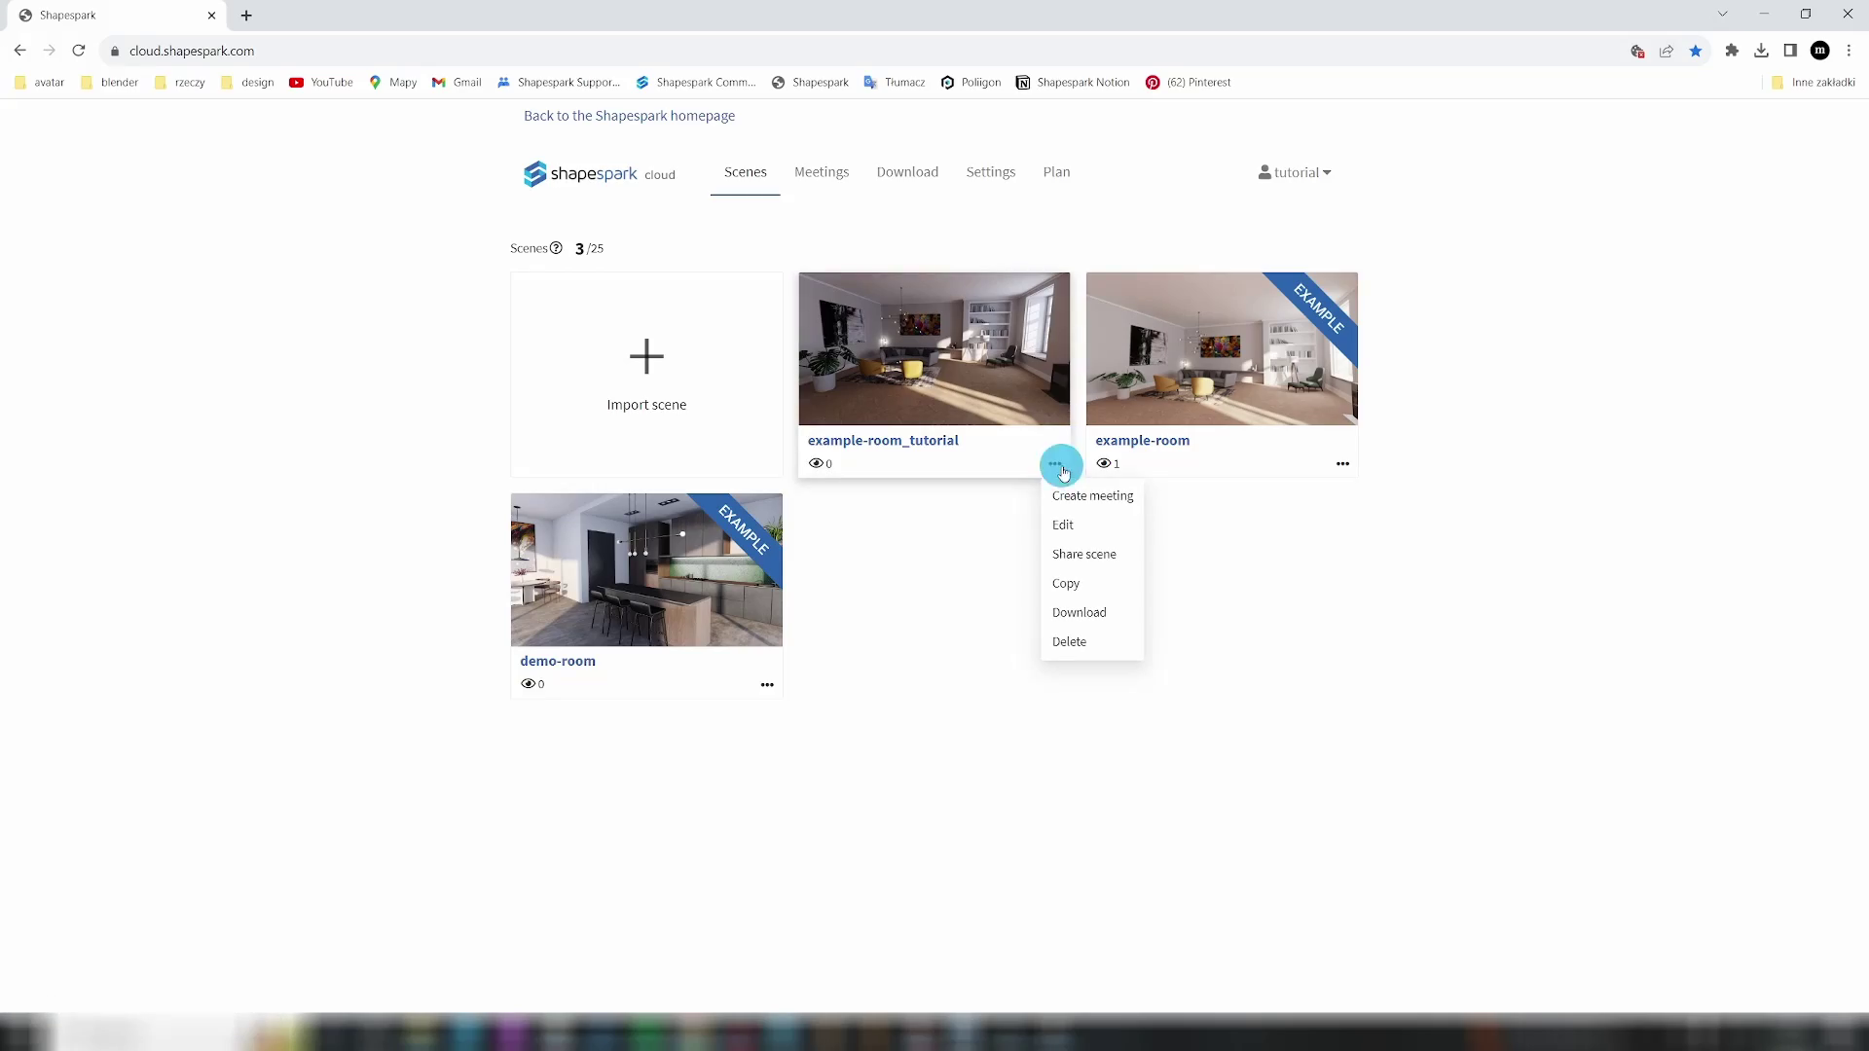